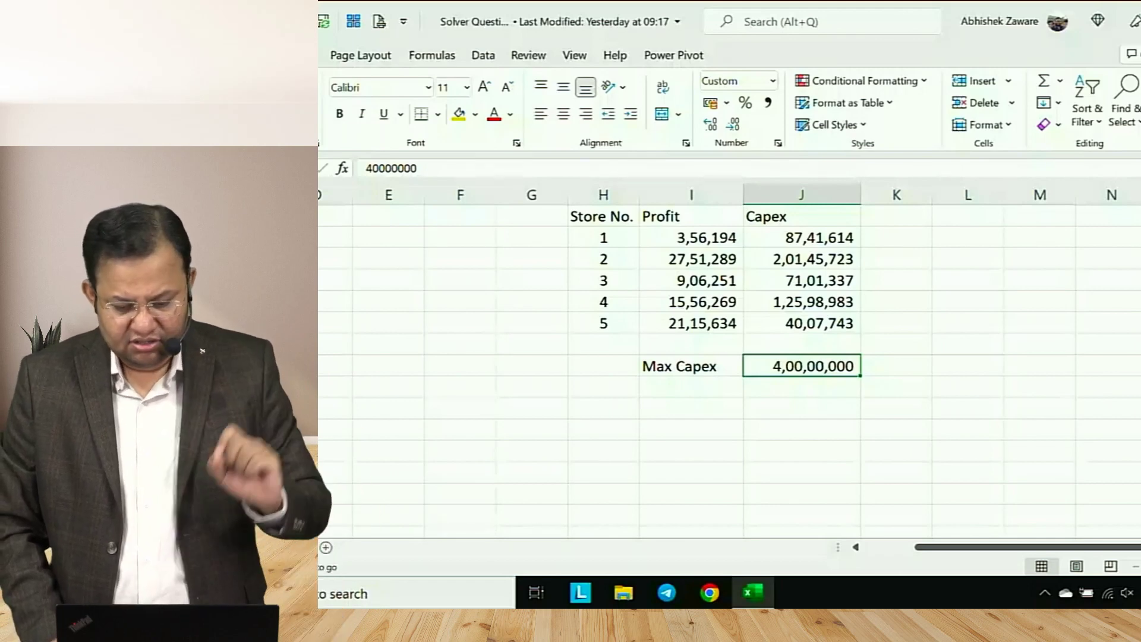
key(Up)
key(Up)
key(Up)
key(Up)
key(Up)
key(Up)
key(Up)
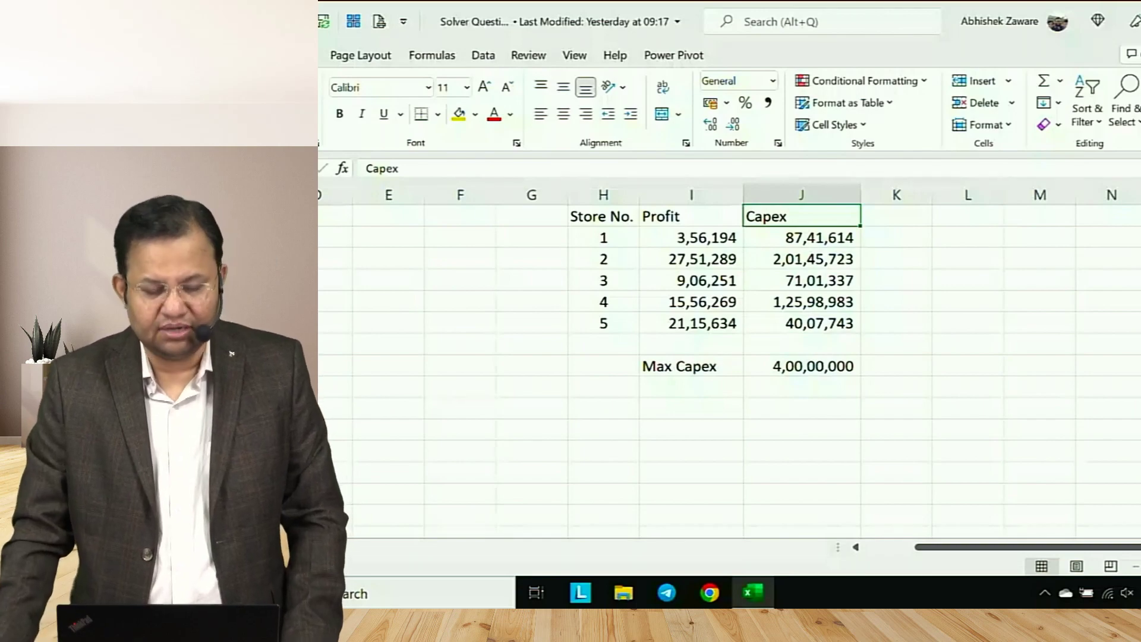
Make sure the Solver Add-in is enabled in the list of available Excel add-ins and accept the setting
key(alt+f)
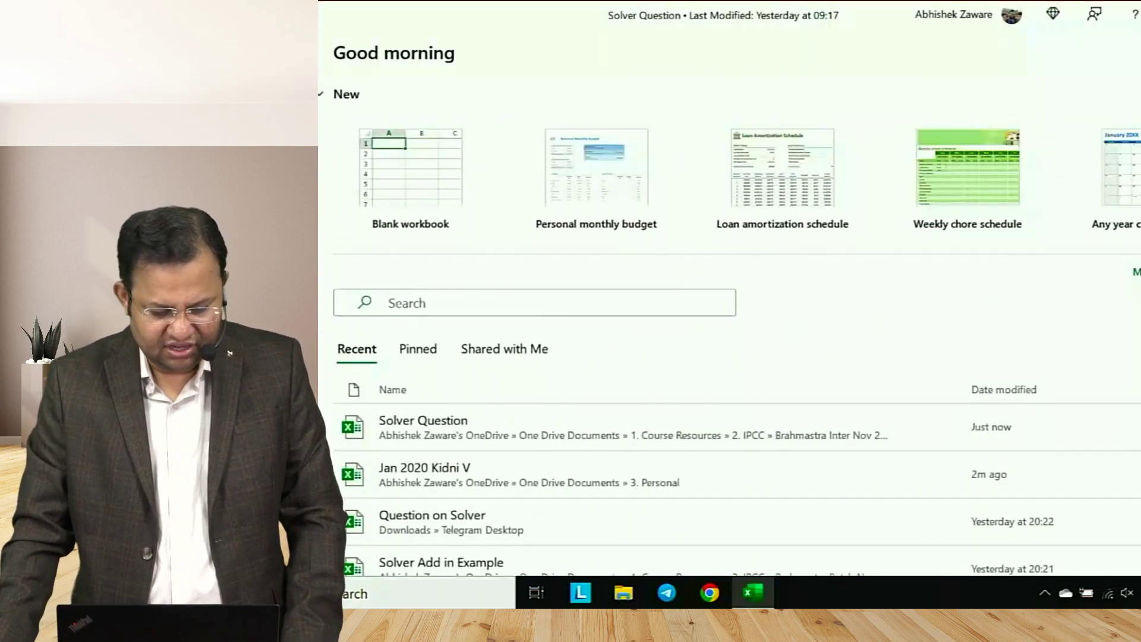
key(t)
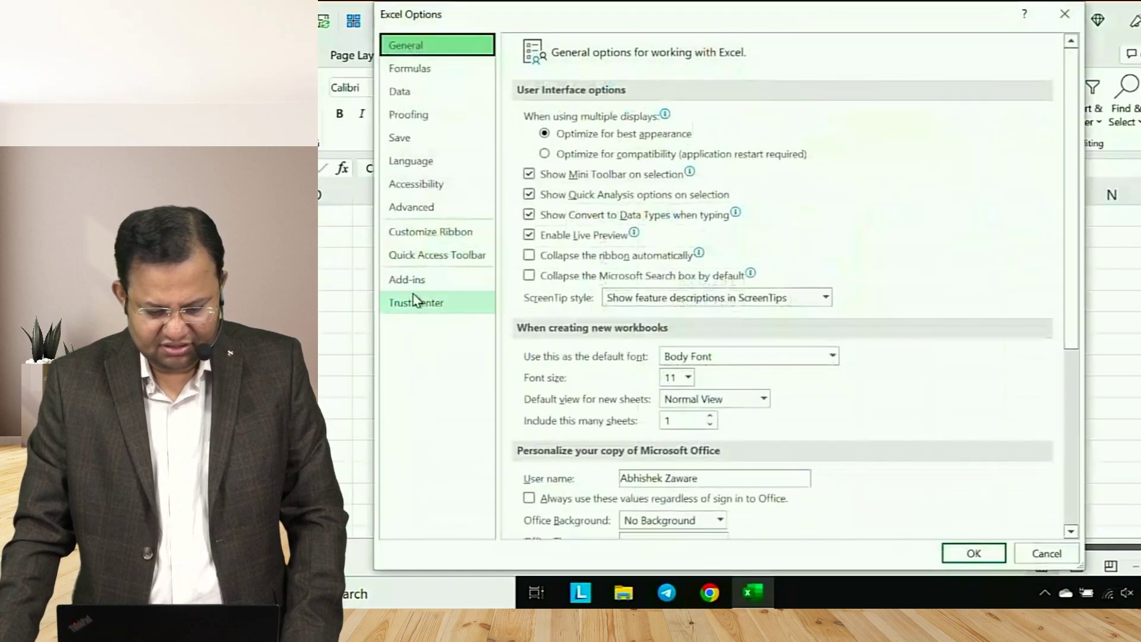
click(432, 290)
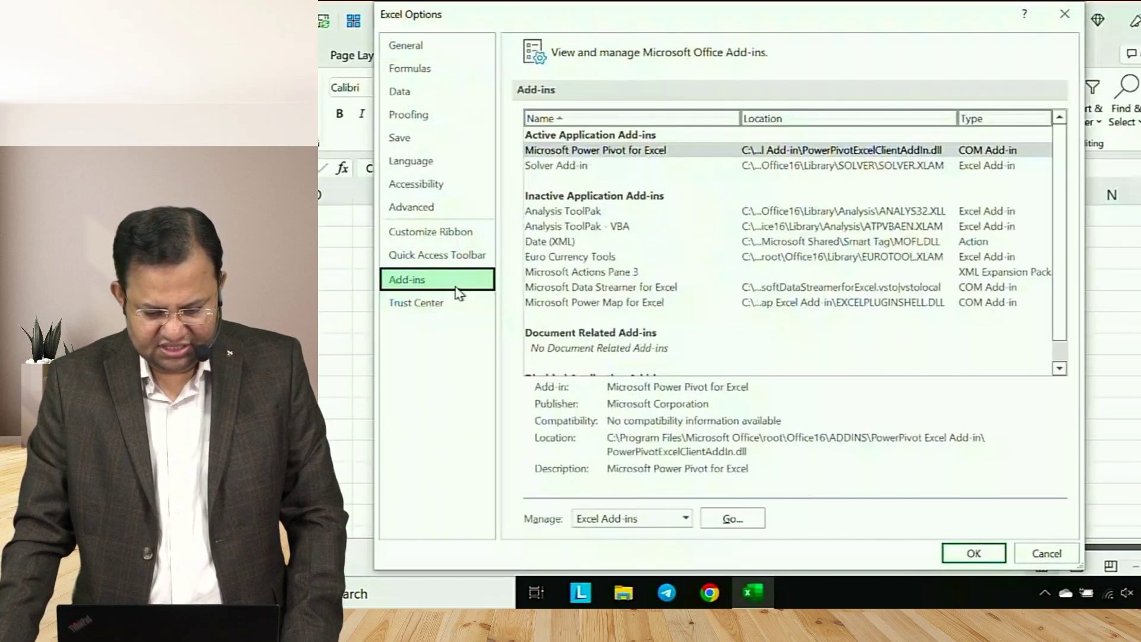
click(567, 172)
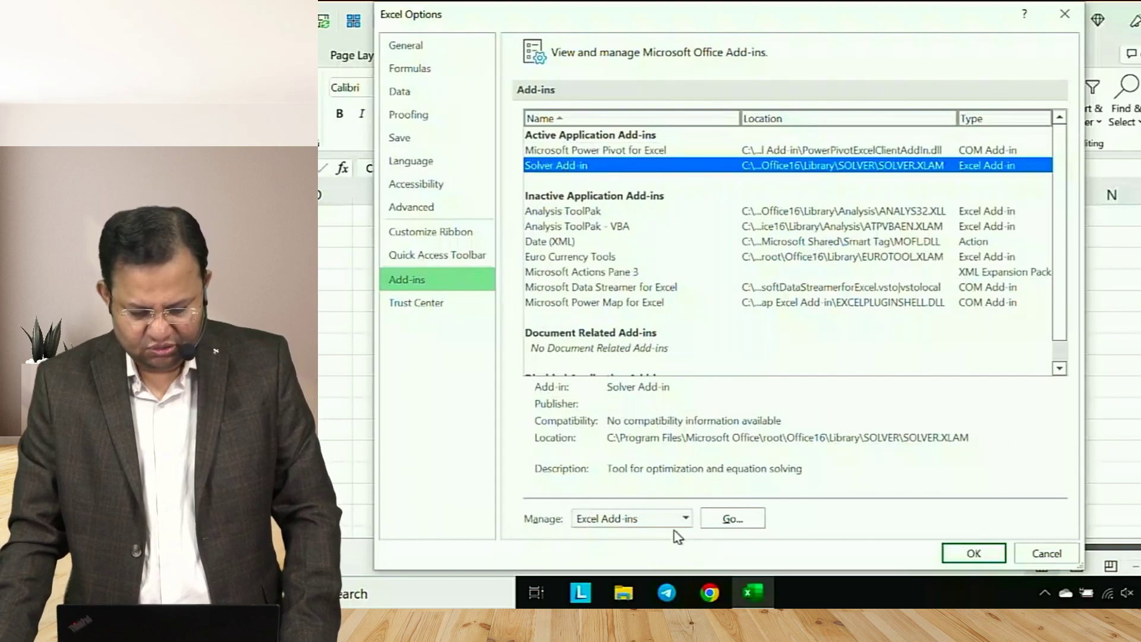
click(742, 524)
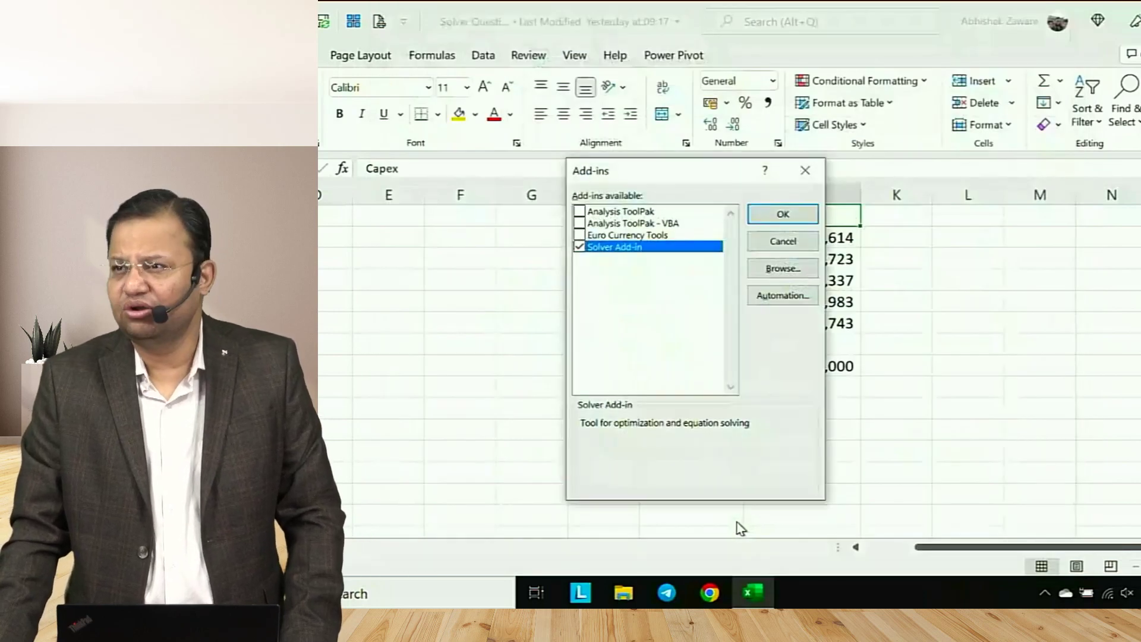
click(782, 213)
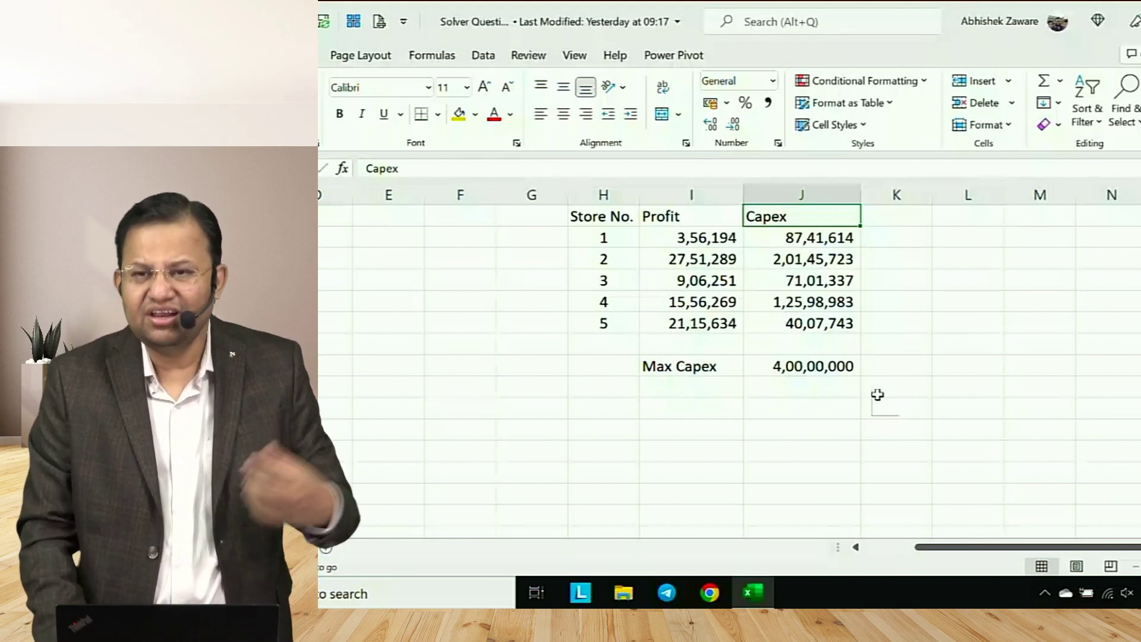
Review the store table's Profit and Store No. headings and the Max Capex limit beneath the table
key(Left)
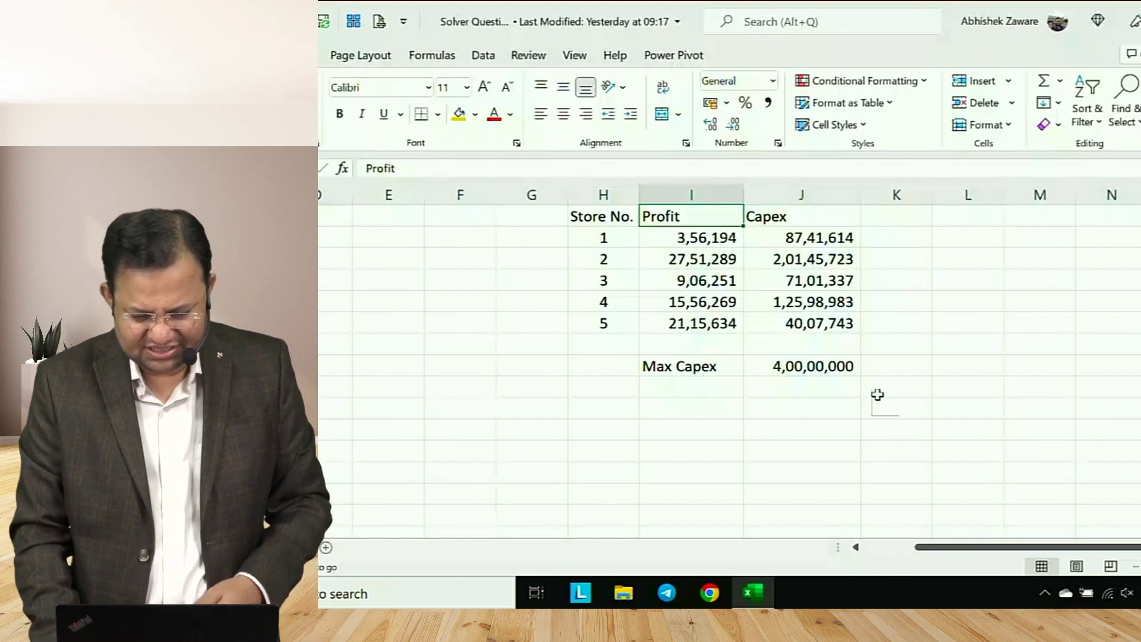
key(Left)
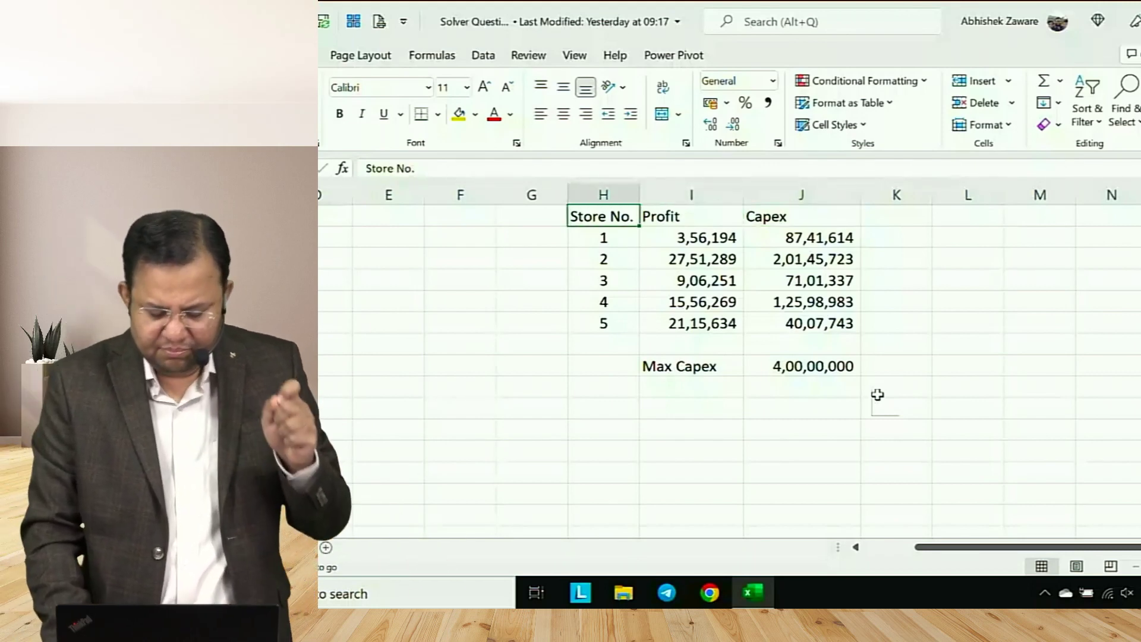
key(Down)
key(Down)
key(Down)
key(Down)
key(Down)
key(Down)
key(Down)
key(Down)
key(Right)
key(Right)
key(Right)
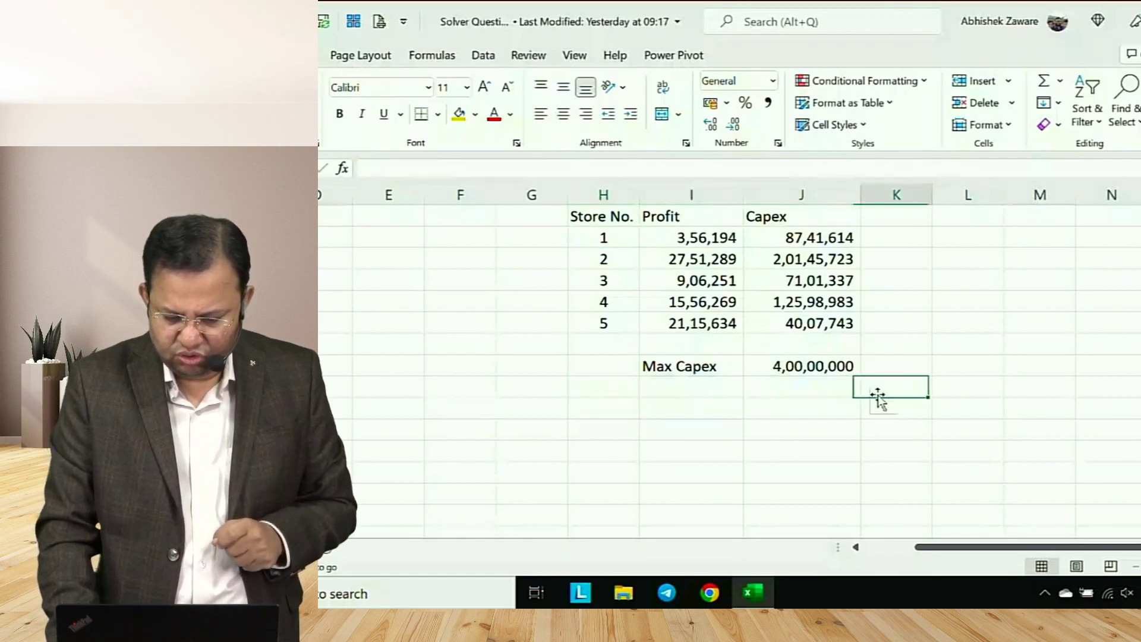
key(Up)
key(Left)
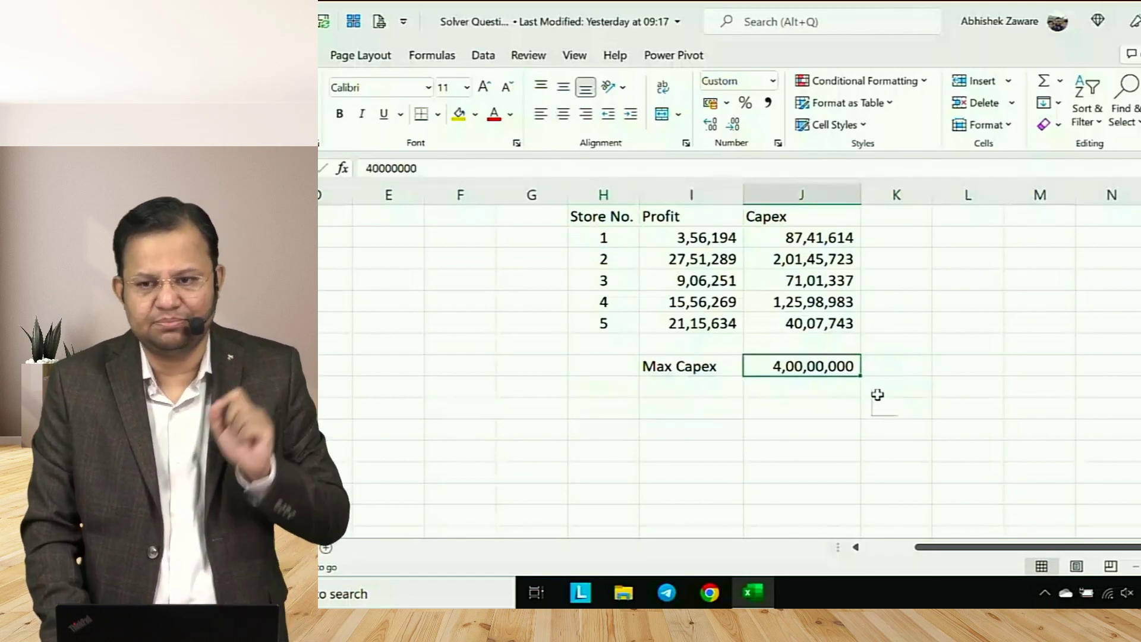
Examine the Capex and Profit figures of the individual stores
key(Up)
key(Up)
key(Up)
key(Up)
key(Up)
key(Up)
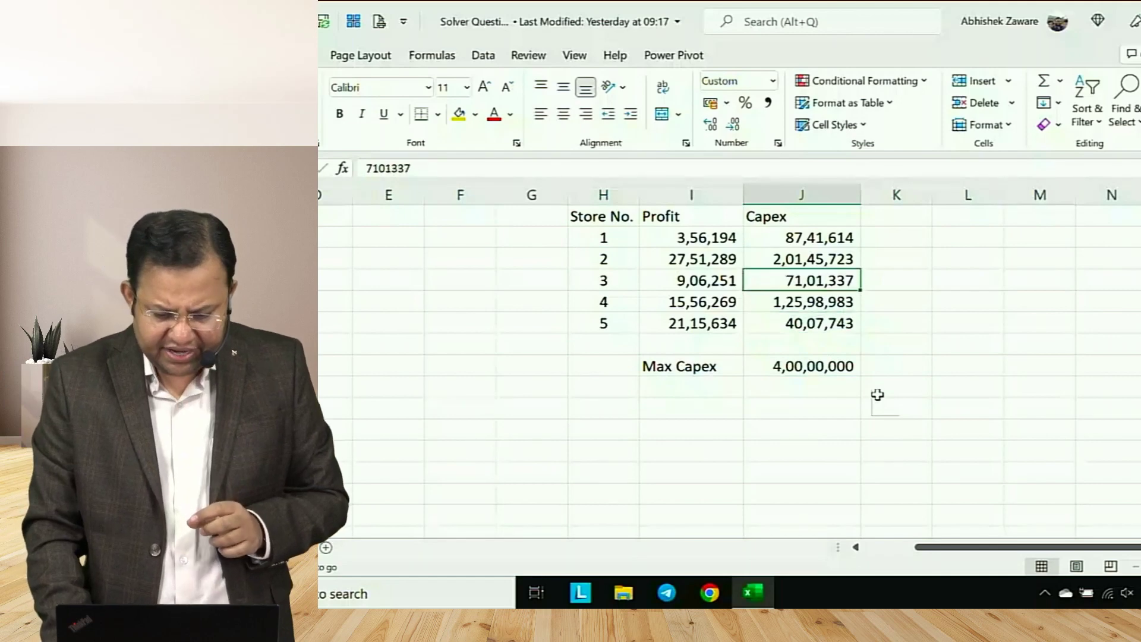
key(Left)
key(Down)
key(Down)
key(Down)
key(Down)
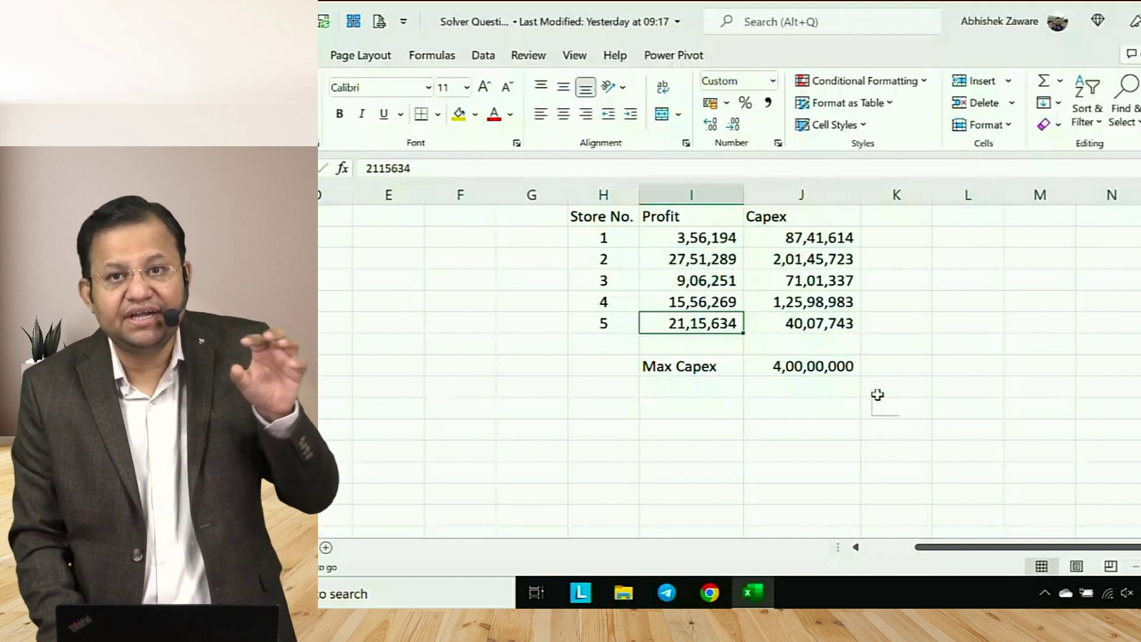
key(Up)
key(Up)
key(Up)
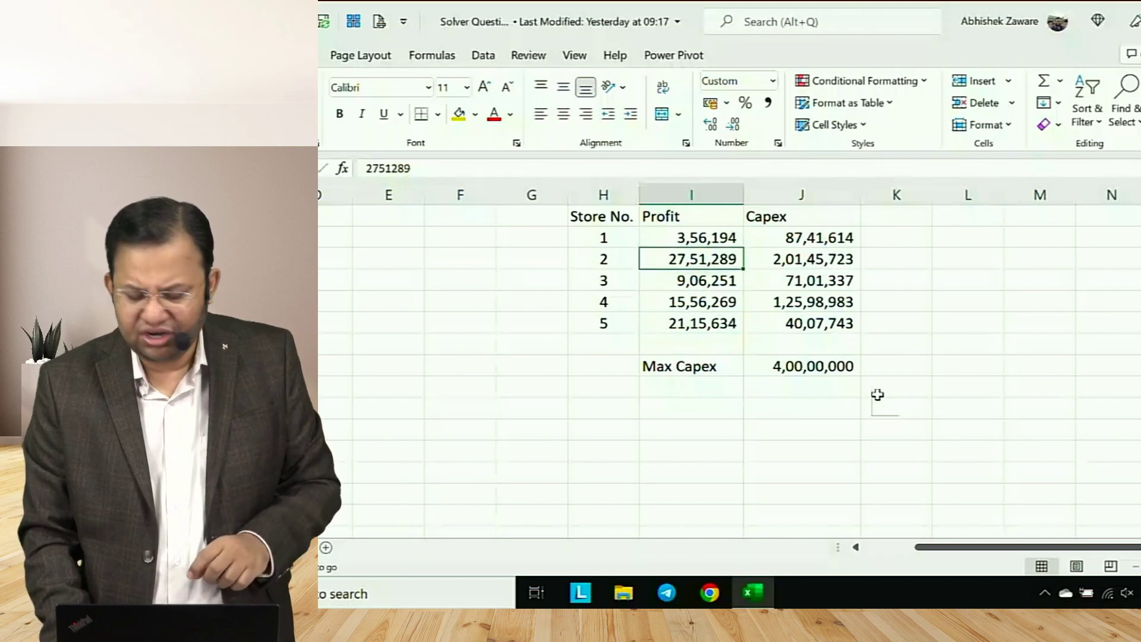
Check the sum of the five stores' Capex values against the Max Capex limit
key(Right)
key(Up)
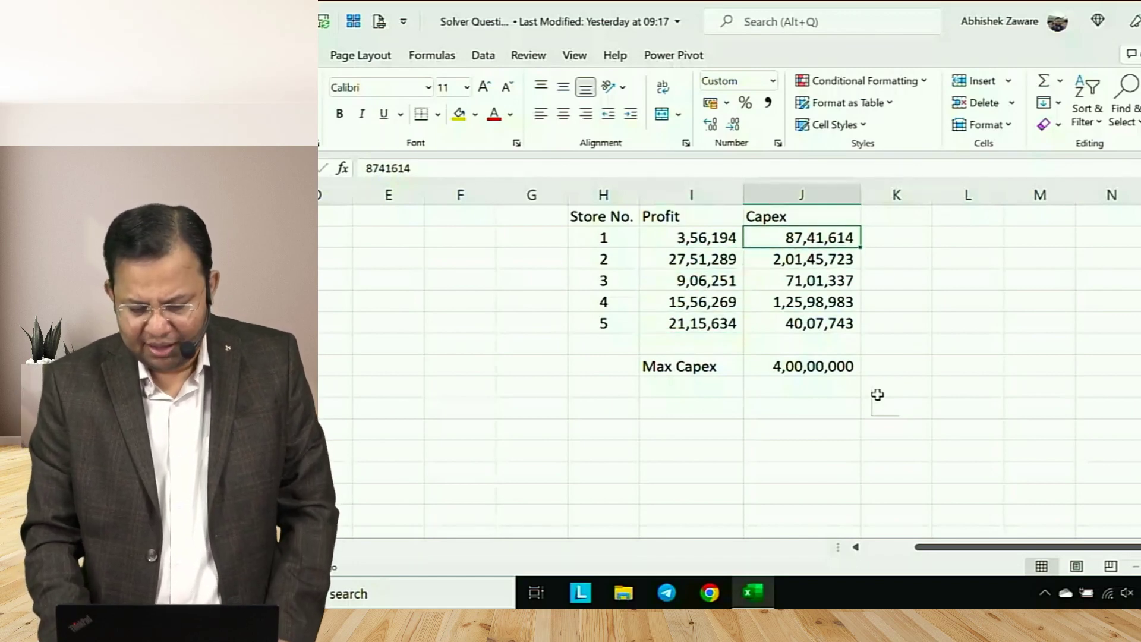
key(shift+Down)
key(shift+Down)
key(shift+Down)
key(shift+Down)
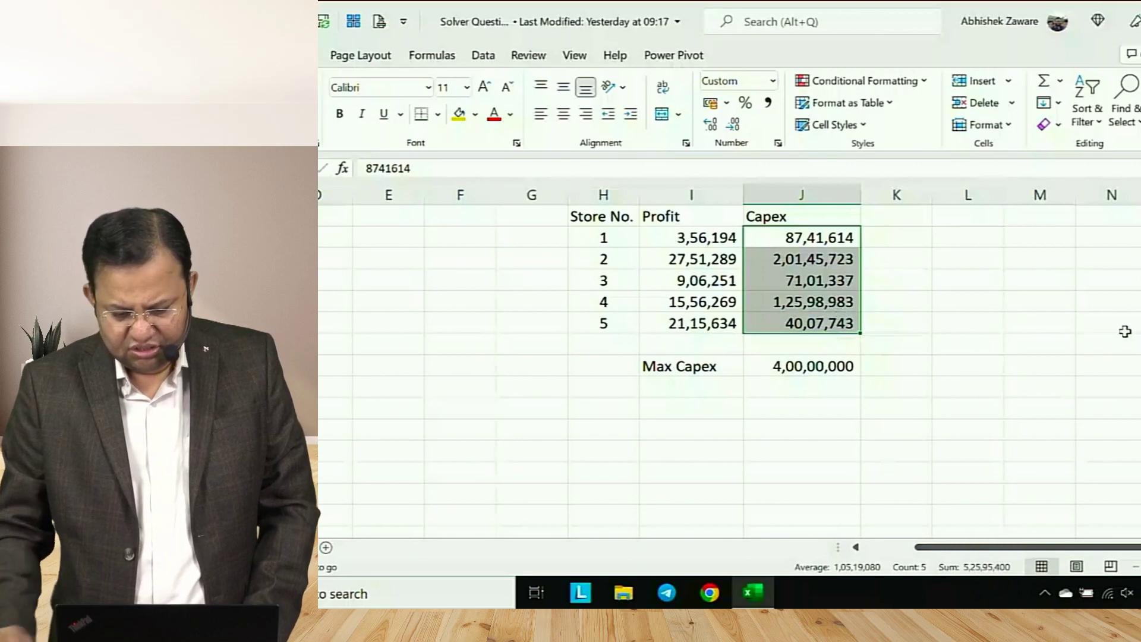
key(Down)
key(Down)
key(Down)
key(Down)
key(Down)
key(Down)
key(Left)
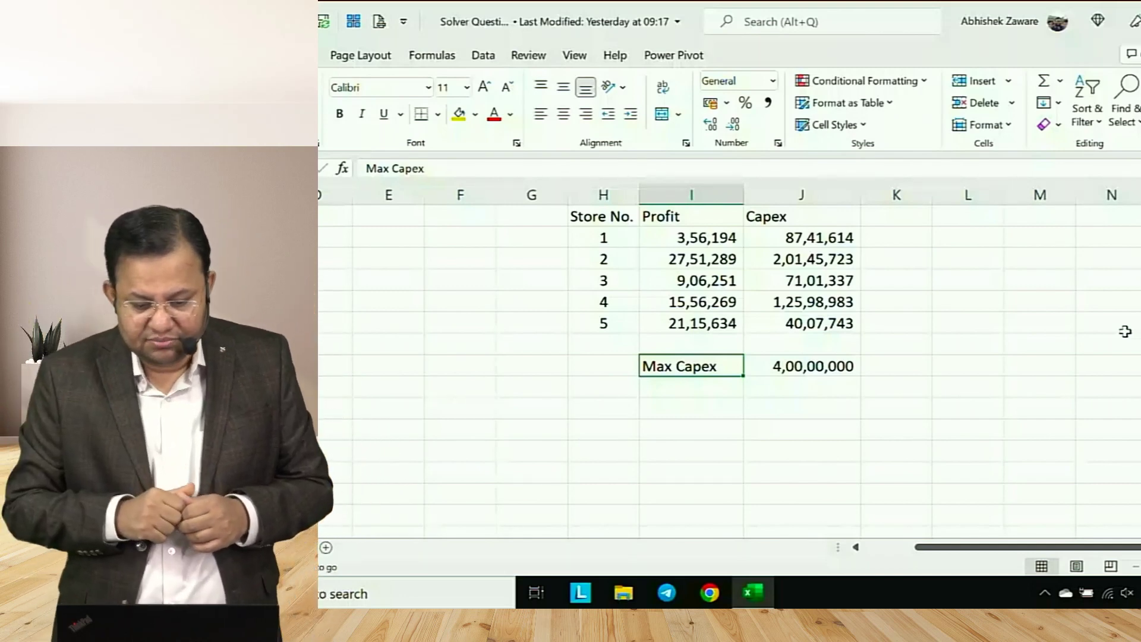
key(shift+Right)
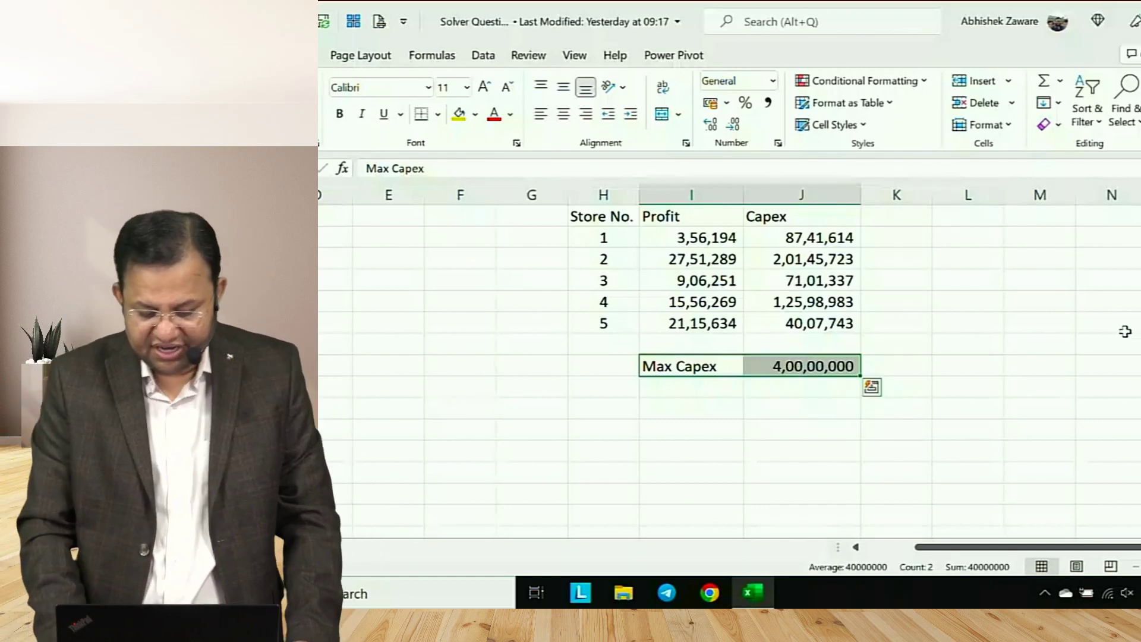
Examine the profits of stores 1, 2 and 3 one store at a time
key(Up)
key(Up)
key(Up)
key(Up)
key(Up)
key(Up)
key(Up)
key(Left)
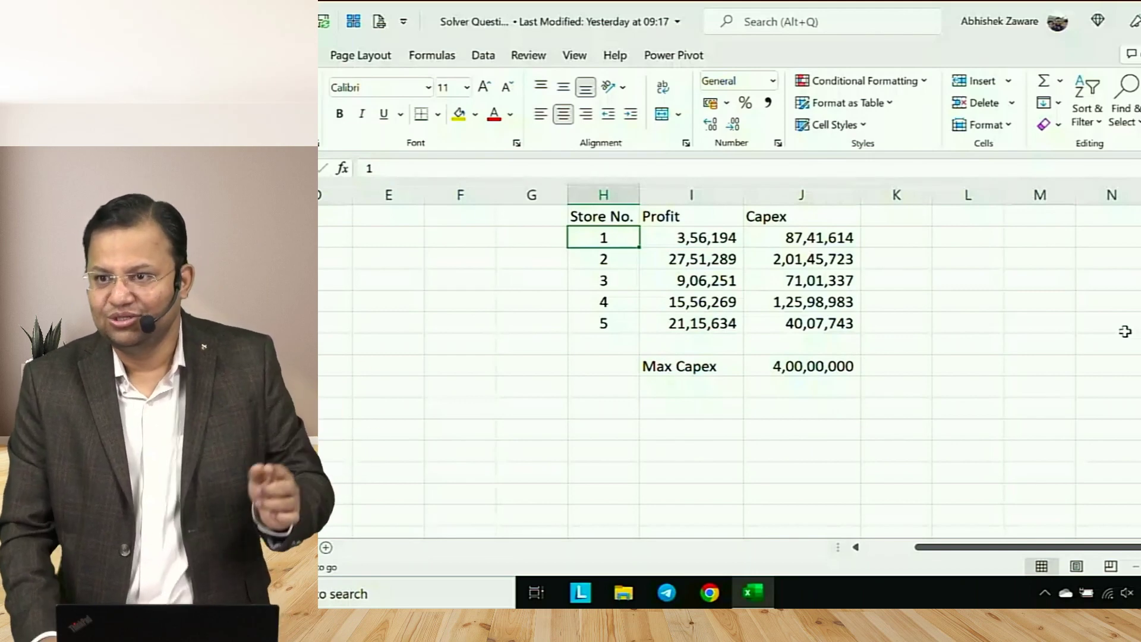
key(shift+Right)
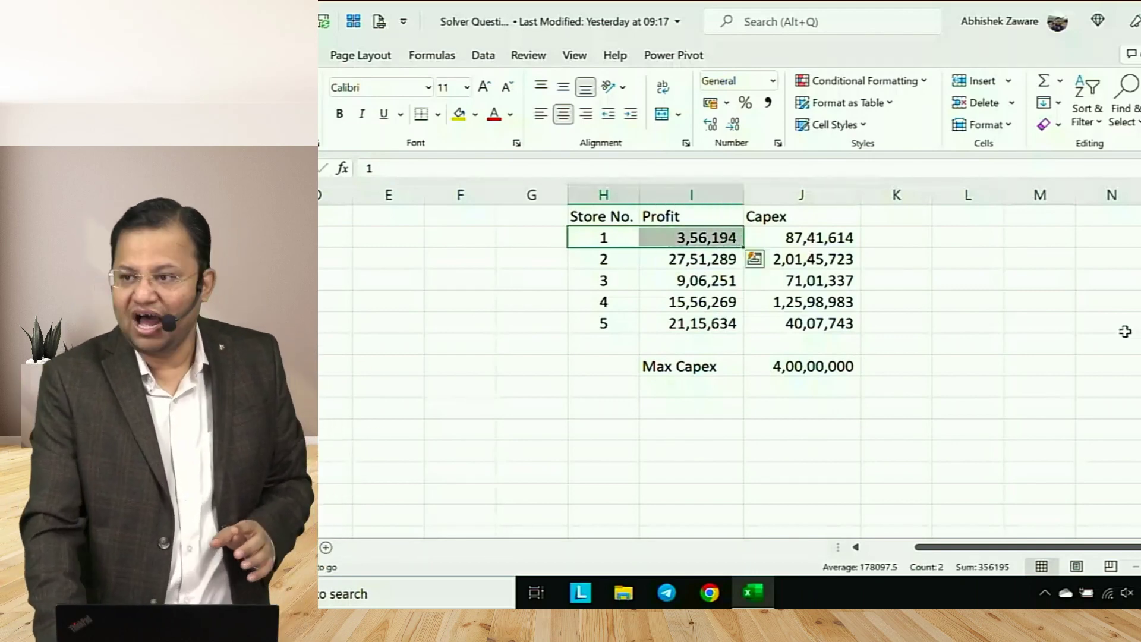
key(Down)
key(shift+Right)
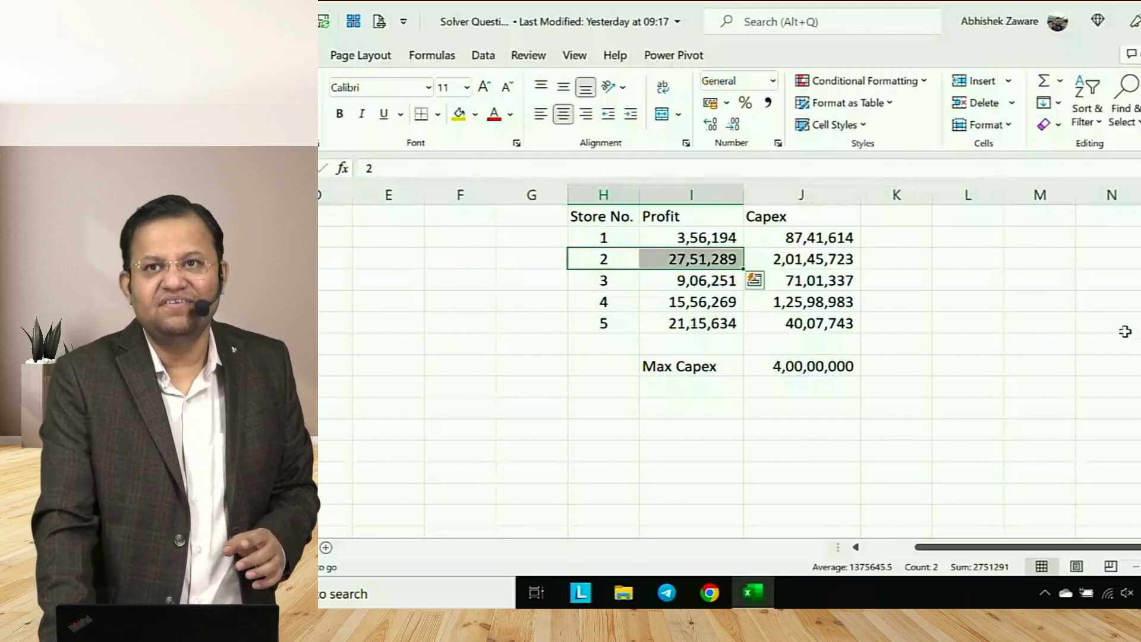
key(Down)
key(shift+Right)
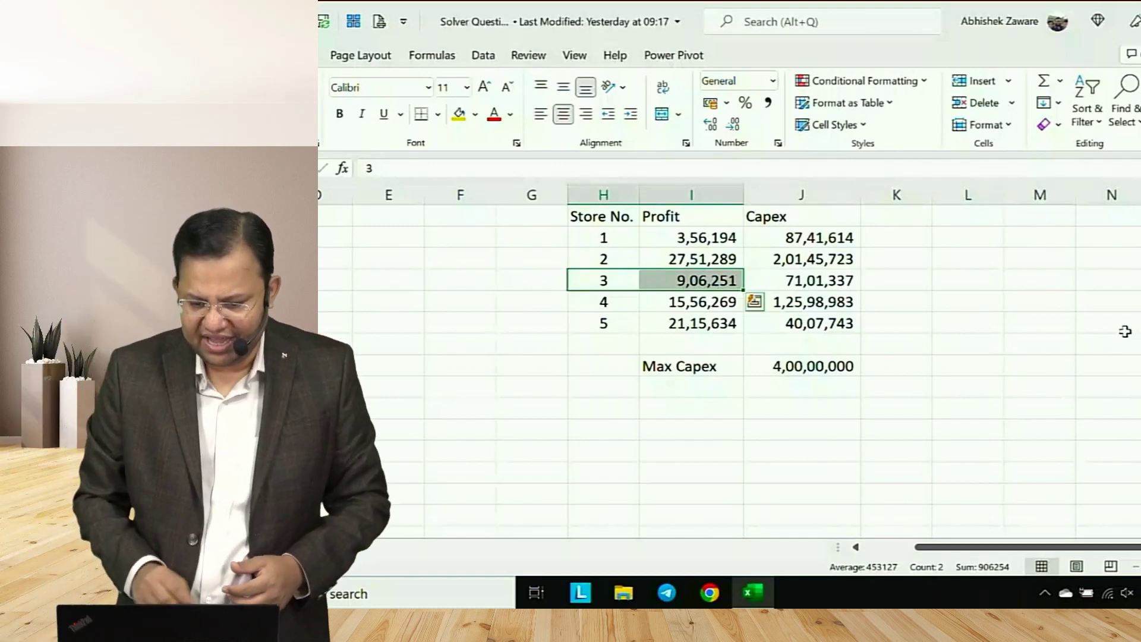
key(Up)
key(Up)
key(Up)
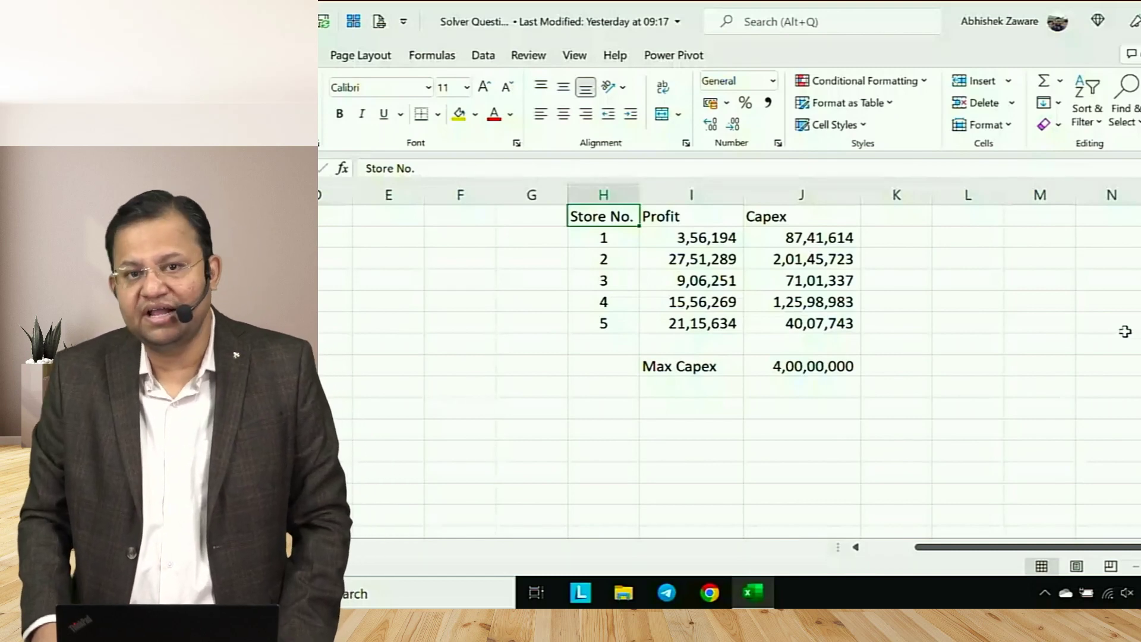
Add the heading "Start Store" in column K, directly beside the Capex heading
key(Right)
key(Right)
key(Right)
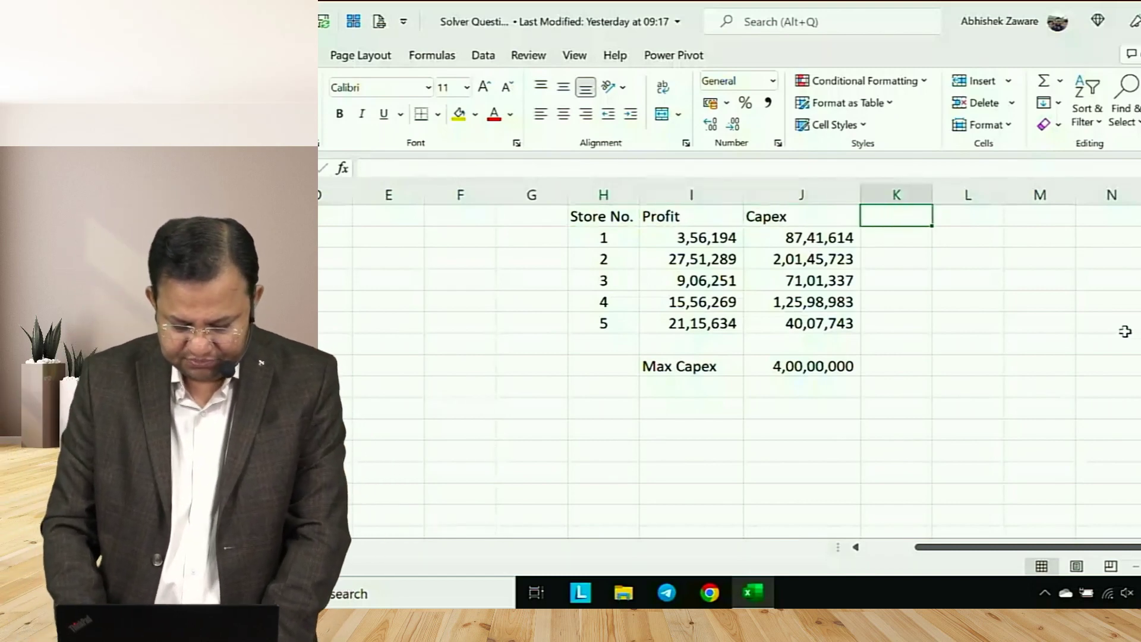
text(Start)
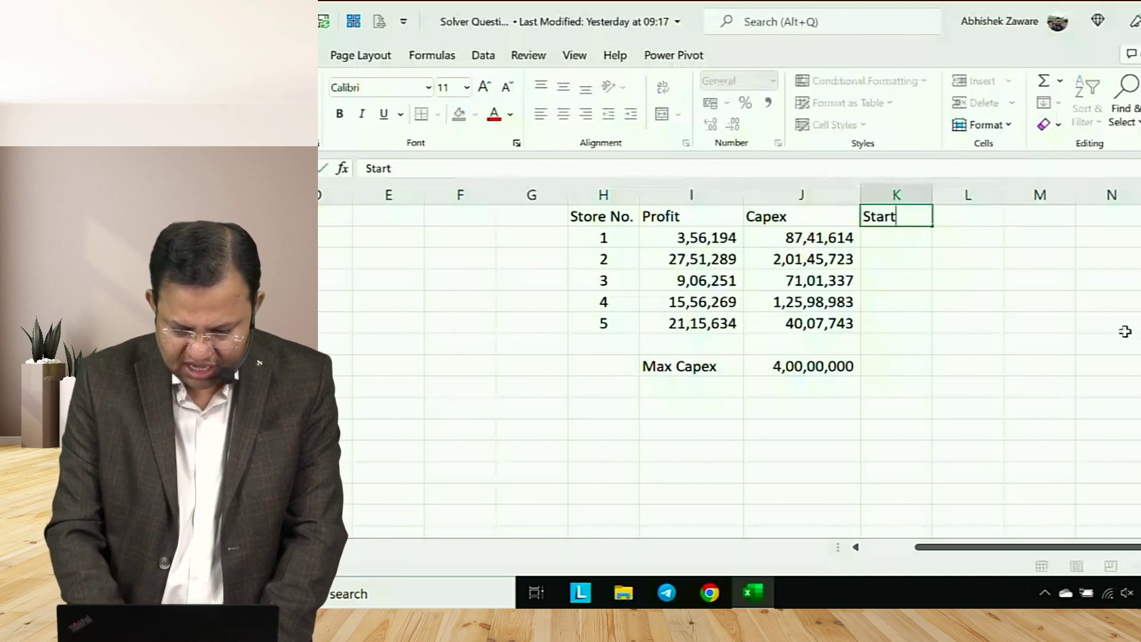
text( Store)
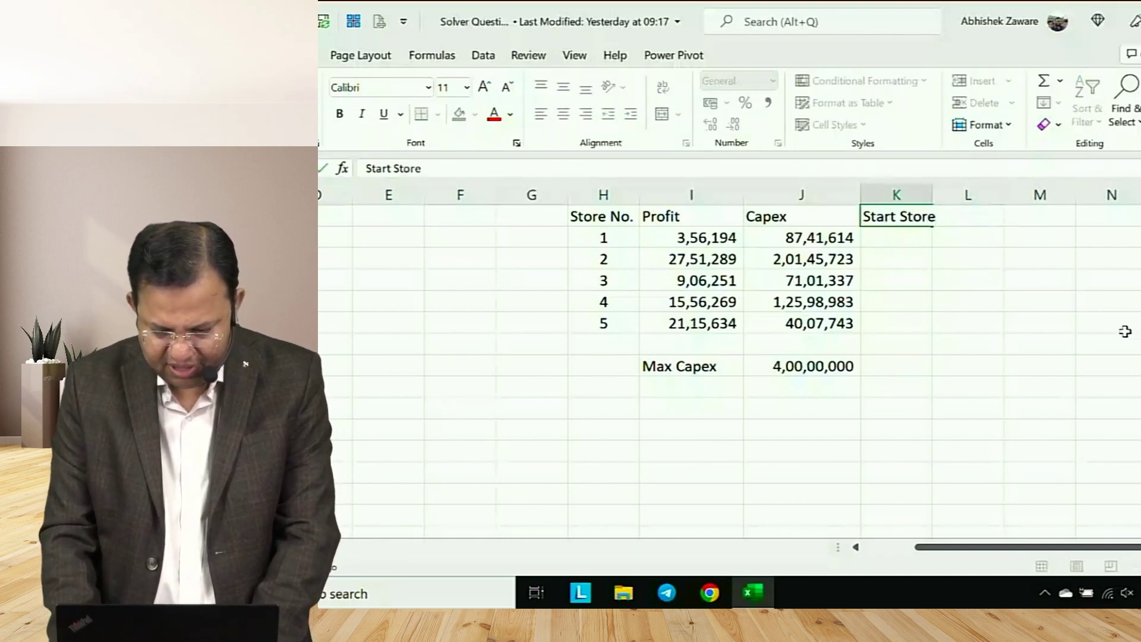
key(Return)
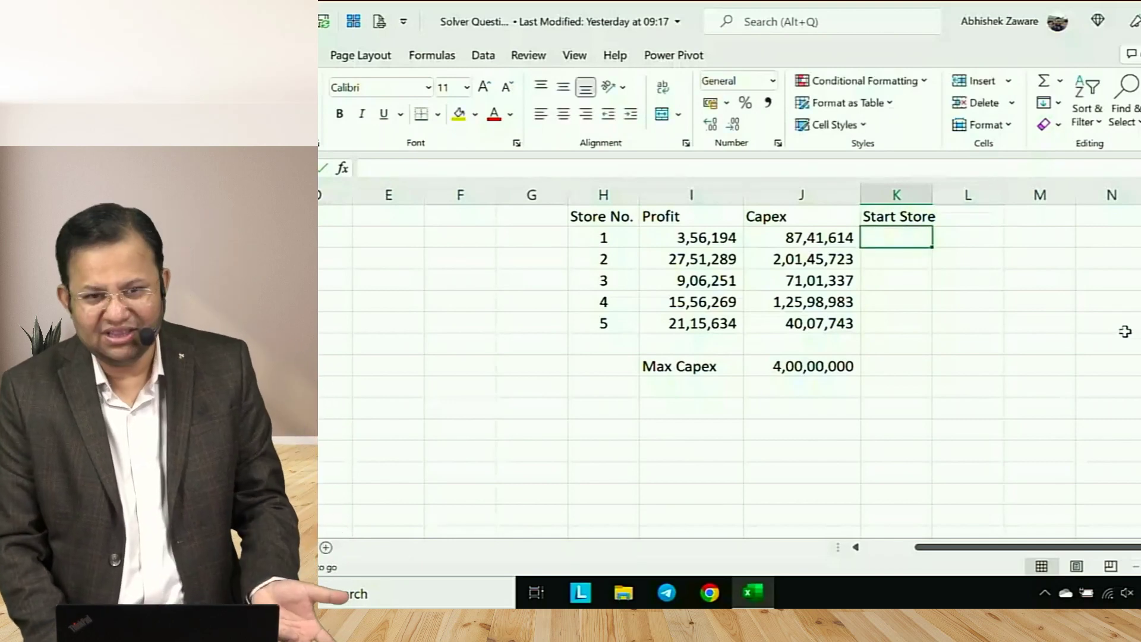
Fill the Start Store column for stores 1 to 5 with 0, 1, 0, 1 and 1
text(0)
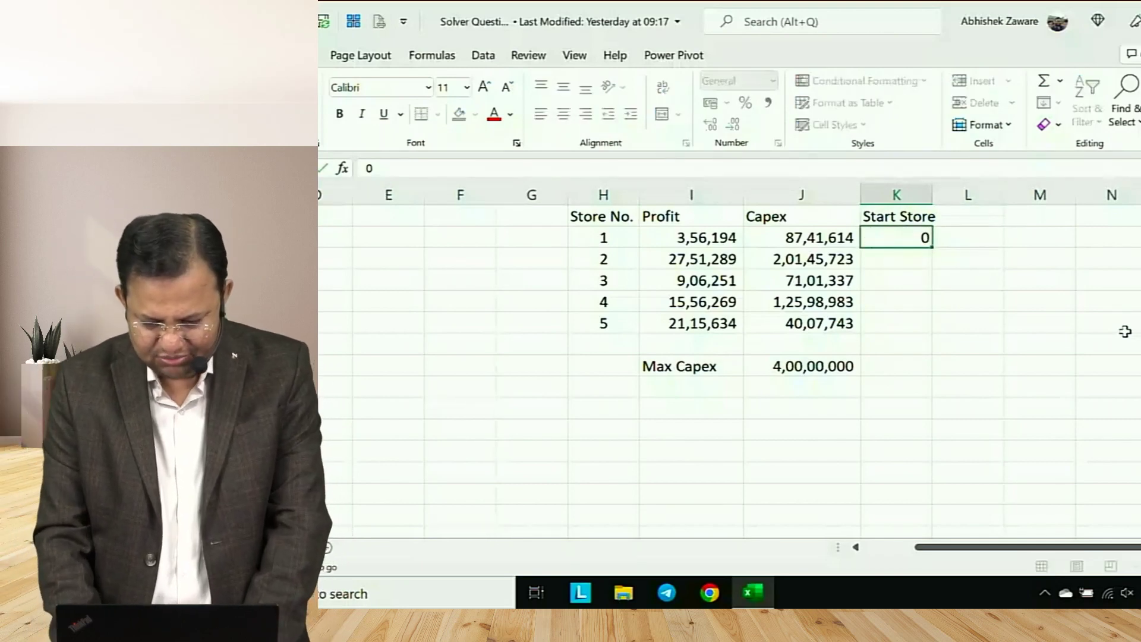
key(Return)
text(1)
key(Return)
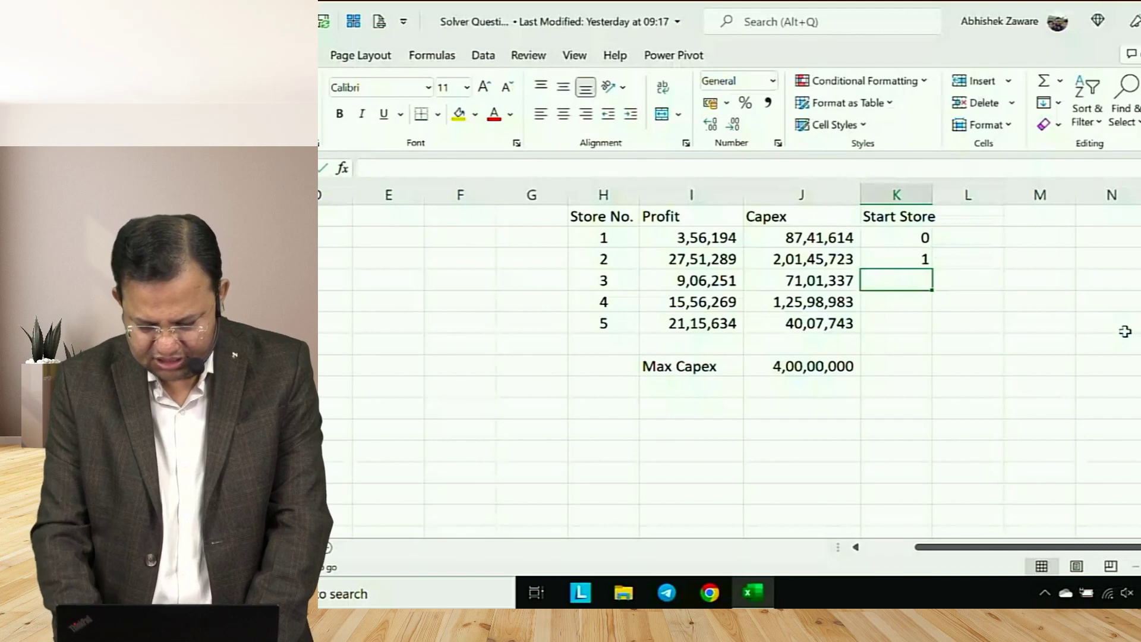
text(0)
key(Return)
text(1)
key(Return)
text(1)
key(Return)
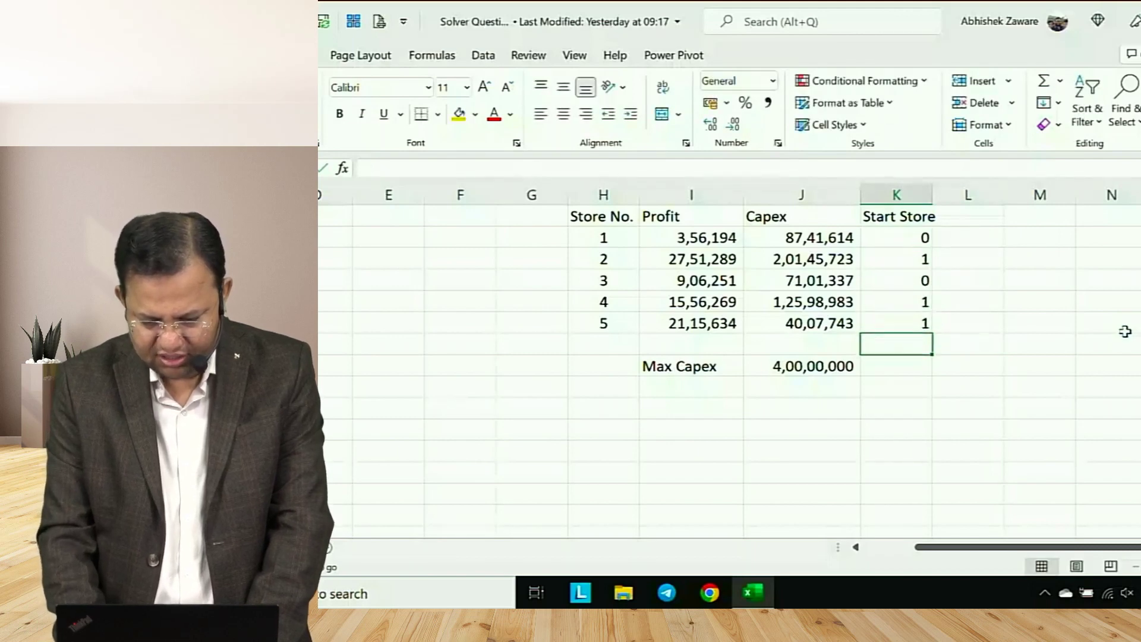
Set the Start Store values of stores 3 and 1 to 1
key(Up)
key(Up)
key(Up)
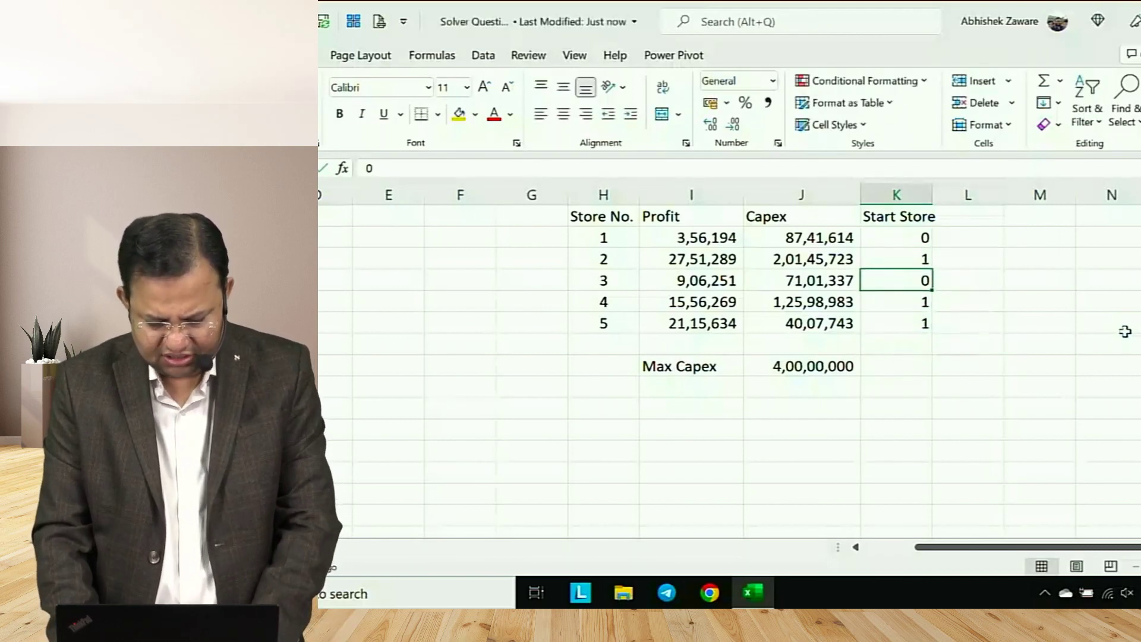
text(1)
key(Return)
key(Up)
key(Up)
key(Up)
text(1)
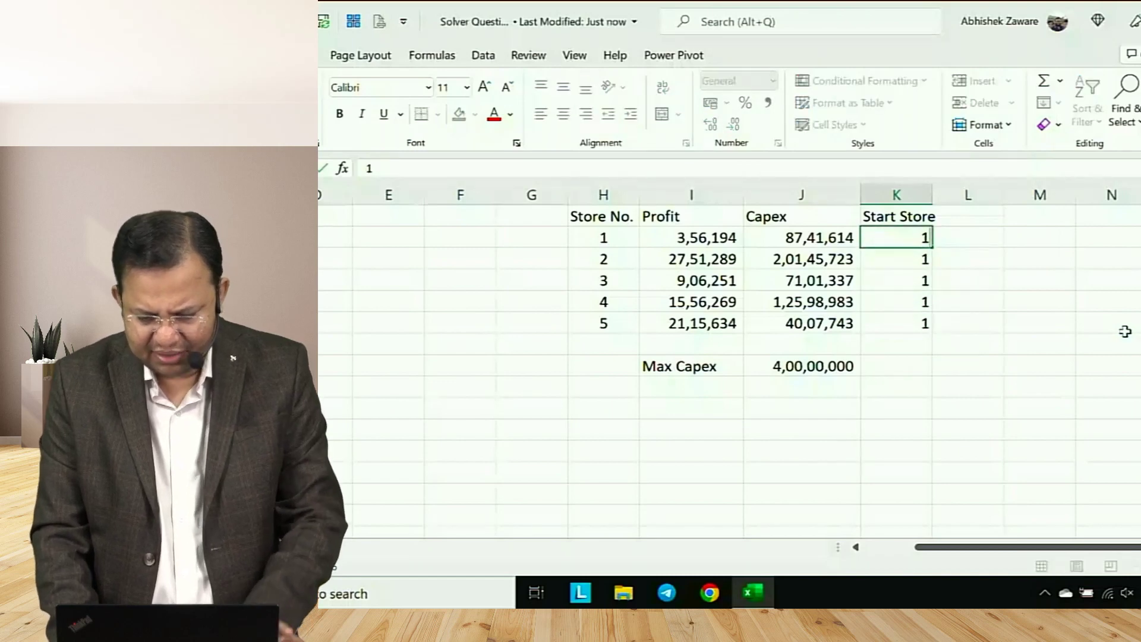
key(Return)
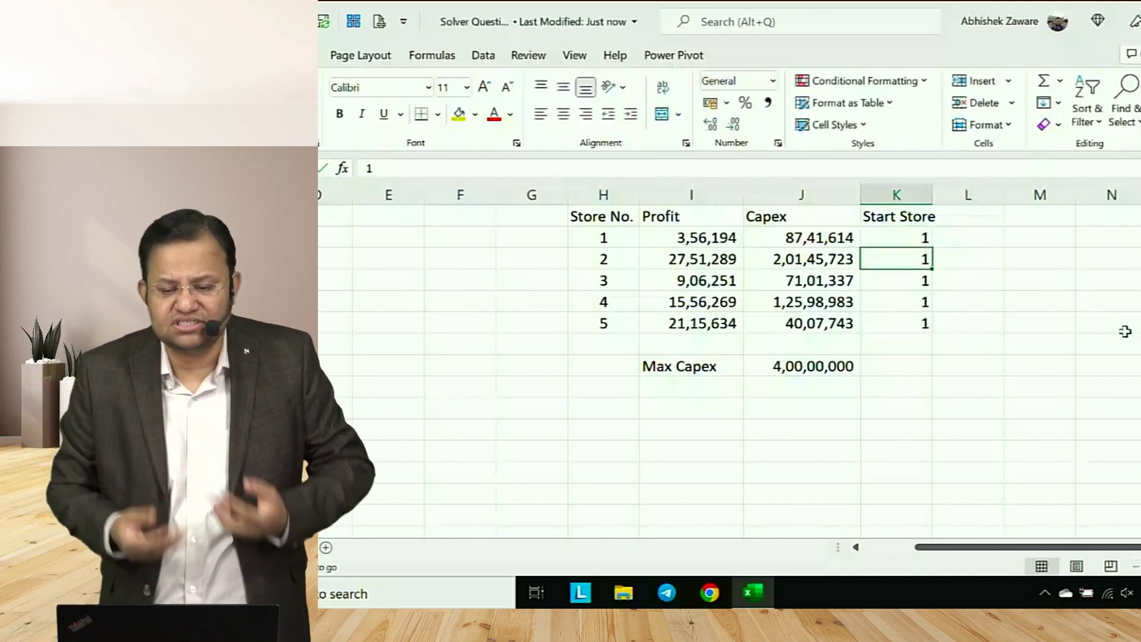
Autofit the width of column K to the Start Store heading
key(Up)
key(Up)
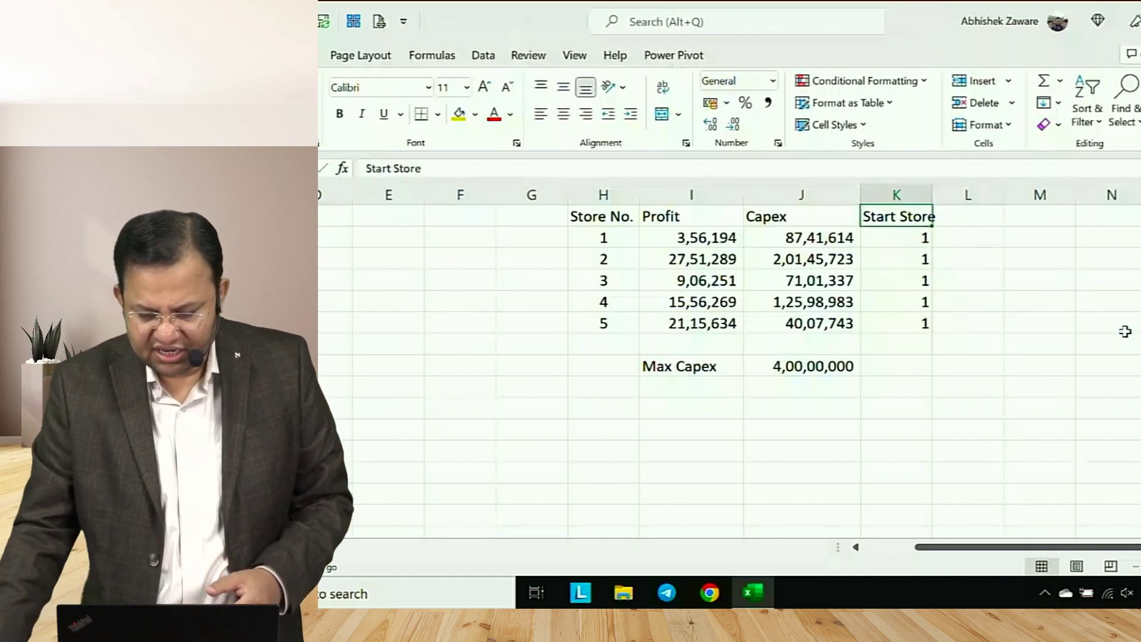
double_click(932, 191)
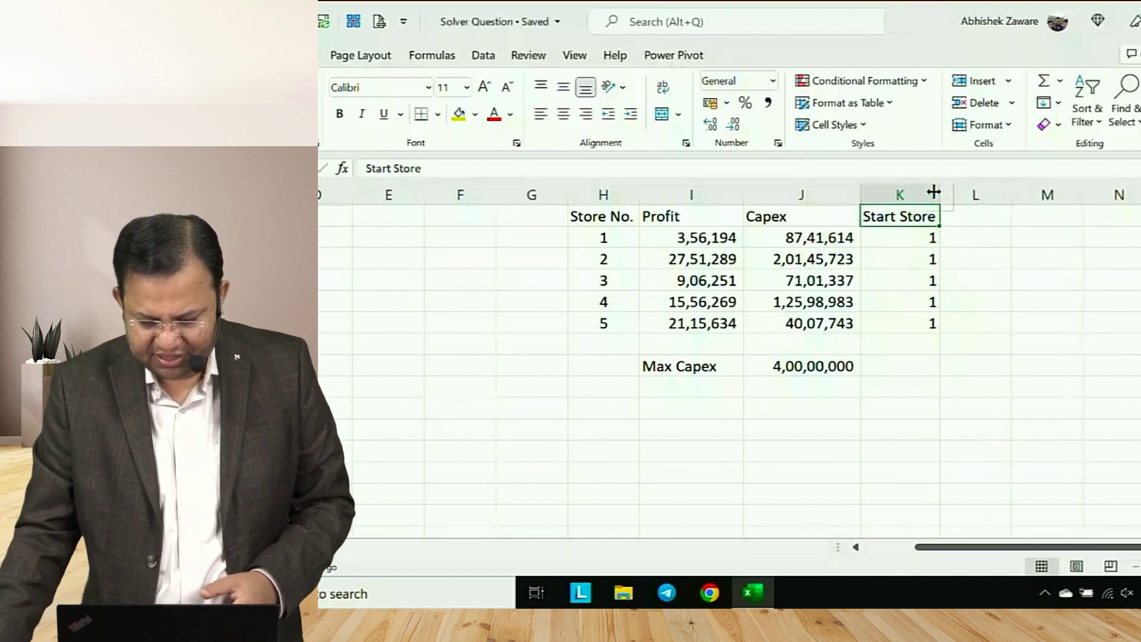
Add the label "Capex Incurred" directly below Max Capex and autofit column I to it
click(670, 388)
text(C)
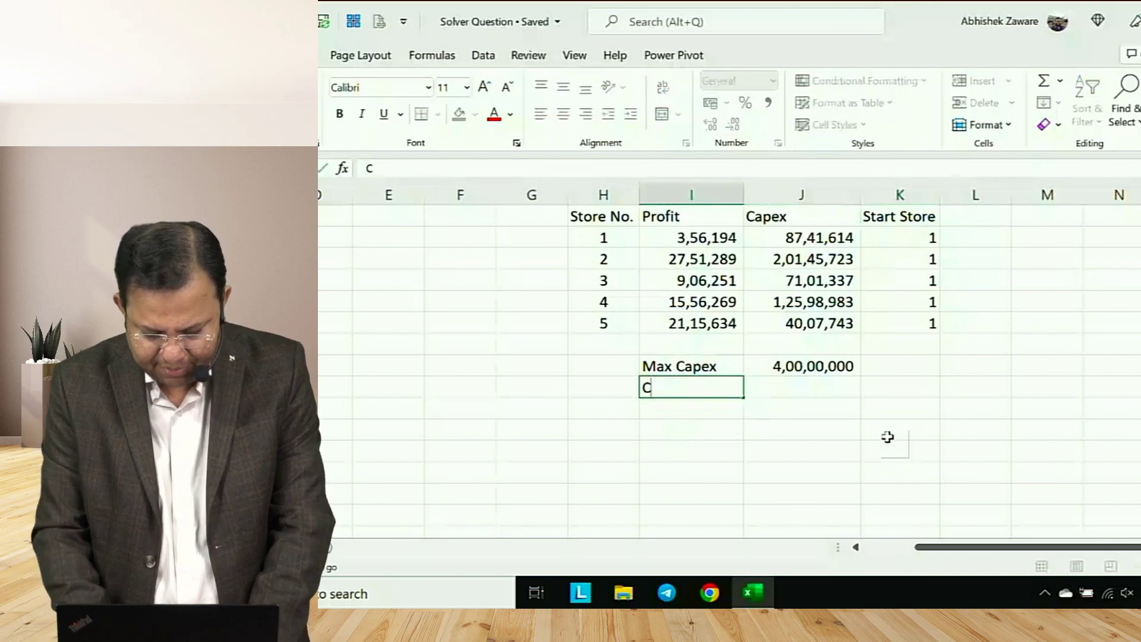
text(apex In)
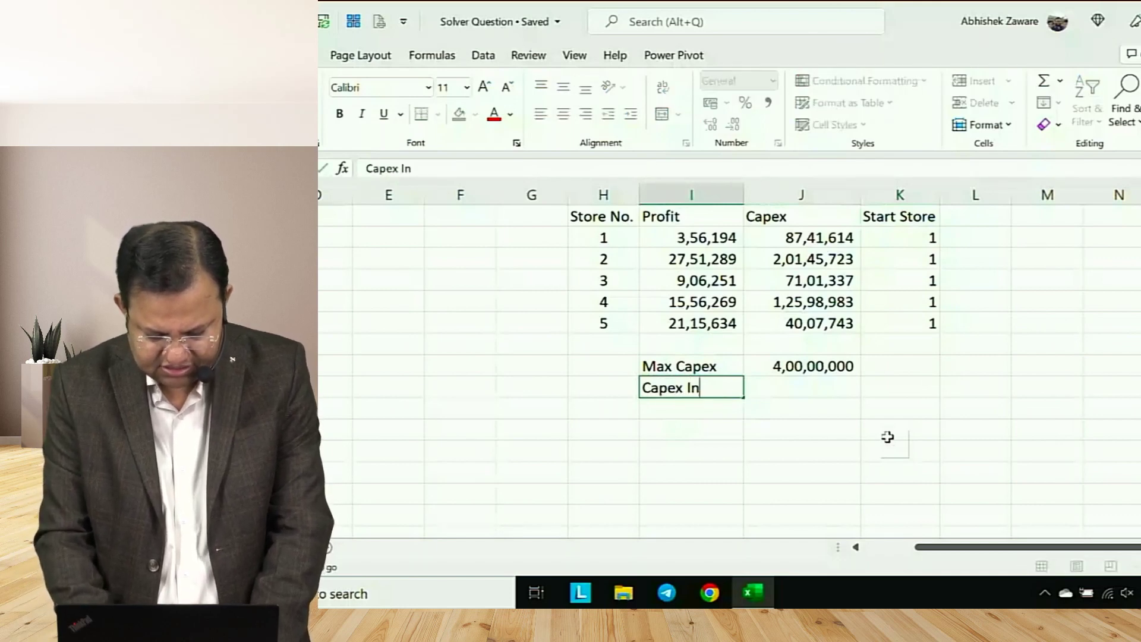
text(curred)
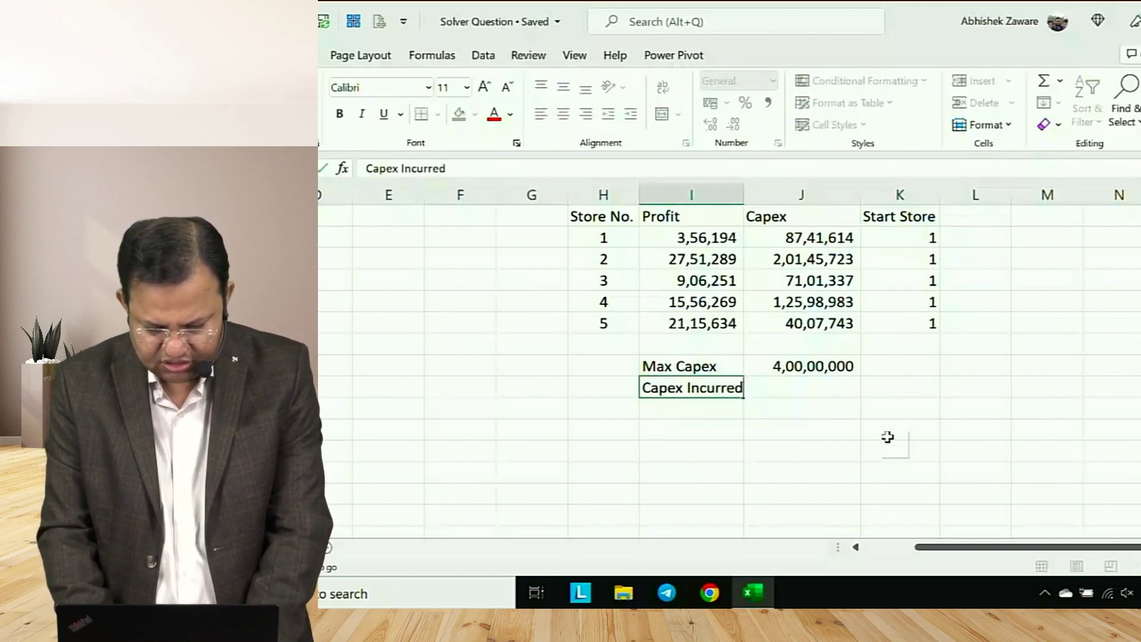
key(ctrl+Return)
key(alt+o)
key(c)
key(a)
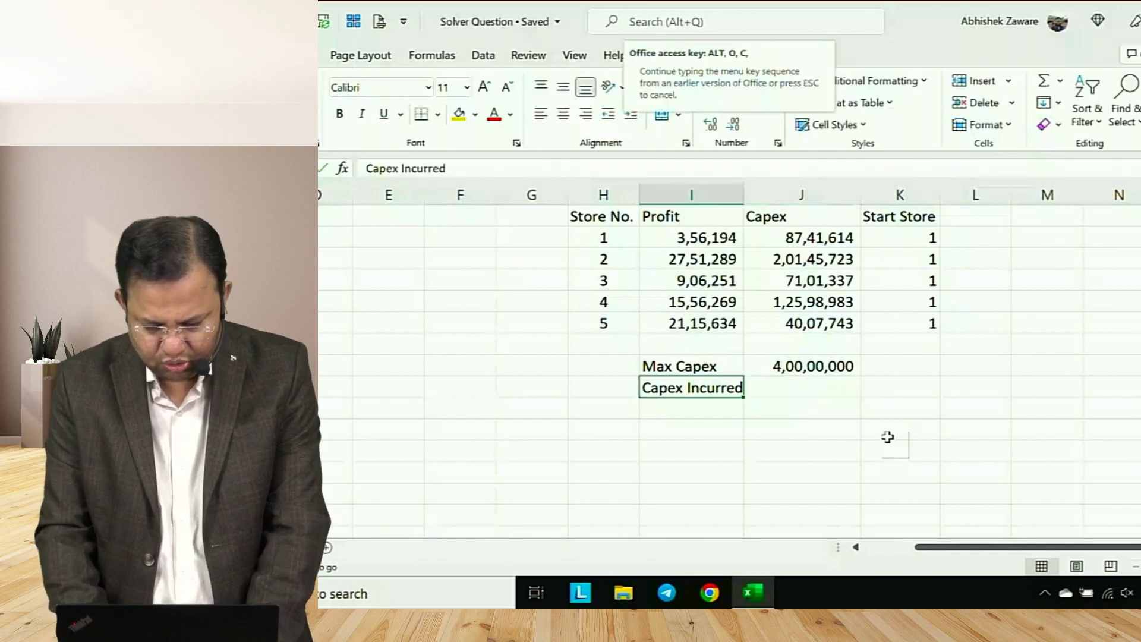
Examine the Capex values of the five stores alongside their Start Store values
key(Up)
key(Up)
key(Up)
key(Up)
key(Up)
key(Up)
key(Right)
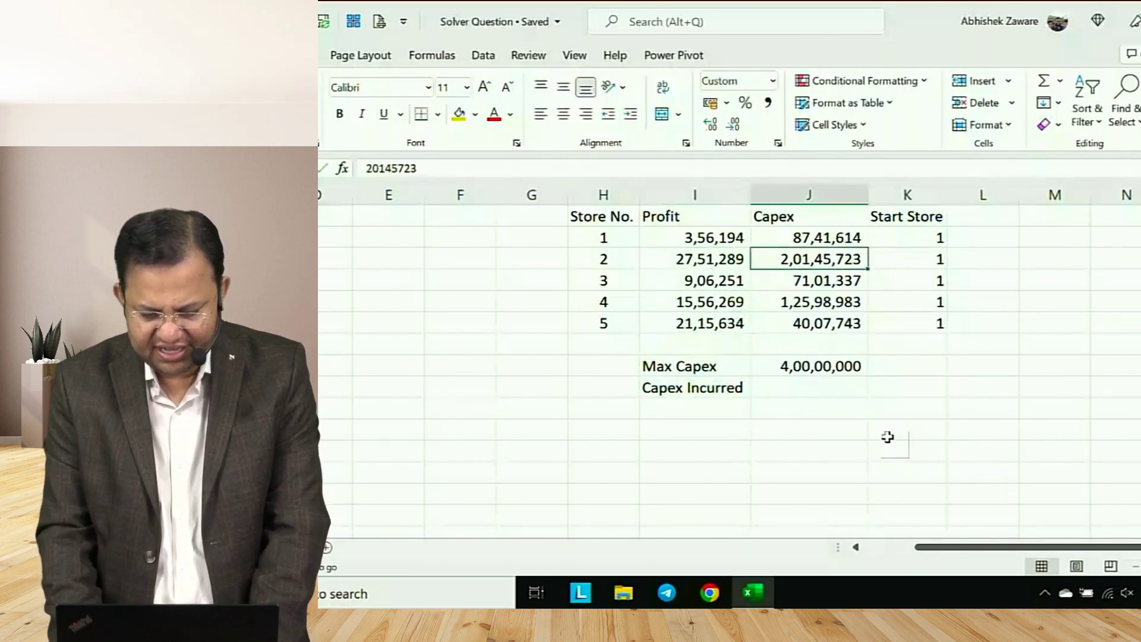
key(Up)
key(shift+Down)
key(shift+Down)
key(shift+Down)
key(shift+Down)
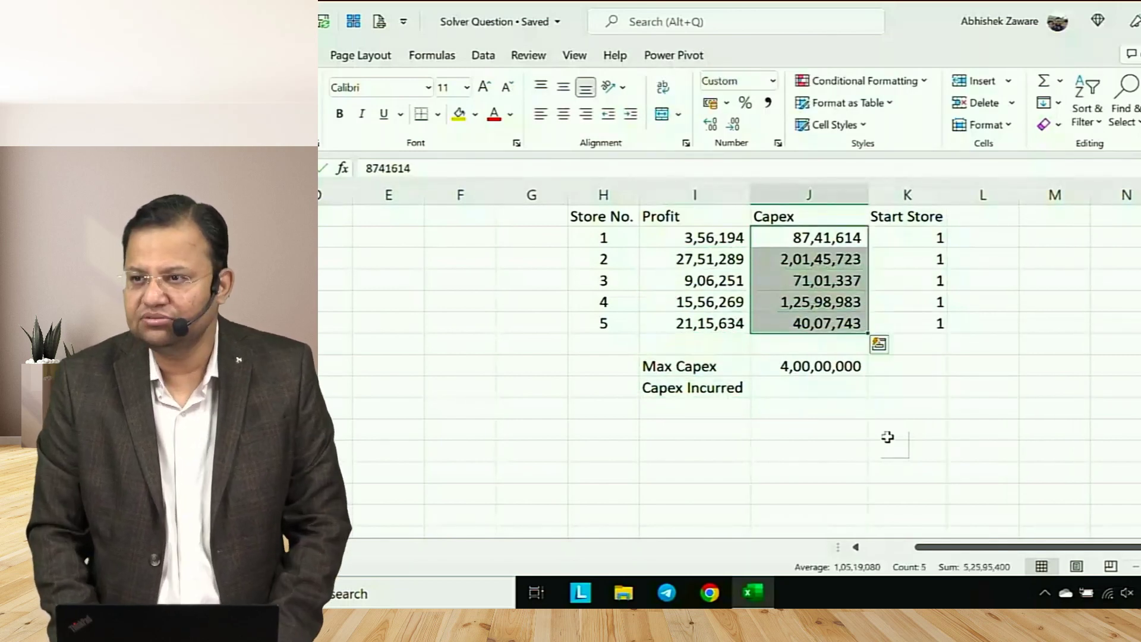
key(Right)
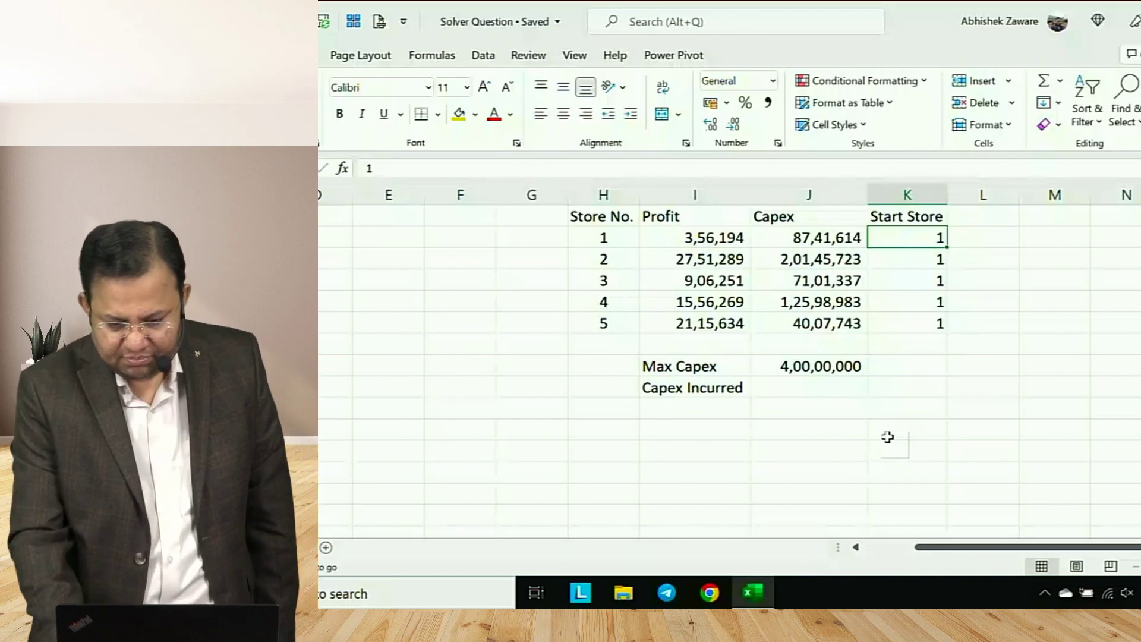
key(Left)
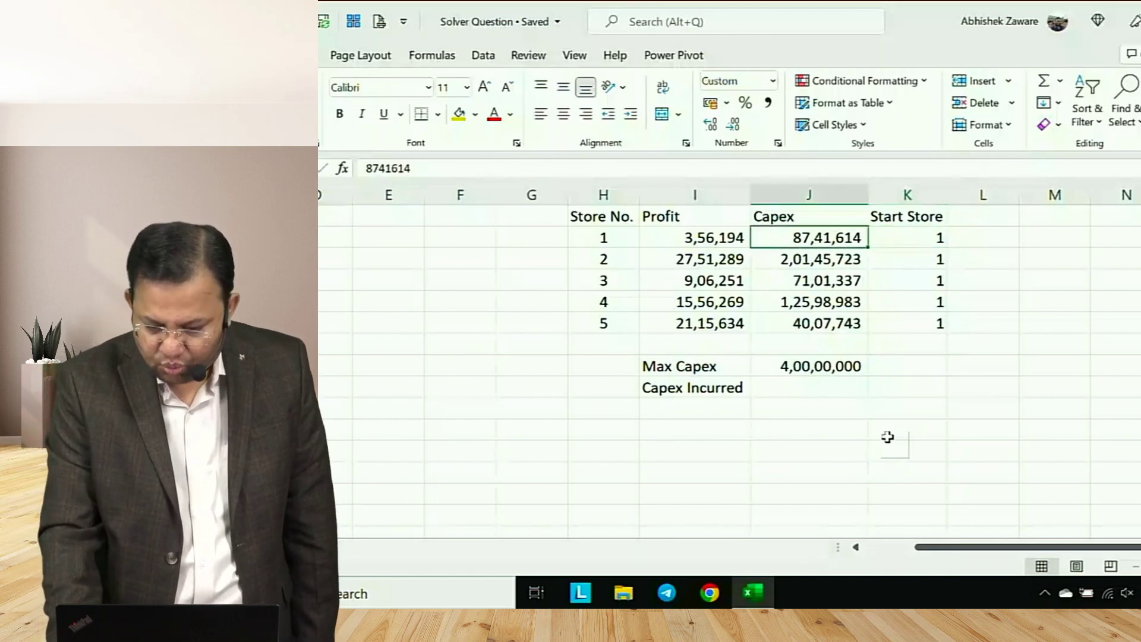
key(shift+Down)
key(shift+Down)
key(shift+Down)
key(shift+Down)
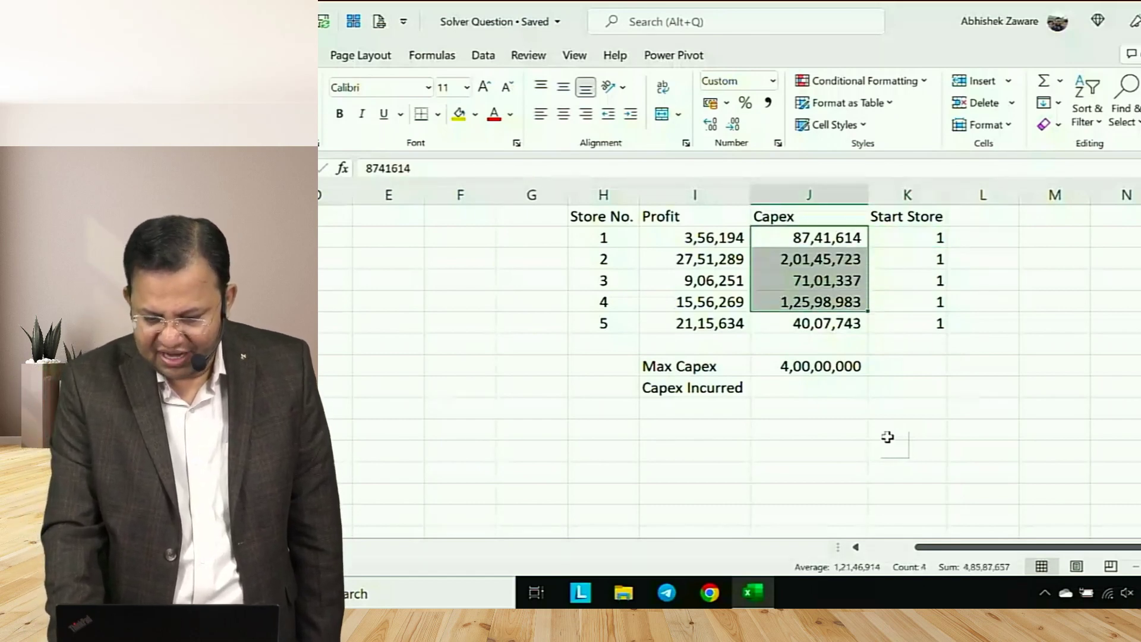
key(Right)
key(shift+Down)
key(shift+Down)
key(shift+Down)
key(shift+Down)
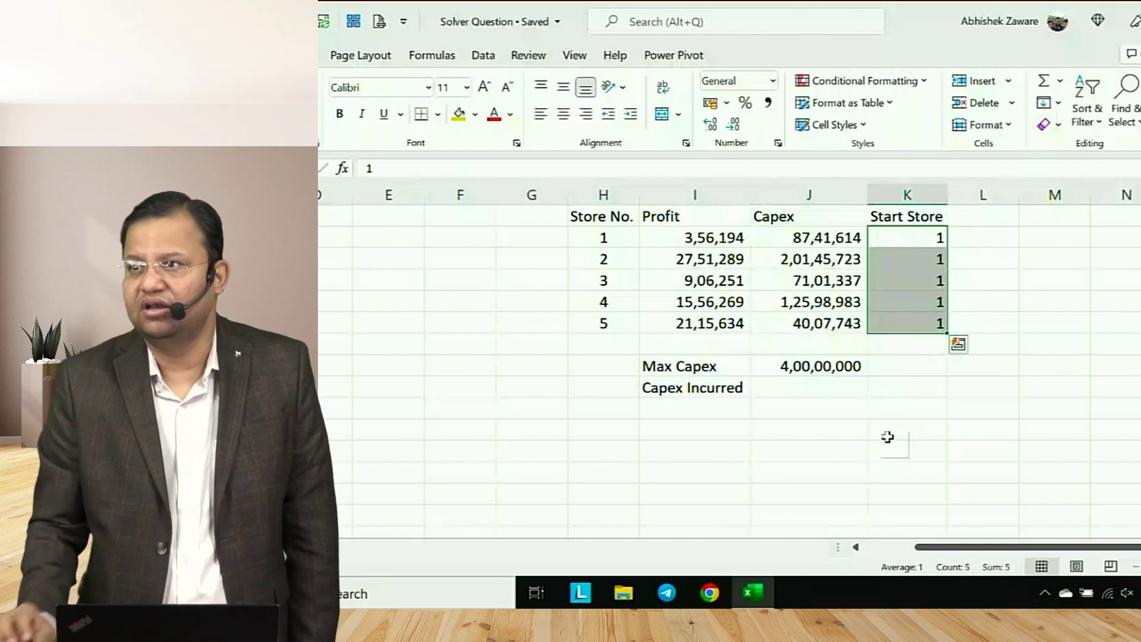
Start a SUMPRODUCT formula beside Capex Incurred with the stores' Capex values J2:J6 as the first array
key(Down)
key(Down)
key(Down)
key(Down)
key(Down)
key(Down)
key(Left)
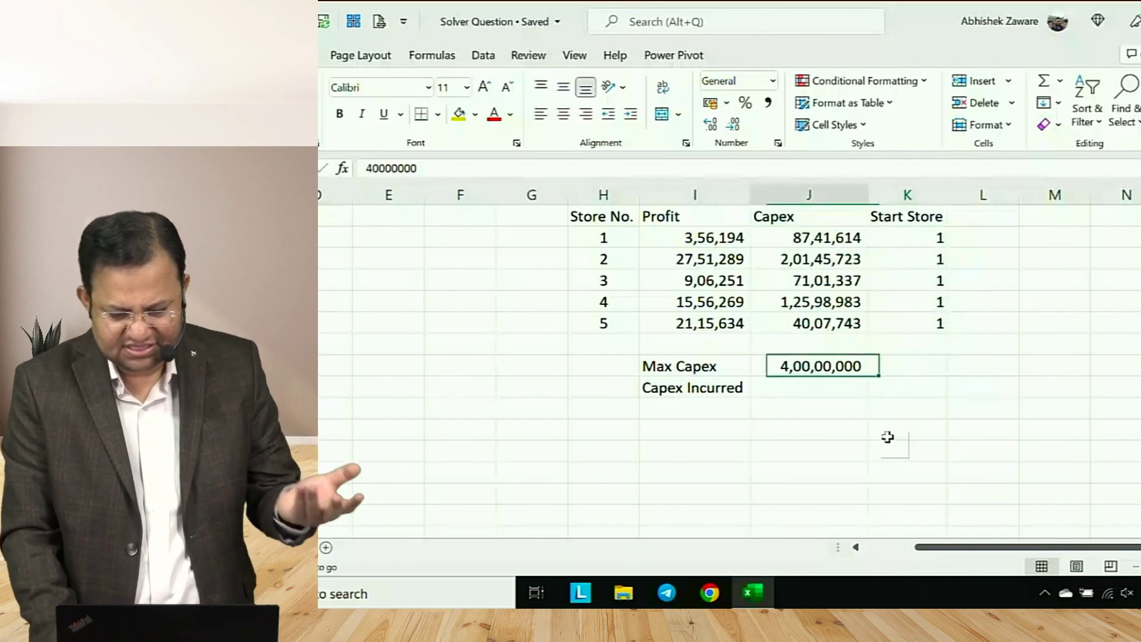
key(Down)
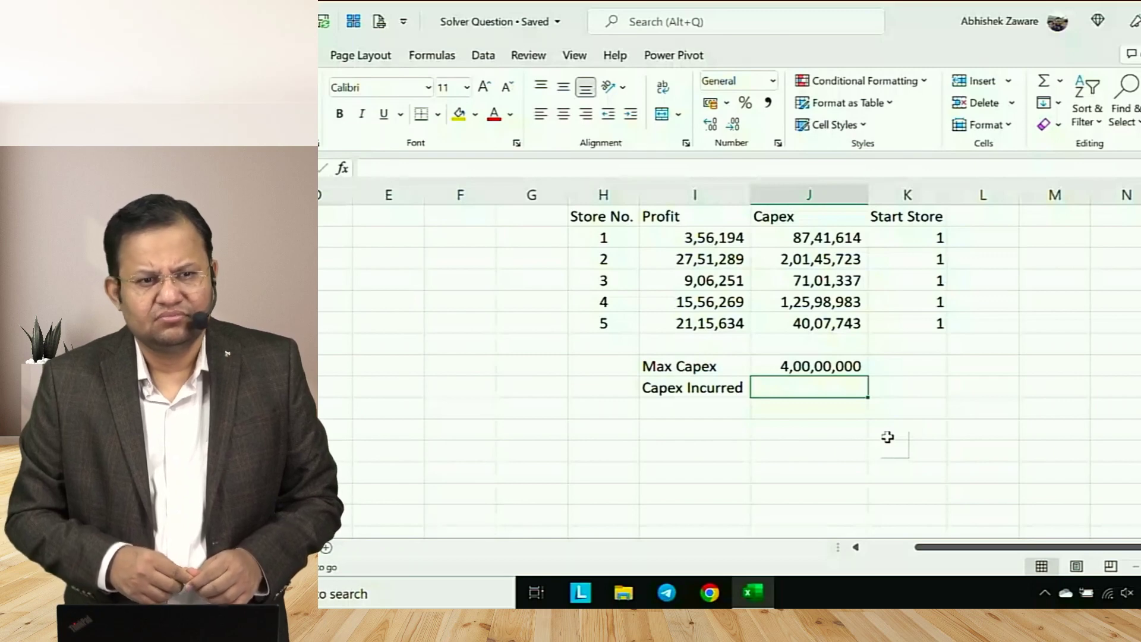
text(=)
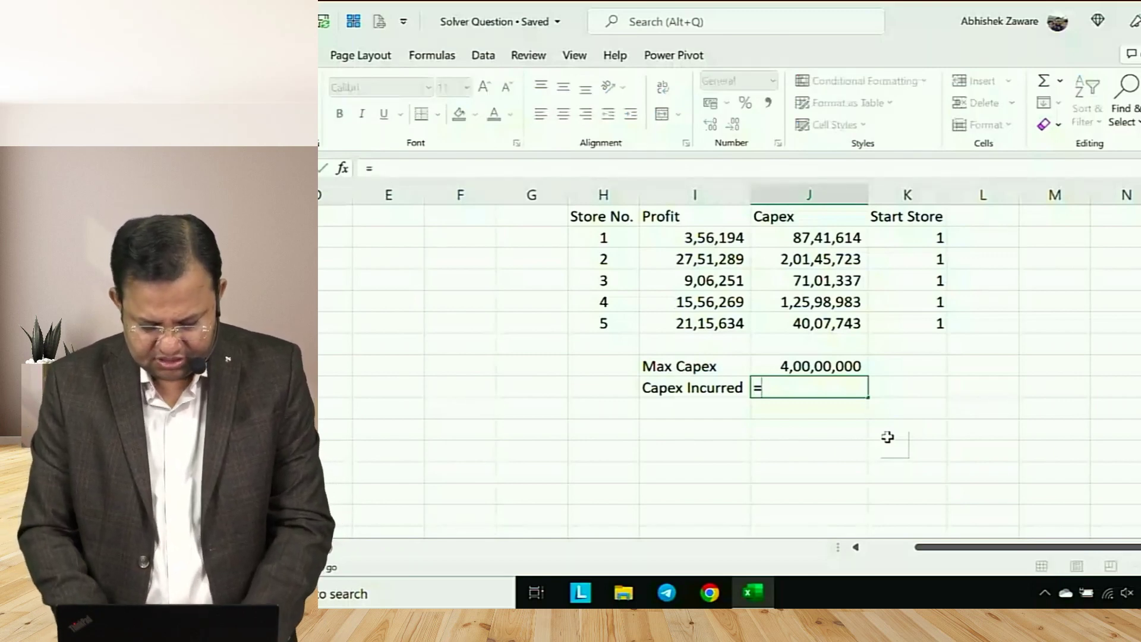
text(sumpro)
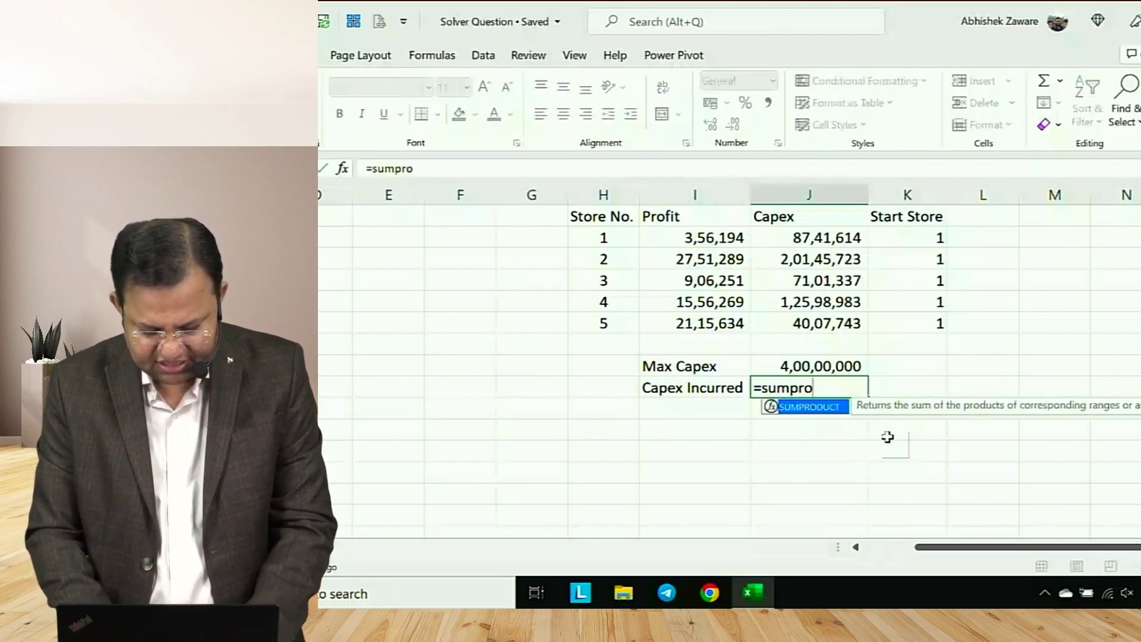
key(Tab)
key(Up)
key(Up)
key(Up)
key(Up)
key(Up)
key(Up)
key(Up)
key(Up)
key(Up)
key(Up)
key(Up)
key(Up)
key(Up)
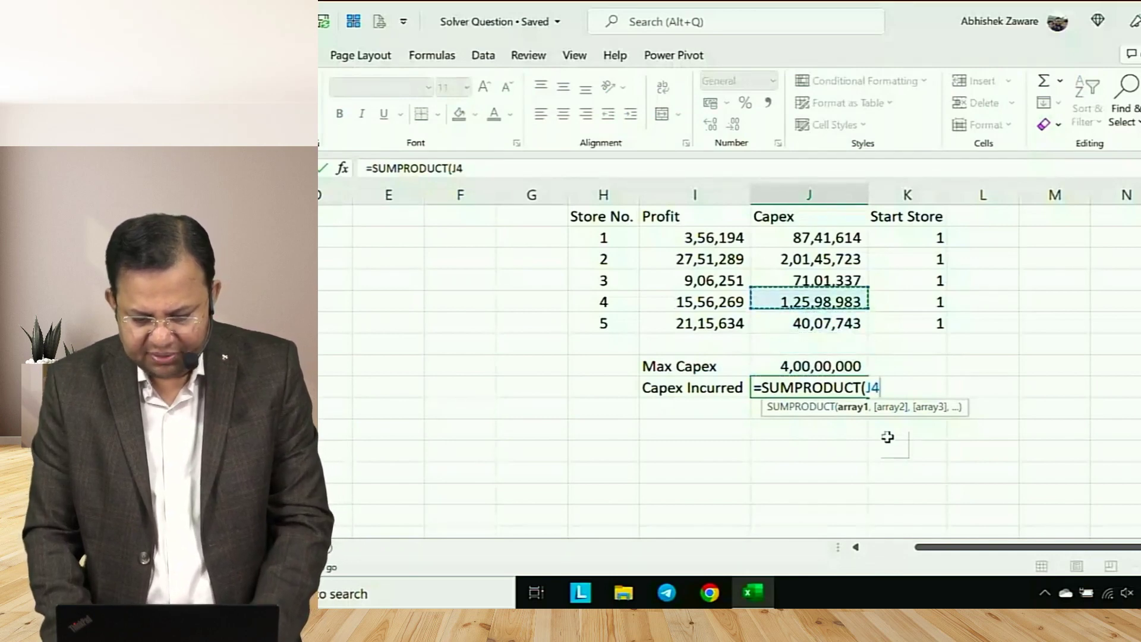
key(shift+Down)
key(shift+Down)
key(shift+Down)
key(shift+Down)
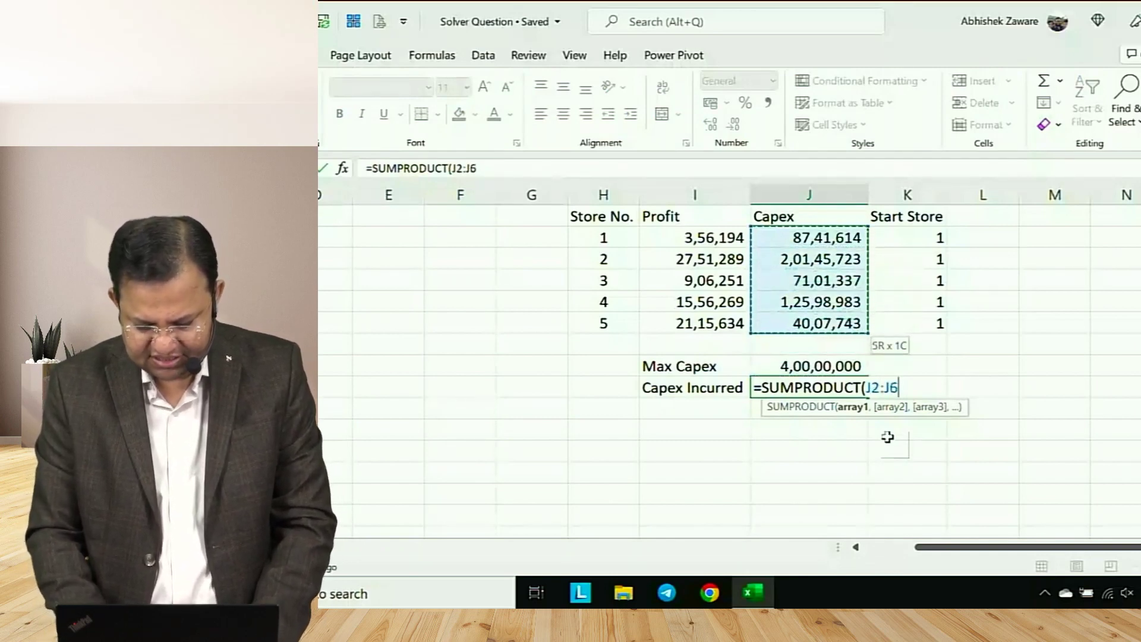
Complete the SUMPRODUCT formula with the Start Store values K2:K6 as the second array
text(,)
key(Up)
key(Up)
key(Up)
key(Up)
key(Up)
key(Up)
key(Up)
key(Up)
key(Up)
key(Up)
key(Up)
key(Up)
key(Up)
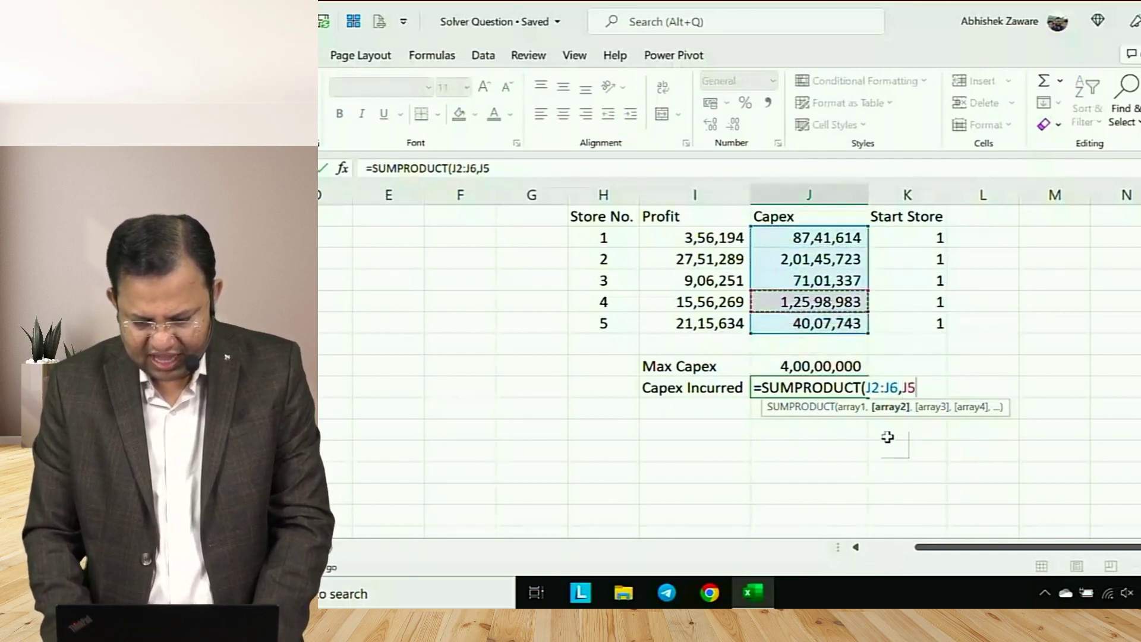
key(Right)
key(shift+Down)
key(shift+Down)
key(shift+Down)
key(shift+Down)
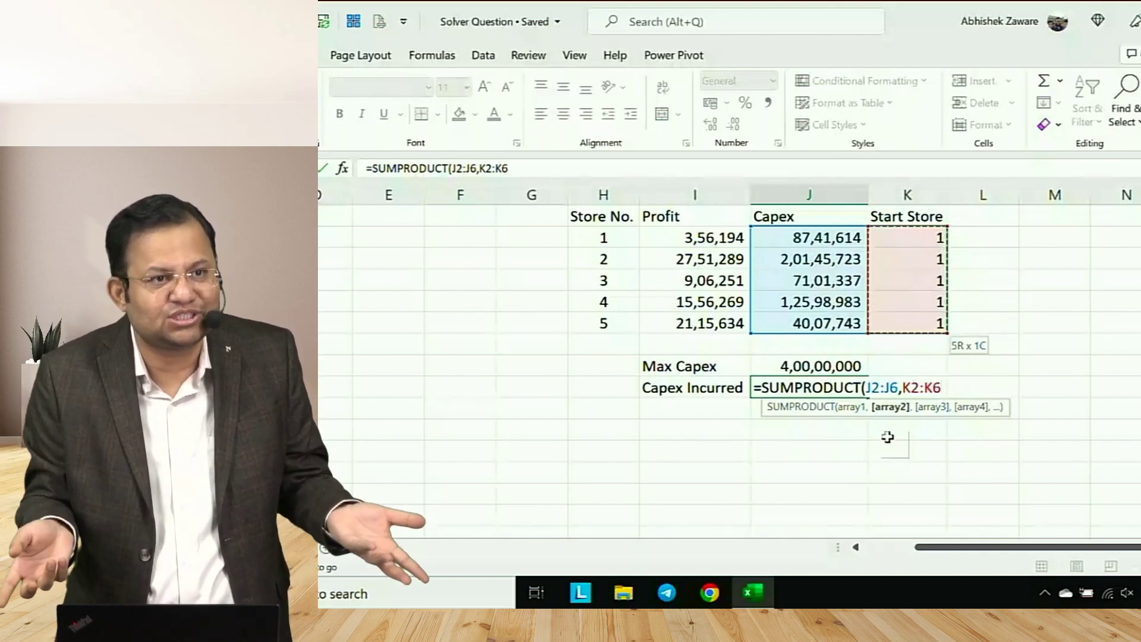
text())
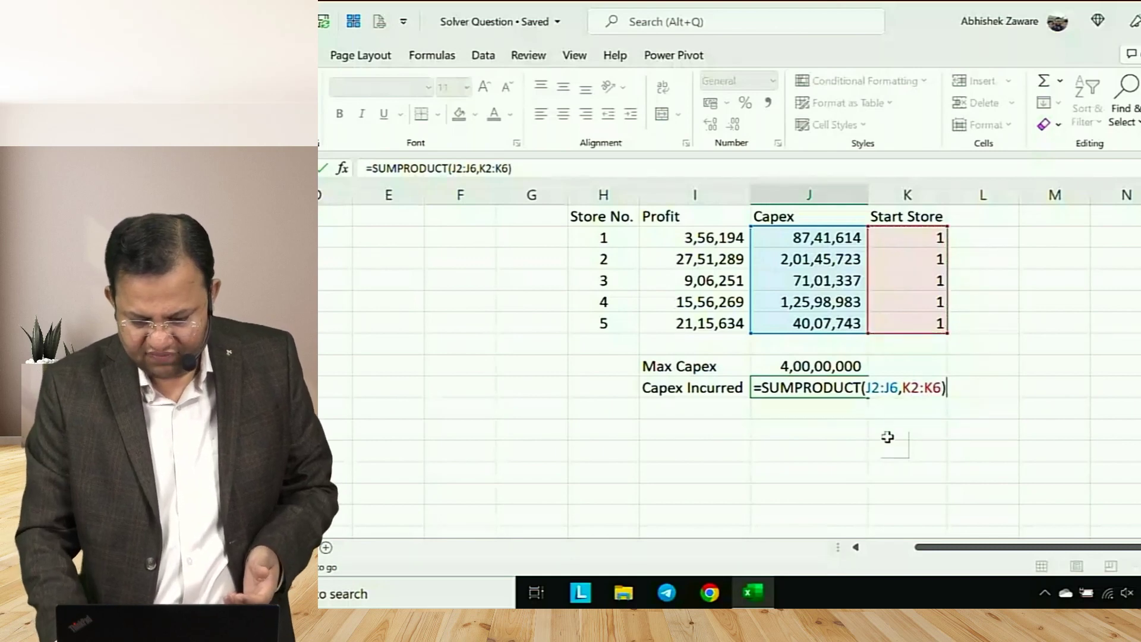
key(Return)
key(Up)
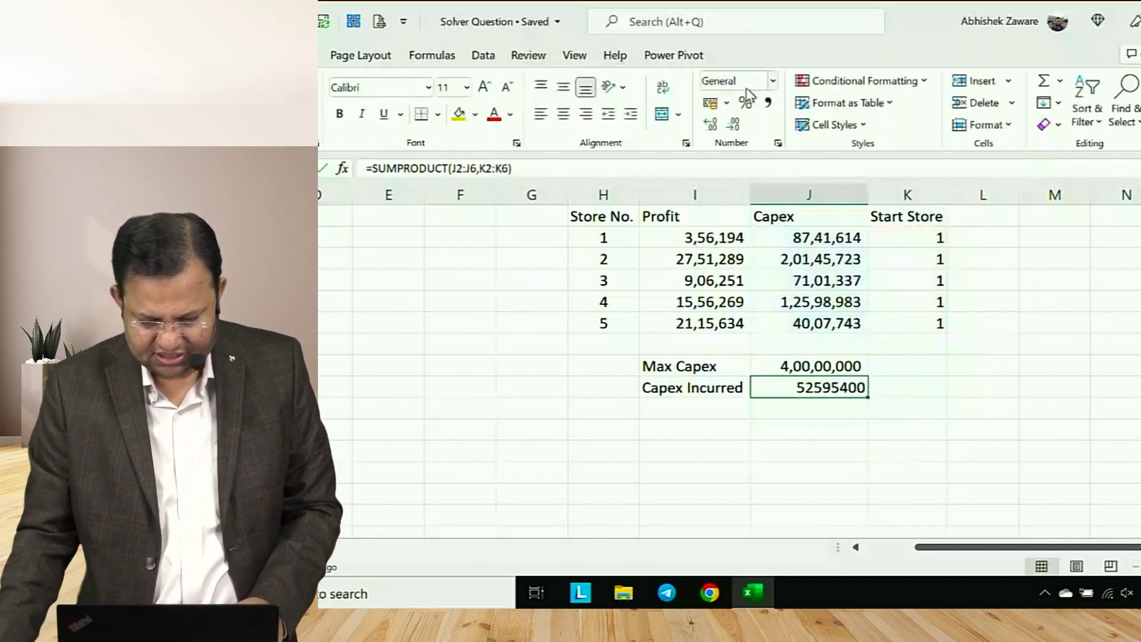
Format the Capex Incurred amount with comma separators and no decimal places
click(769, 103)
click(735, 124)
click(735, 124)
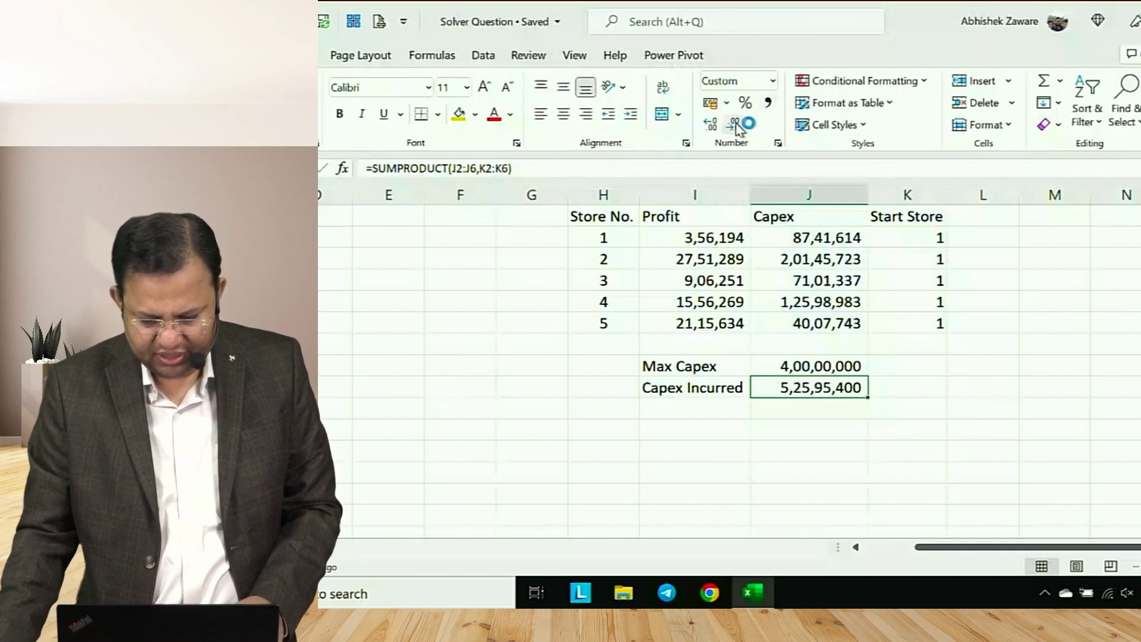
Set the Start Store value of store 2 to 0 to test the Capex Incurred formula
key(Up)
key(Up)
key(Up)
key(Up)
key(Up)
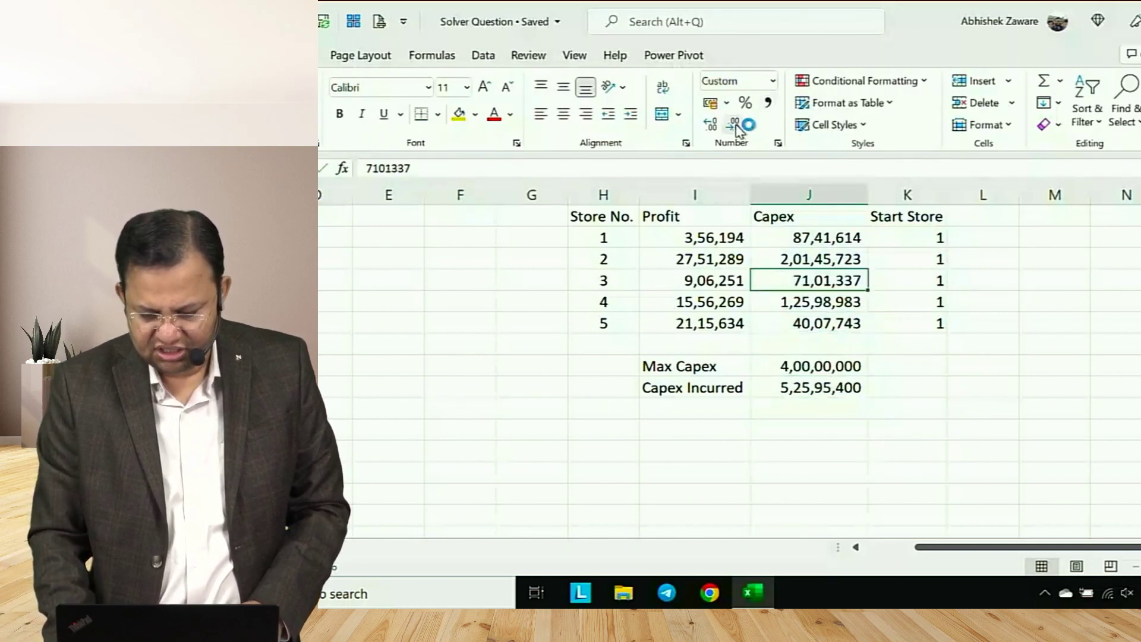
key(Right)
text(0)
key(Return)
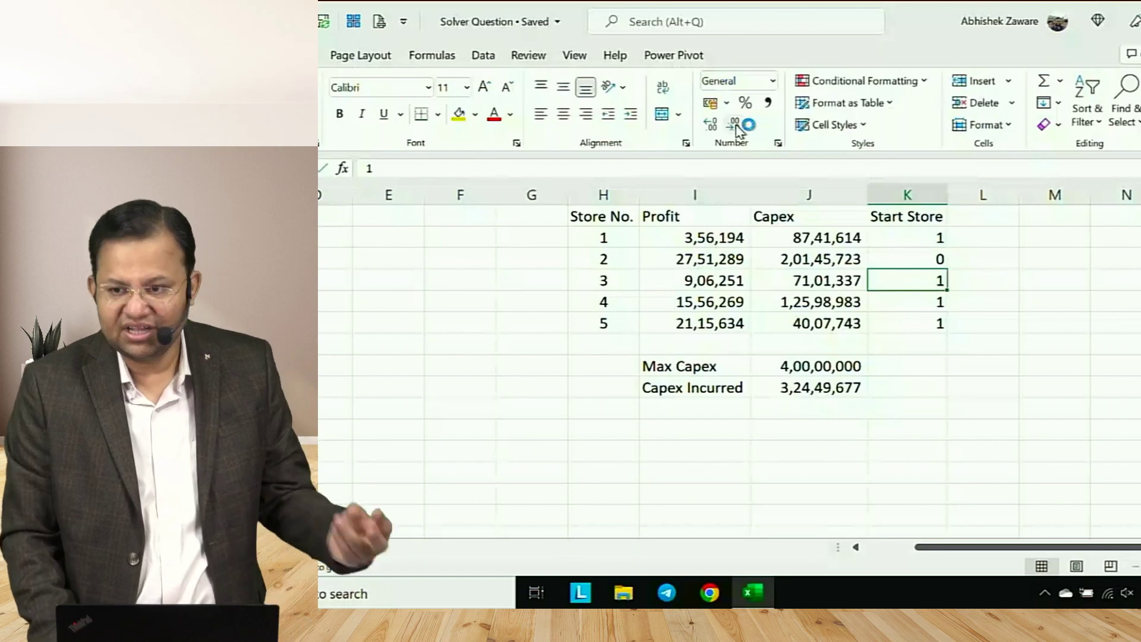
Set the Start Store value of store 2 back to 1
key(Up)
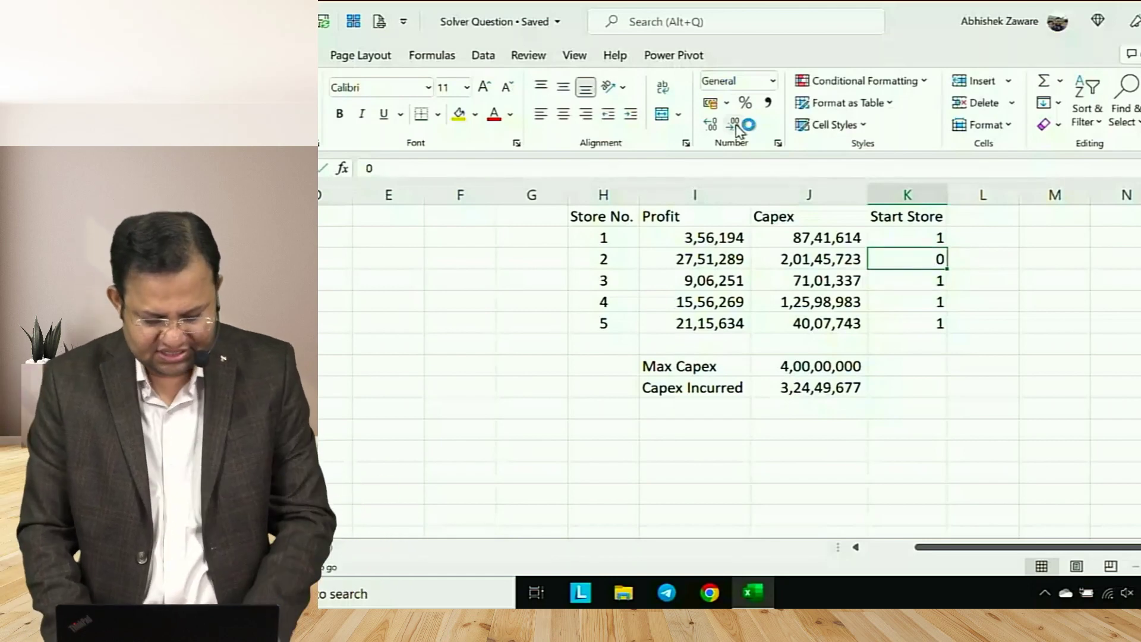
text(1)
key(Return)
Replace the Capex Incurred formula with a SUMIF that checks the Start Store values K2:K6
key(Down)
key(Down)
key(Down)
key(Down)
key(Down)
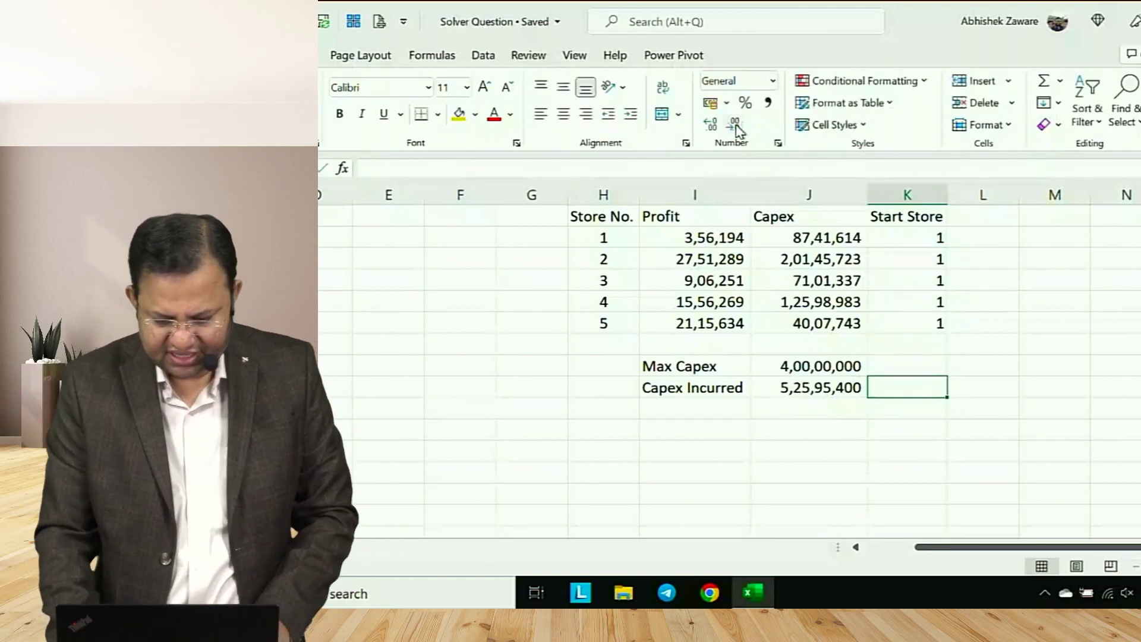
key(Left)
text(=sum)
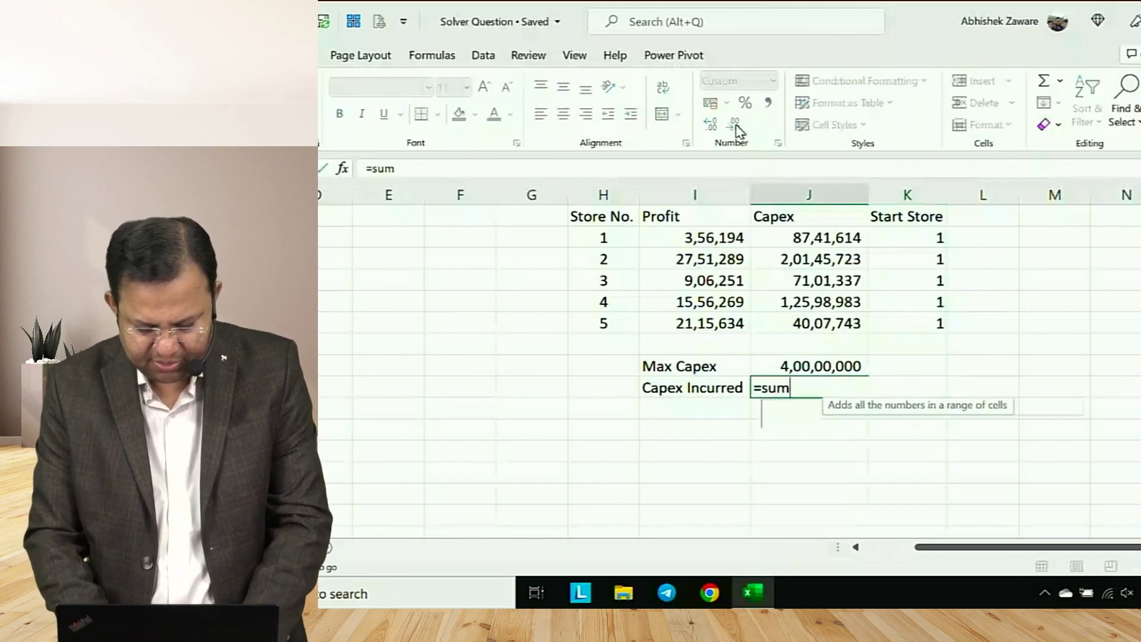
text(if)
key(Tab)
key(Up)
key(Up)
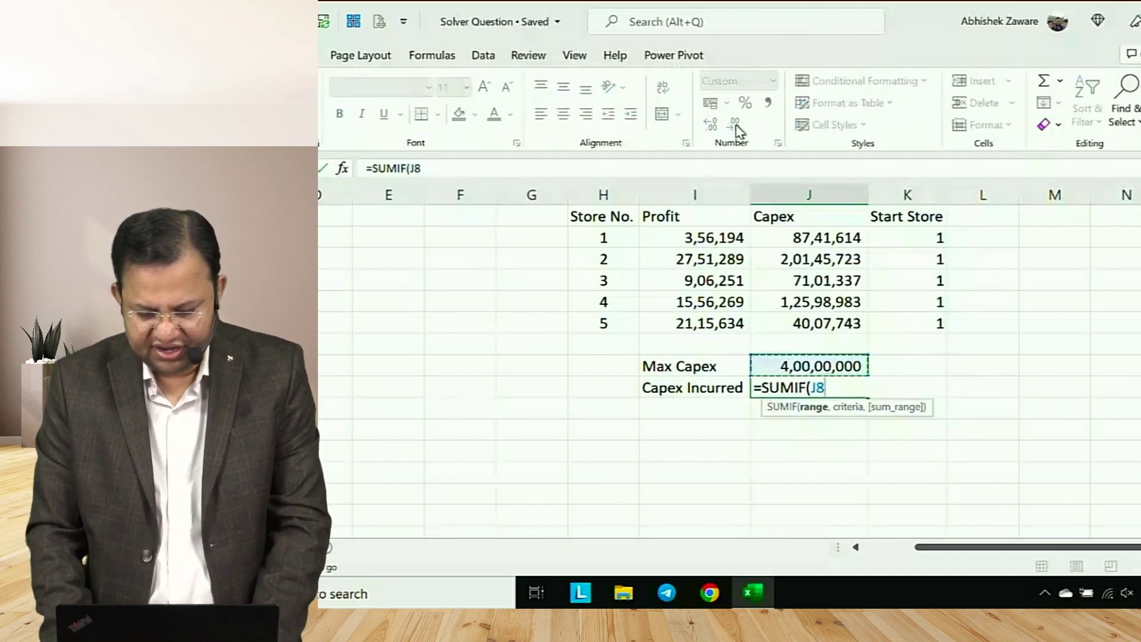
key(Up)
key(Up)
key(shift+Up)
key(Right)
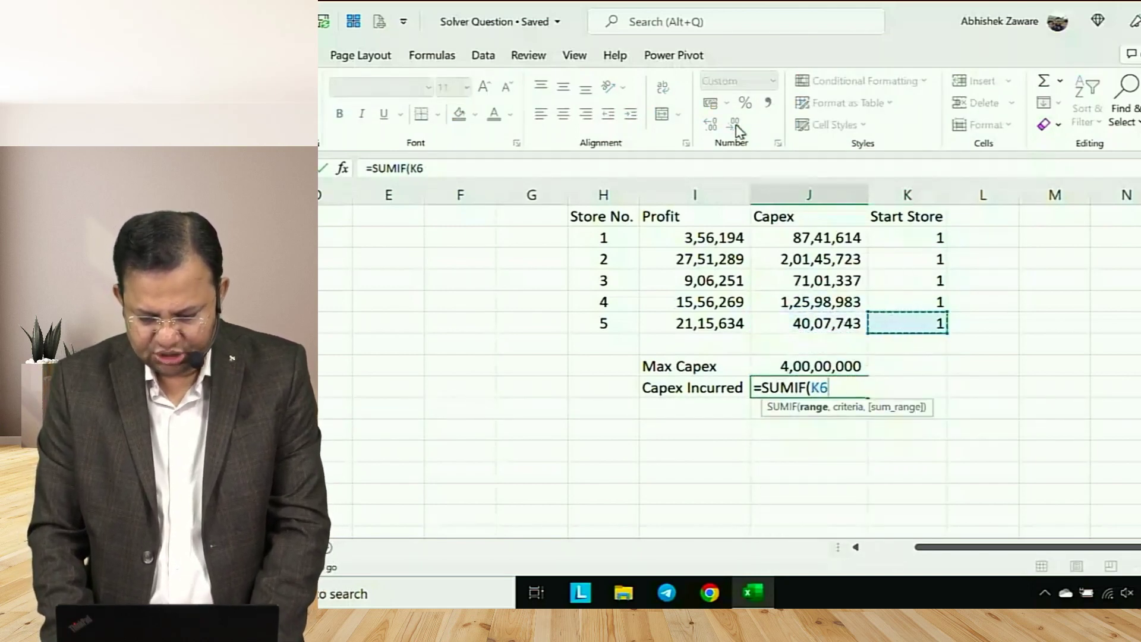
key(shift+Up)
key(shift+Up)
key(shift+Up)
key(shift+Up)
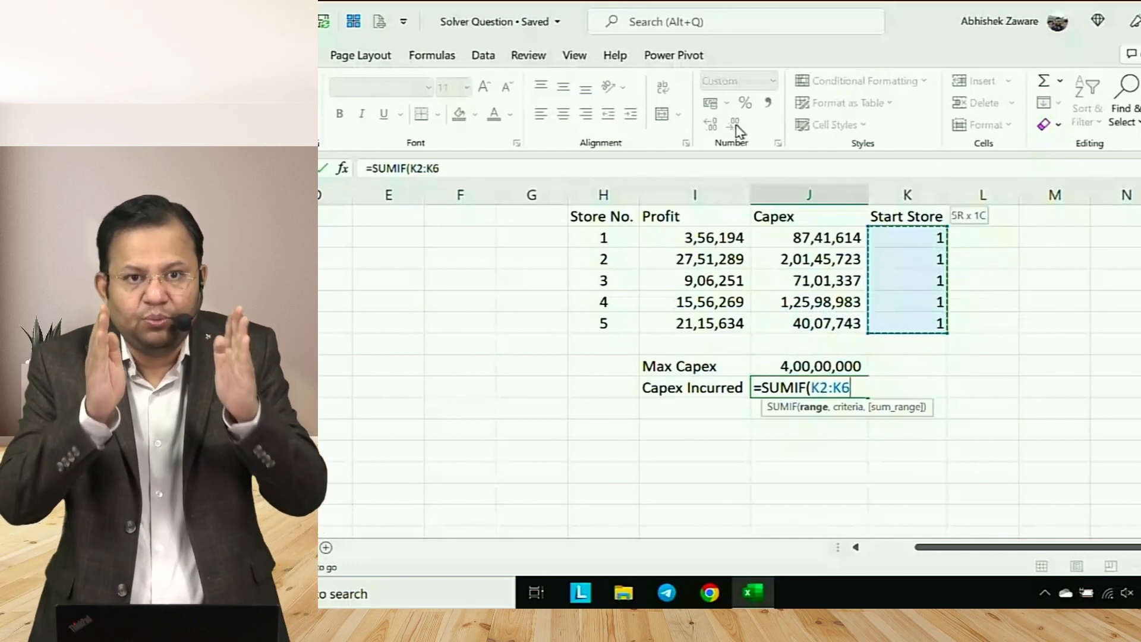
Complete the SUMIF formula with criteria 1 and the Capex values J2:J6 as the sum range
text(,)
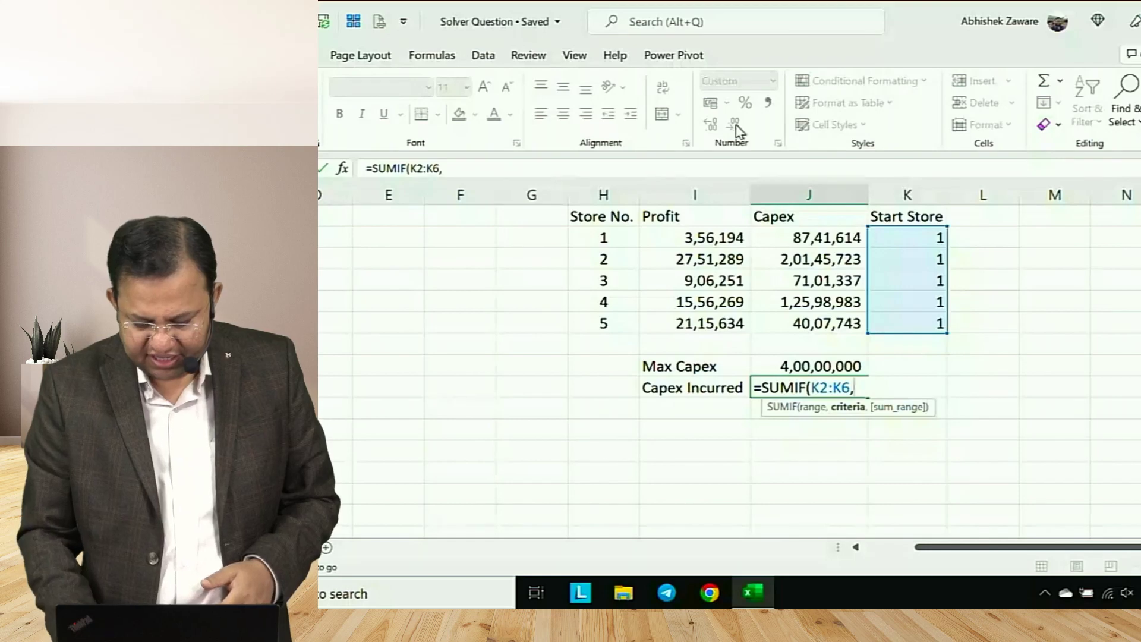
text(1,)
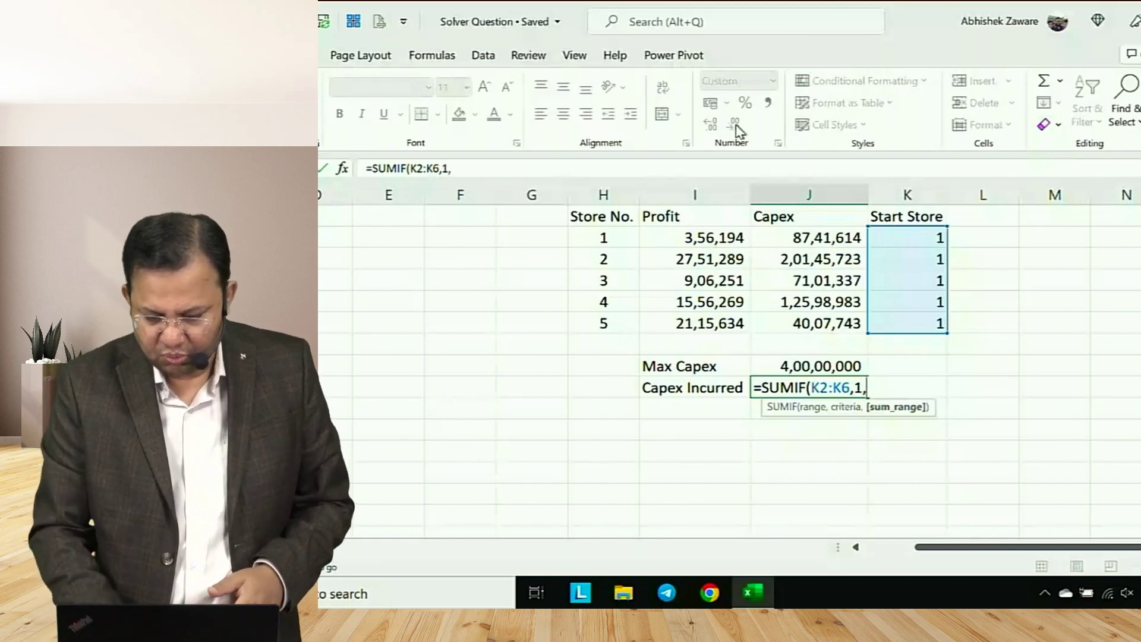
key(Left)
key(Up)
key(Up)
key(Up)
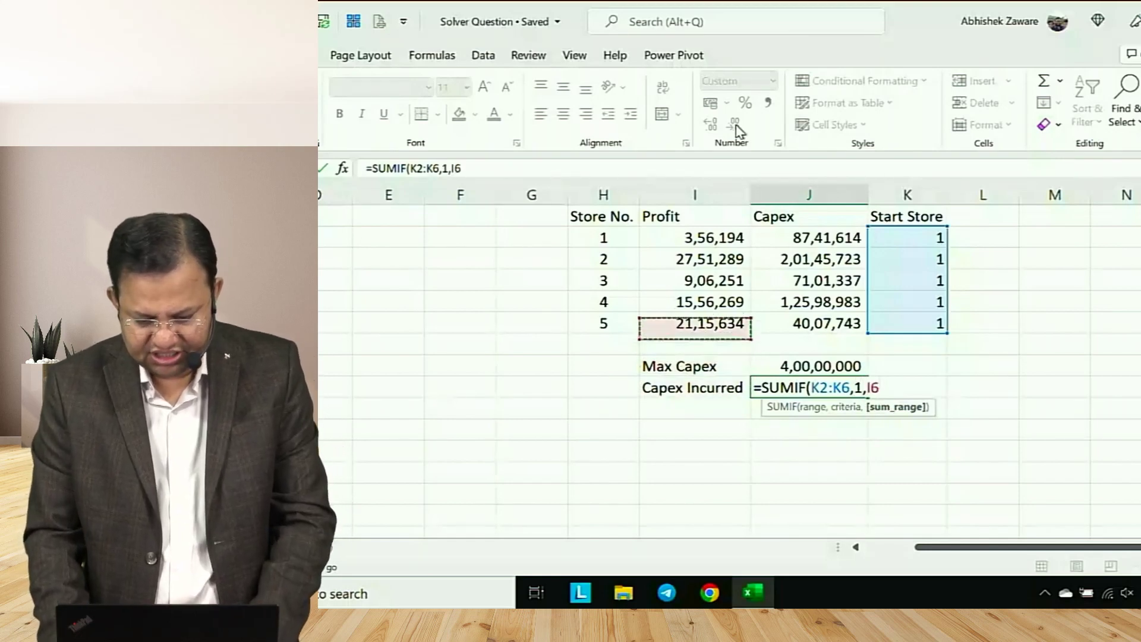
key(Right)
key(shift+Up)
key(shift+Up)
key(shift+Up)
key(shift+Up)
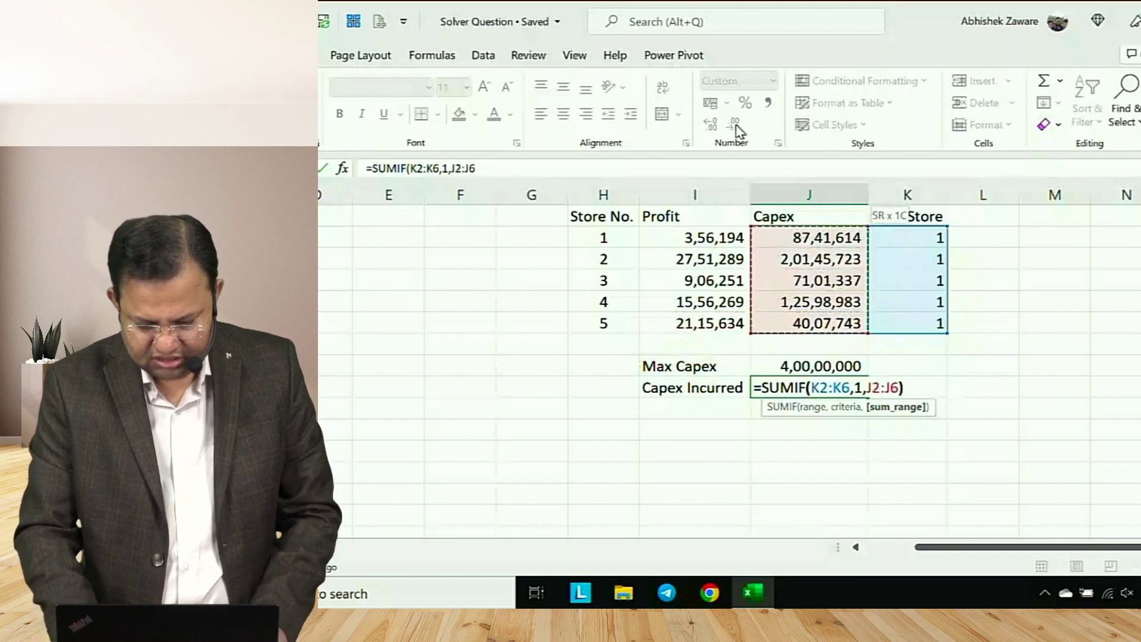
key(Return)
Set the Start Store value of store 2 to 0 to test the SUMIF-based Capex Incurred formula
key(Up)
key(Up)
key(Up)
key(Up)
key(Up)
key(Up)
key(Up)
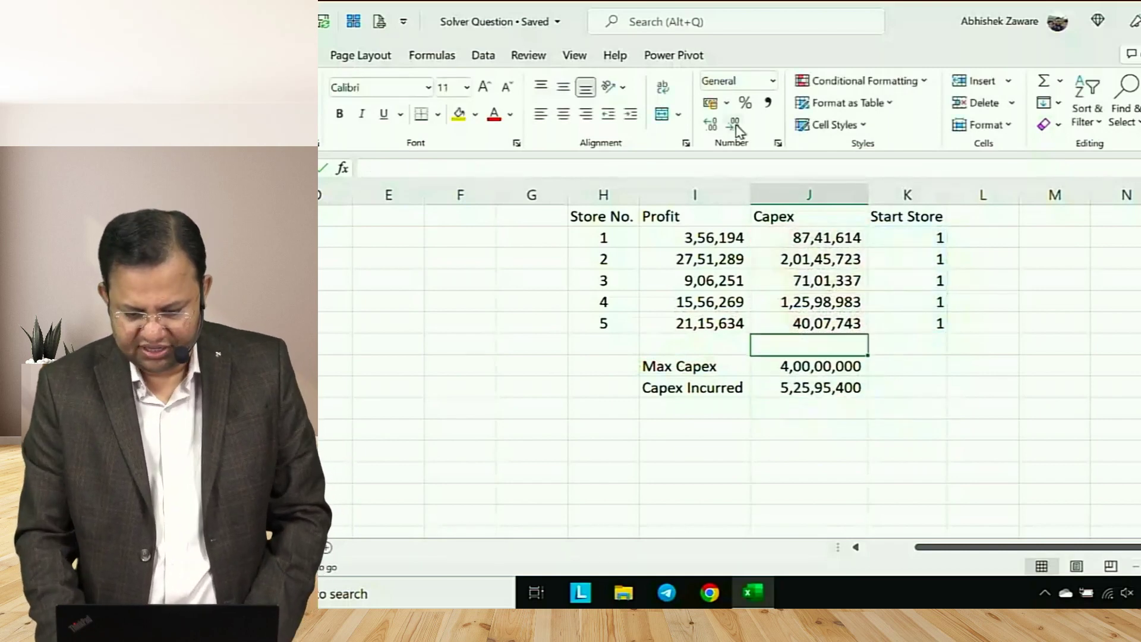
key(Right)
text(0)
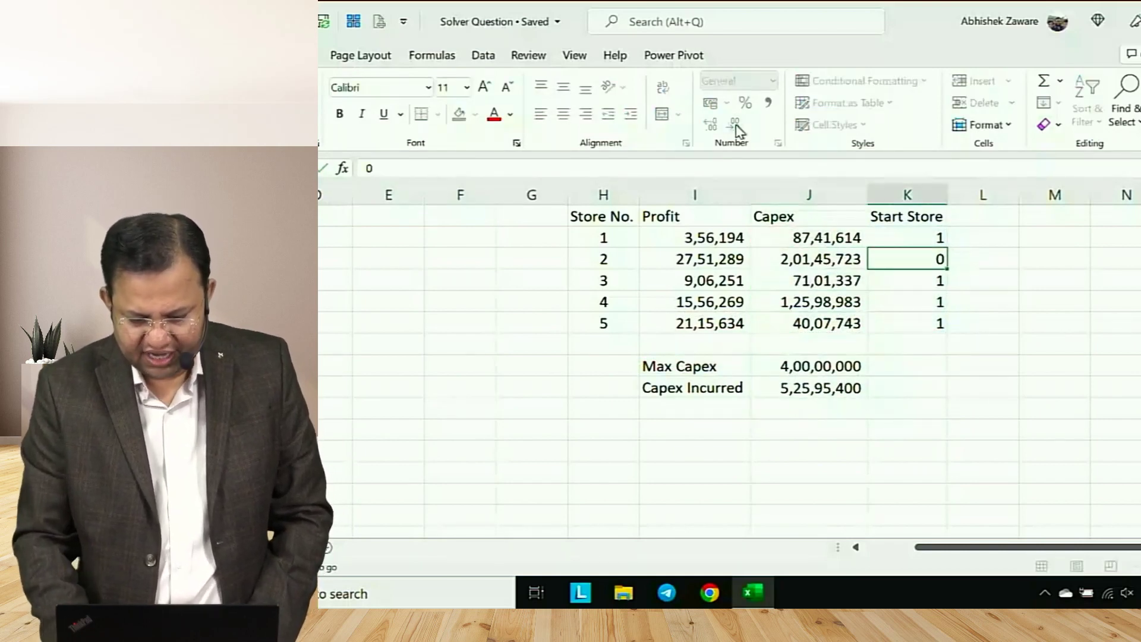
key(Return)
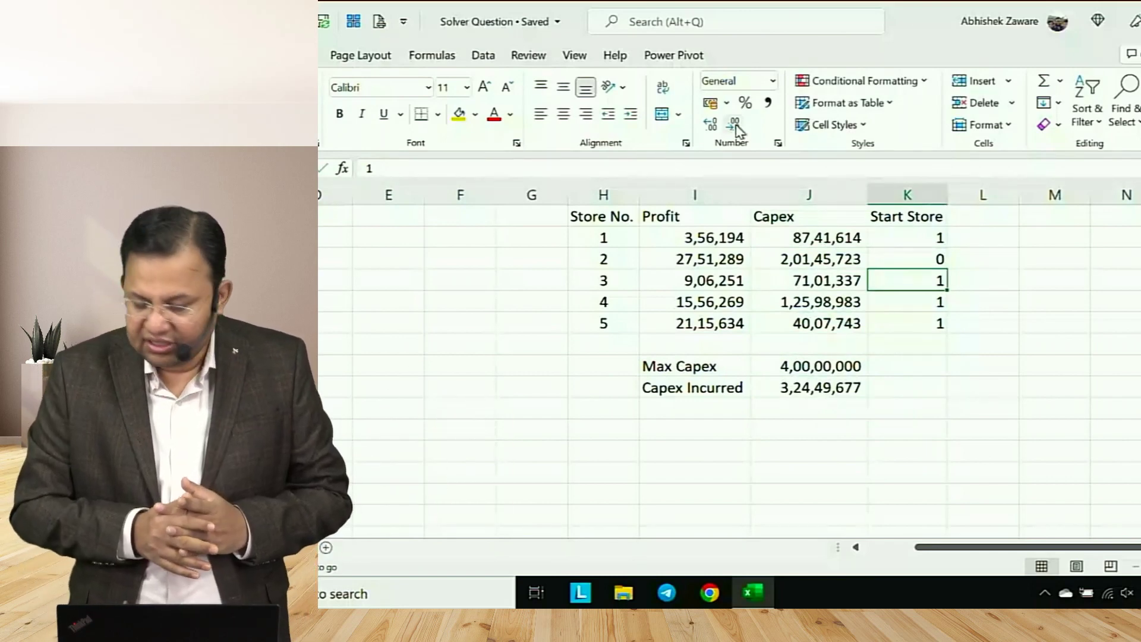
key(Up)
key(Up)
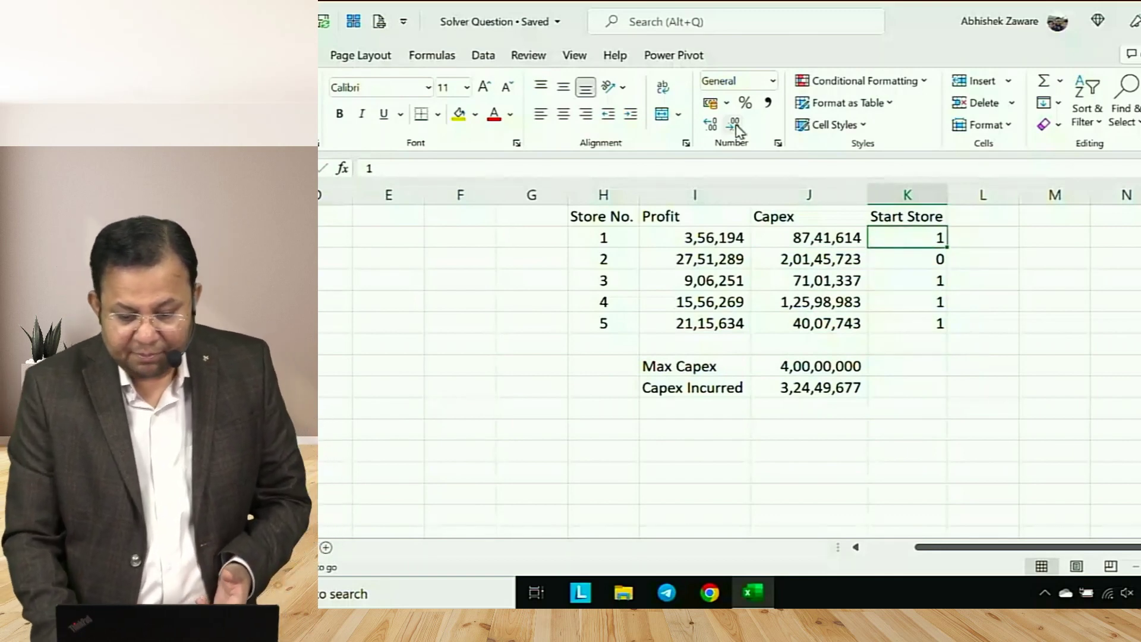
Add the label Profit in cell I10, directly below Capex Incurred
key(Down)
key(Down)
key(Down)
key(Down)
key(Down)
key(Down)
key(Down)
key(Down)
key(Left)
key(Left)
key(Left)
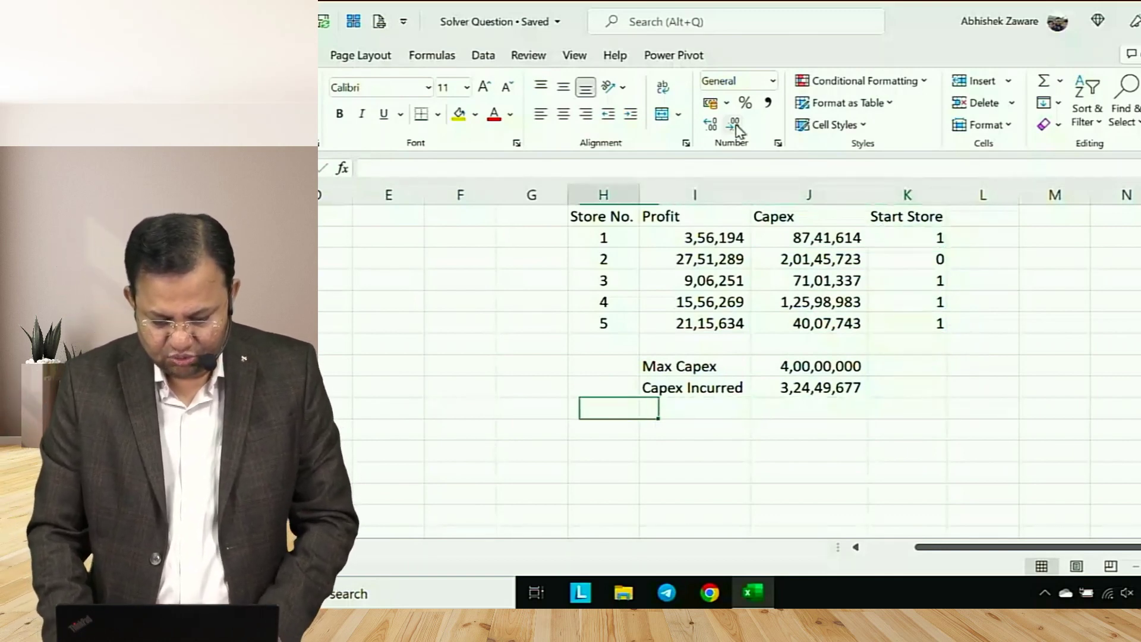
key(Right)
key(Up)
key(Down)
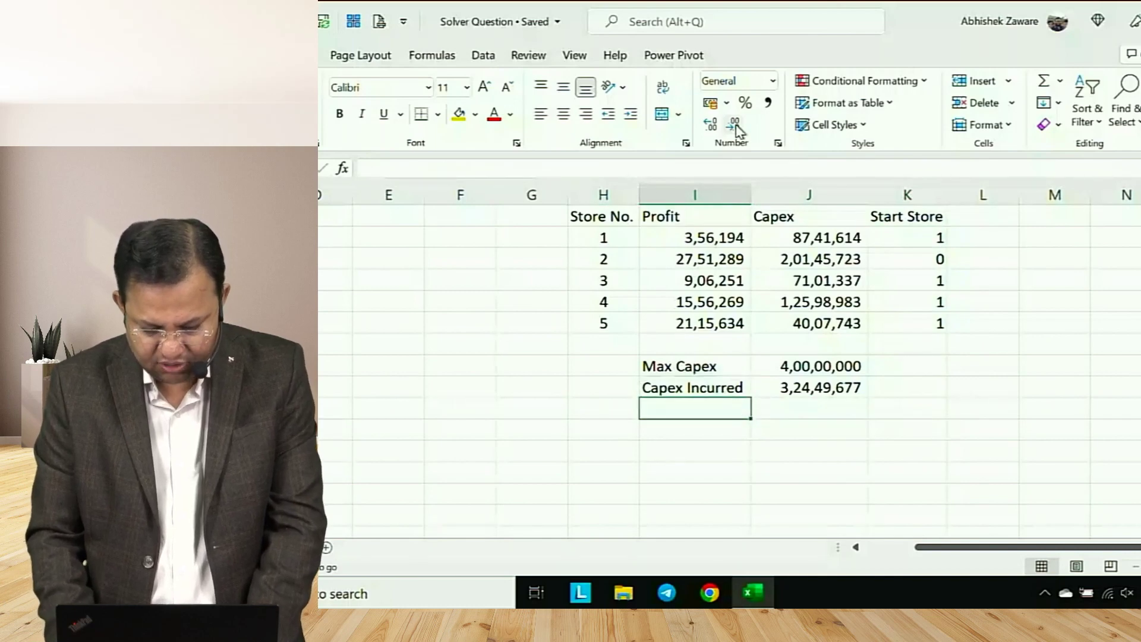
text(Profit)
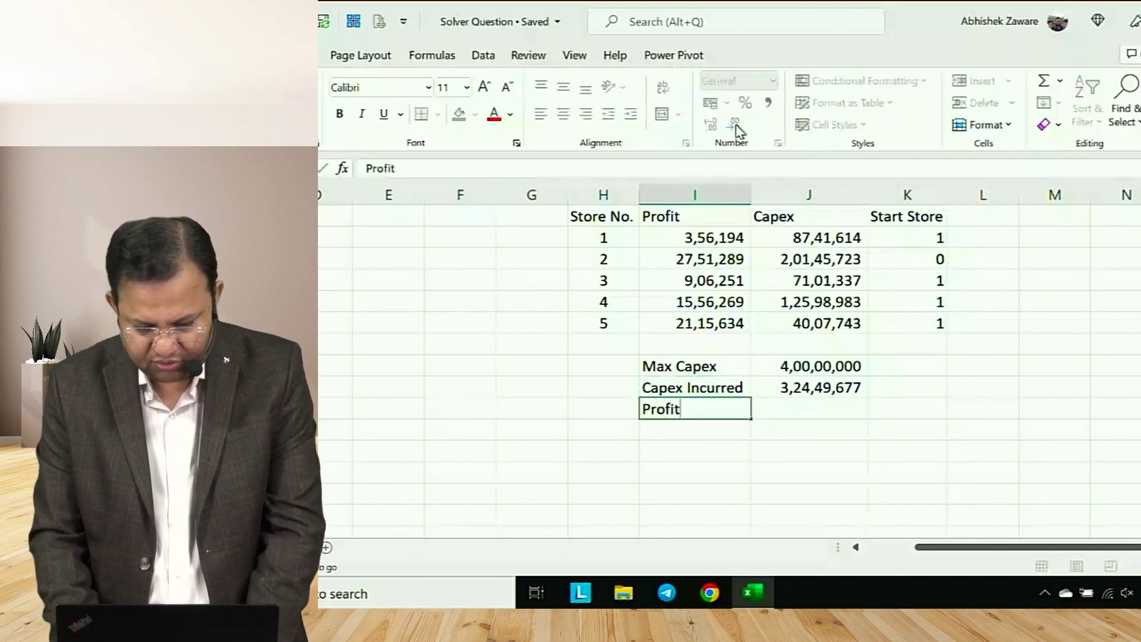
key(Tab)
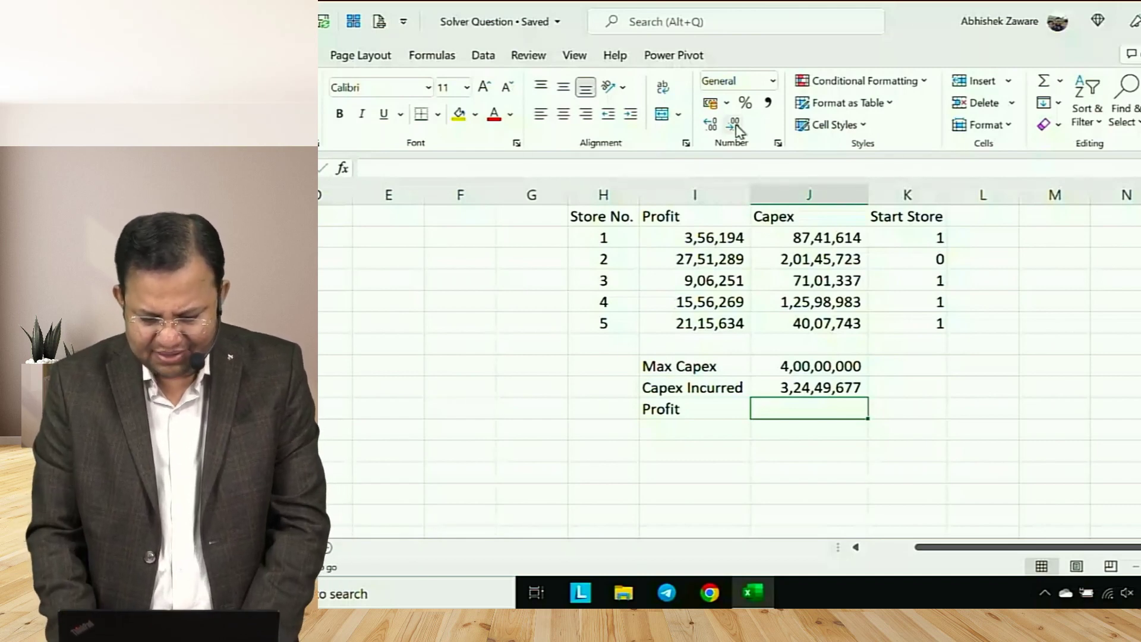
Begin a SUMPRODUCT formula in J10 beside the Profit label, with the store profits I2:I6 as the first array
key(Up)
key(Up)
key(Up)
key(Up)
key(Up)
key(Left)
key(Down)
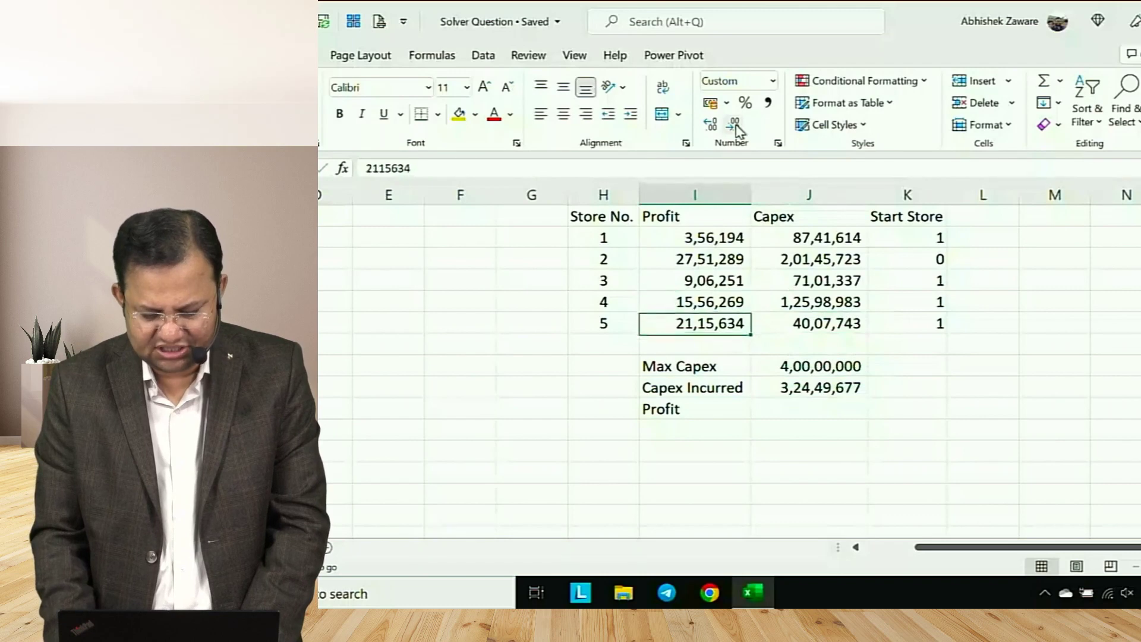
key(Down)
key(Down)
key(Down)
key(Down)
key(Right)
text(=sum)
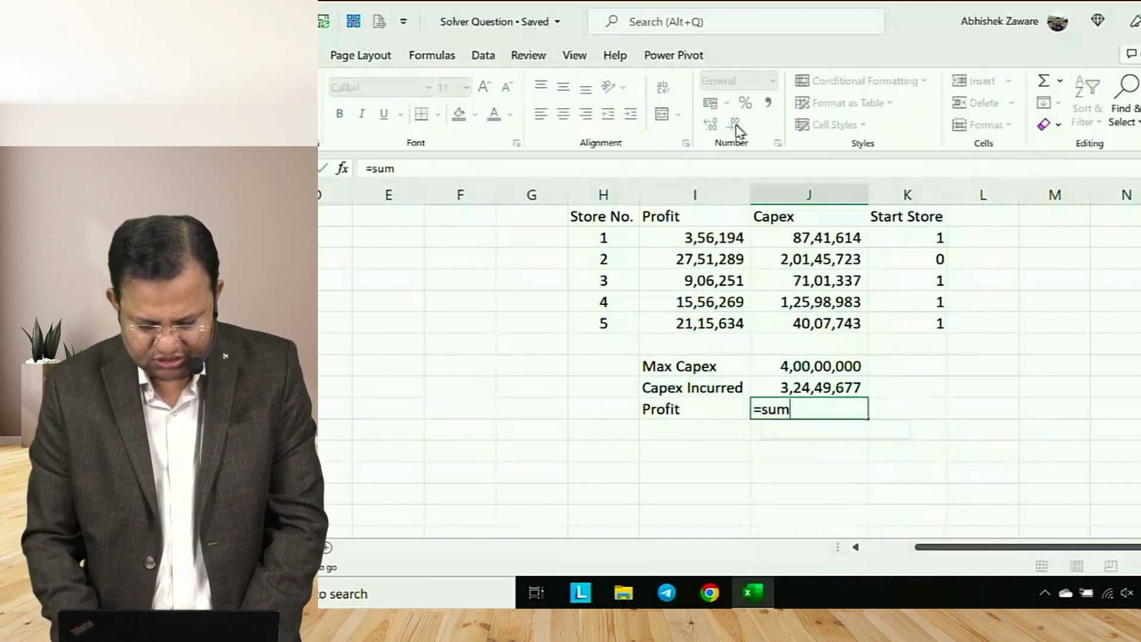
key(Tab)
key(BackSpace)
text(pr)
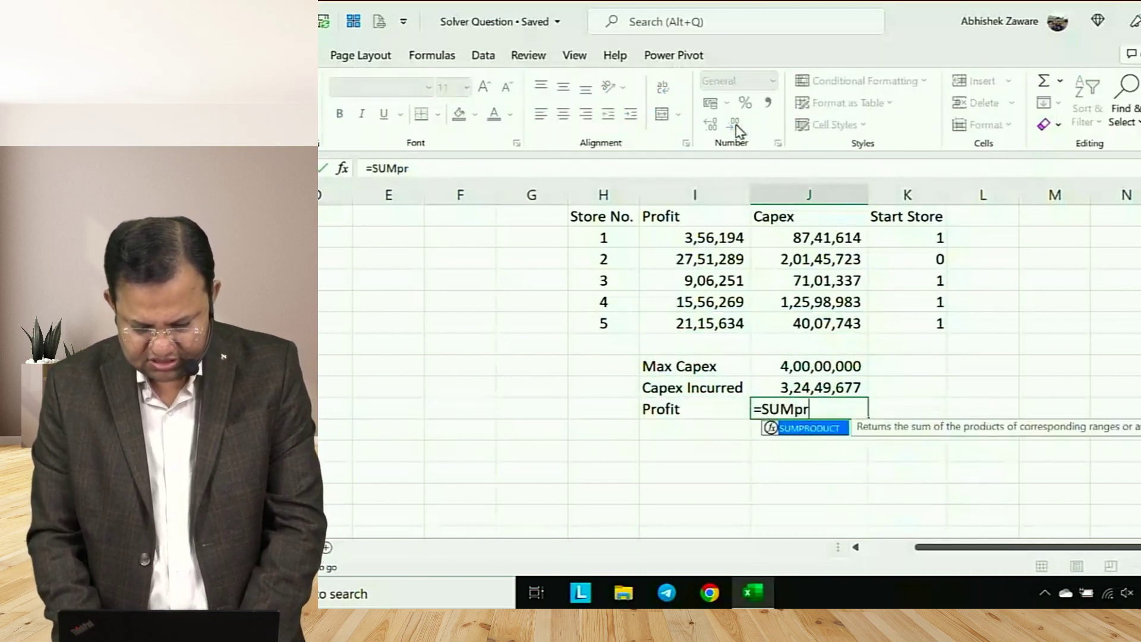
key(Tab)
key(Left)
key(Left)
key(Up)
key(Up)
key(Up)
key(Up)
key(Up)
key(Up)
key(Up)
key(Up)
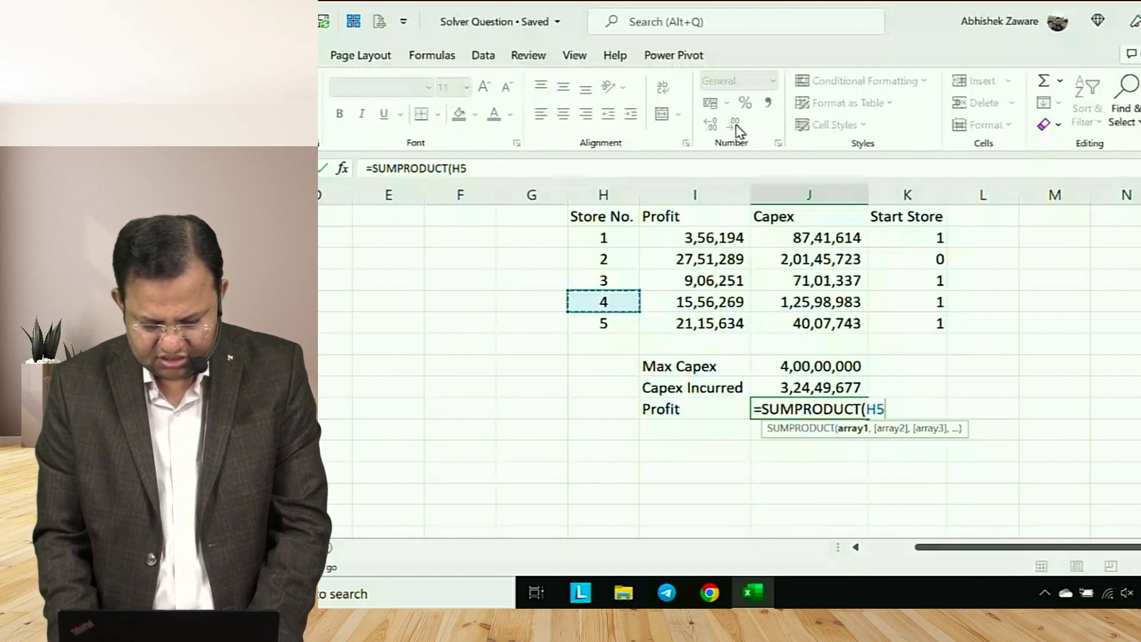
key(Right)
key(shift+Down)
key(shift+Down)
key(shift+Down)
key(shift+Down)
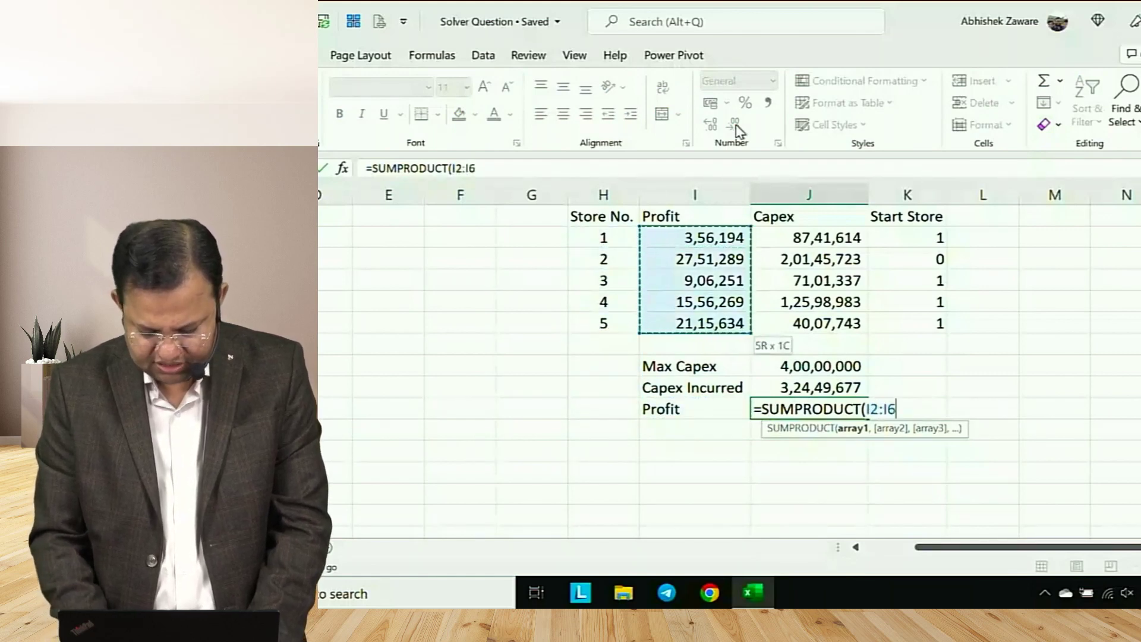
Complete the SUMPRODUCT formula with the Start Store values K2:K6 as the second array
text(,)
key(Up)
key(Up)
key(Up)
key(Up)
key(Up)
key(Up)
key(Up)
key(Up)
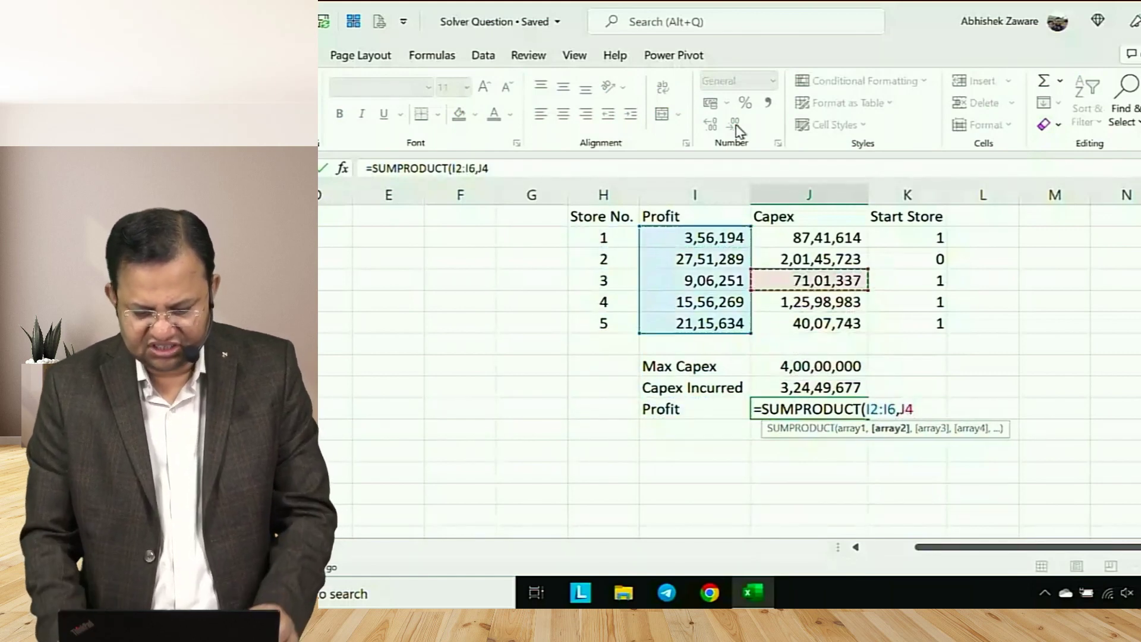
key(Right)
key(shift+Down)
key(shift+Down)
key(shift+Down)
key(shift+Down)
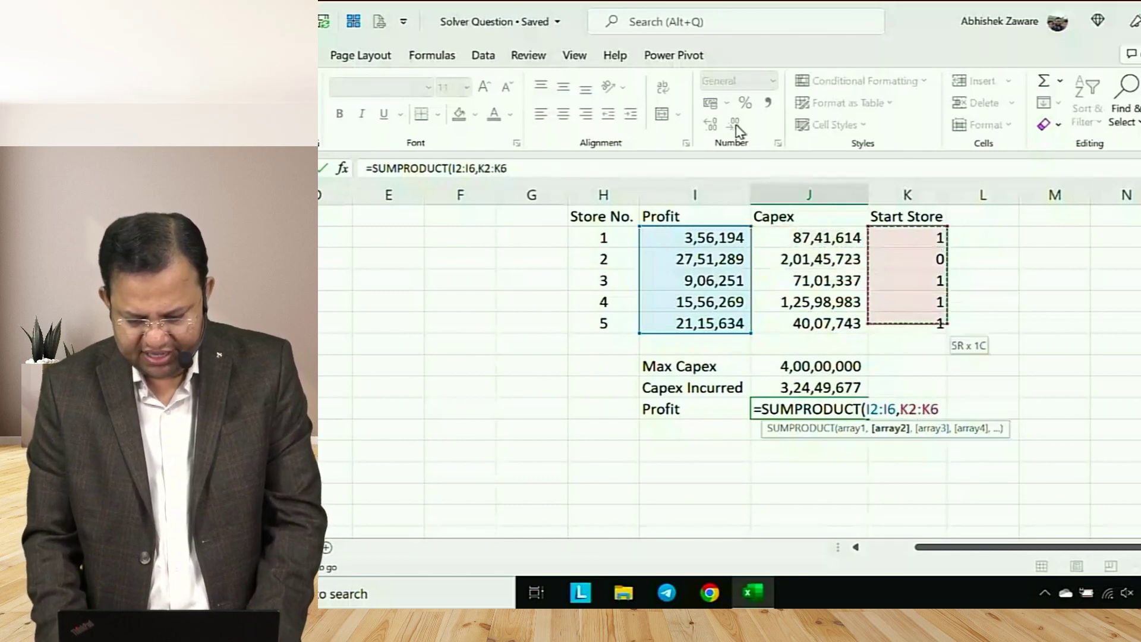
text())
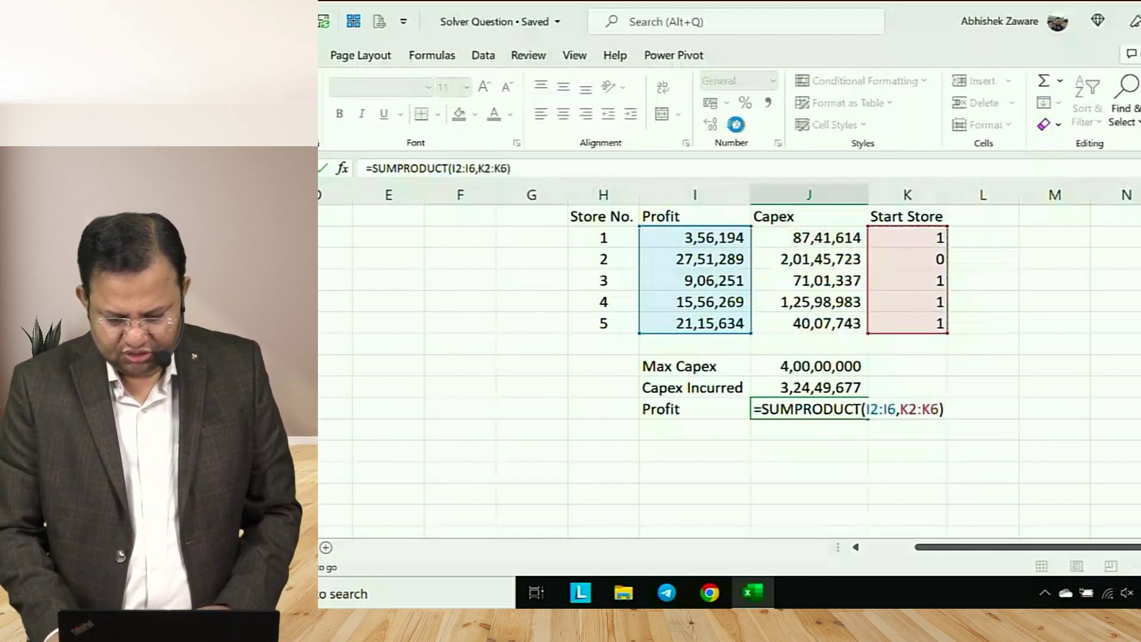
key(Return)
Format the total Profit in J10 with comma separators and no decimals
key(Up)
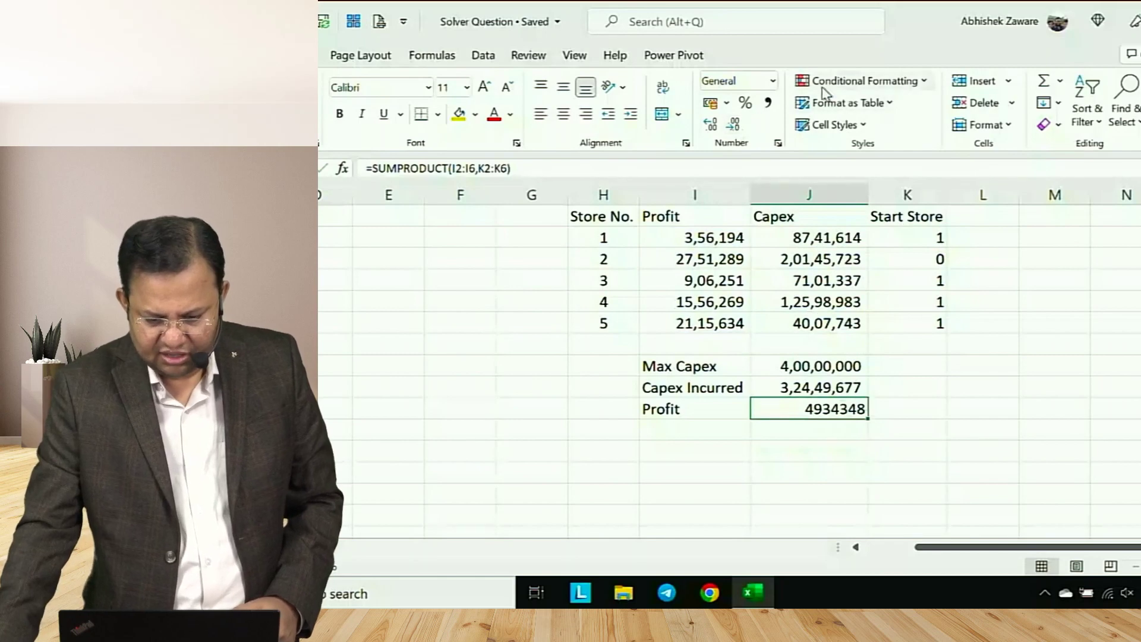
click(767, 107)
click(734, 124)
click(734, 125)
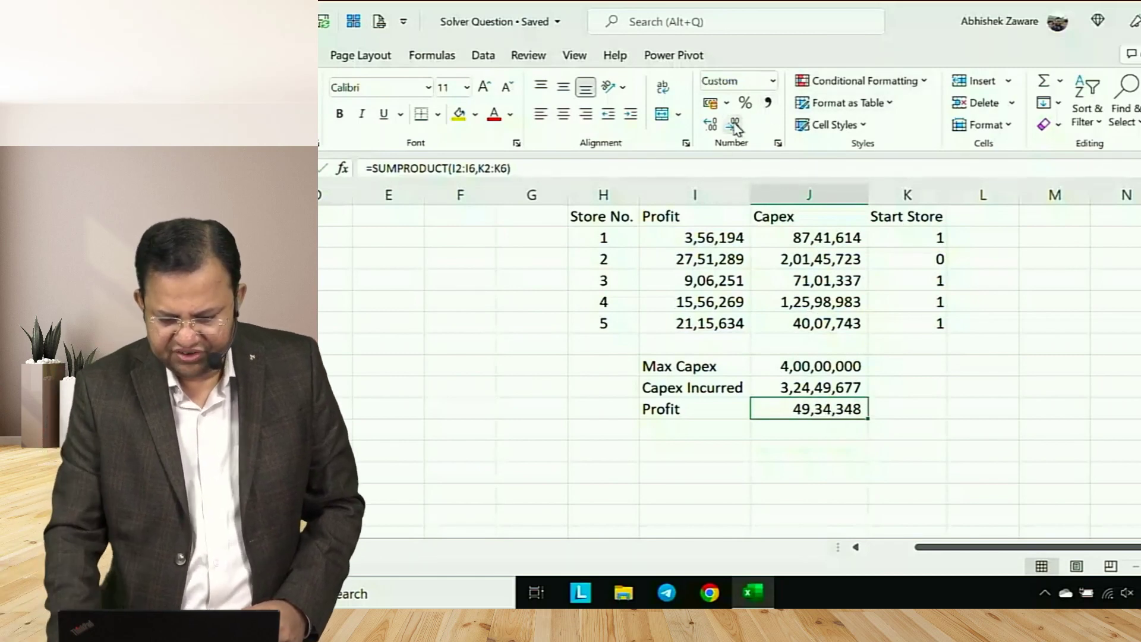
Review the individual store profits and Start Store values behind the total Profit formula in J10
key(Up)
key(Up)
key(Up)
key(Up)
key(Up)
key(Up)
key(Up)
key(Up)
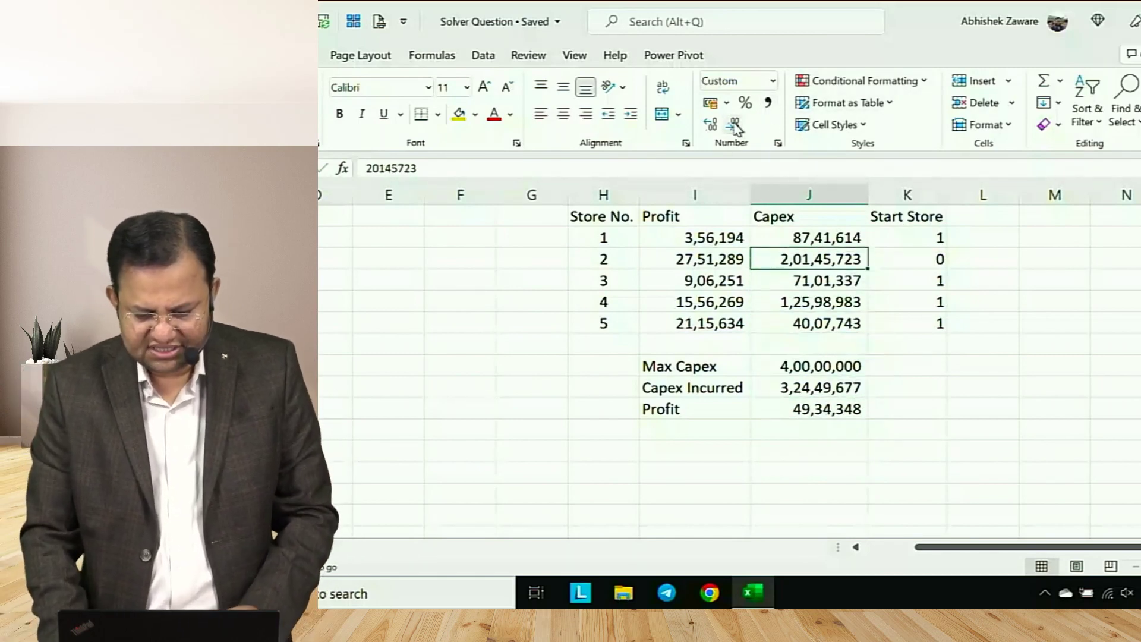
key(Left)
key(Down)
key(Down)
key(Down)
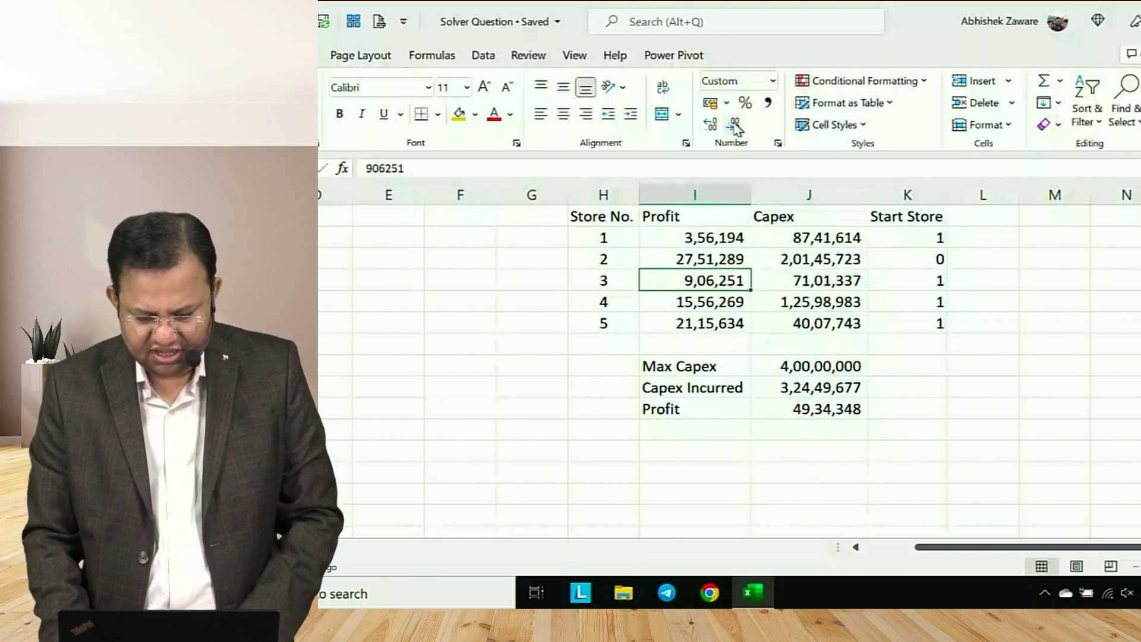
key(Down)
key(Down)
key(Down)
key(Down)
key(Down)
key(Right)
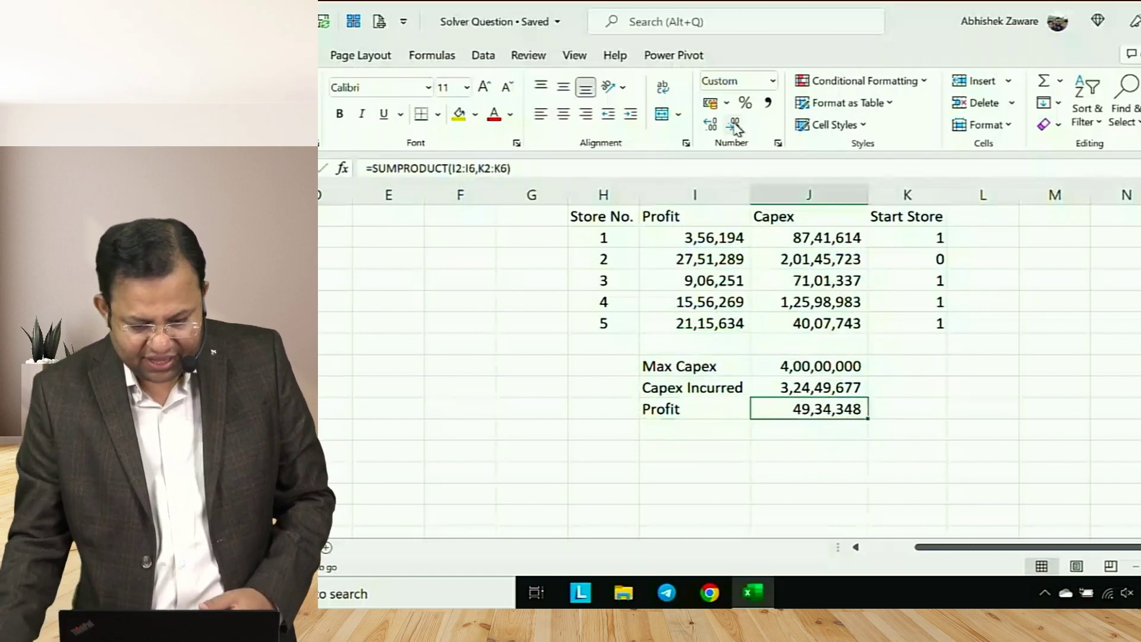
Fill the total Profit cell J10 with light green and the Capex Incurred cell J9 with yellow
click(475, 114)
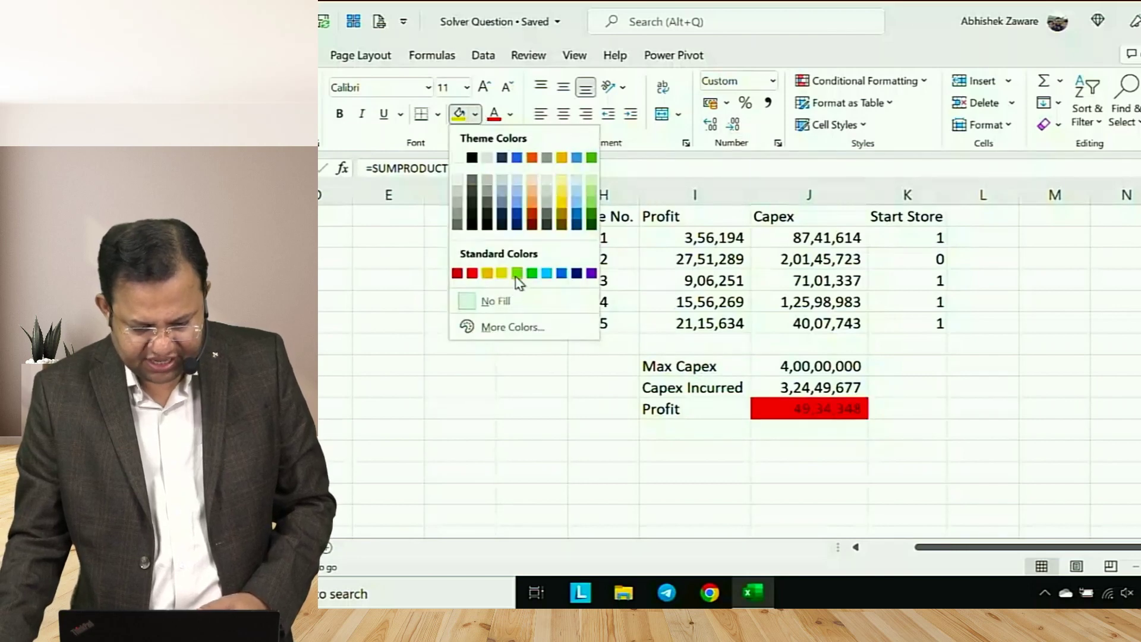
click(516, 273)
key(Up)
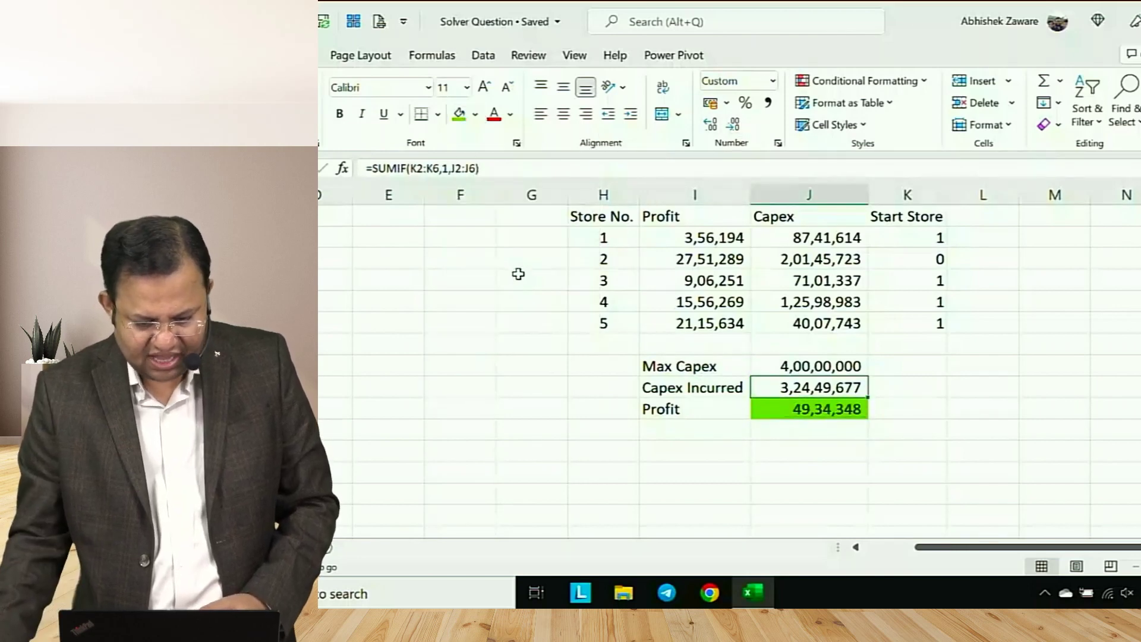
click(475, 114)
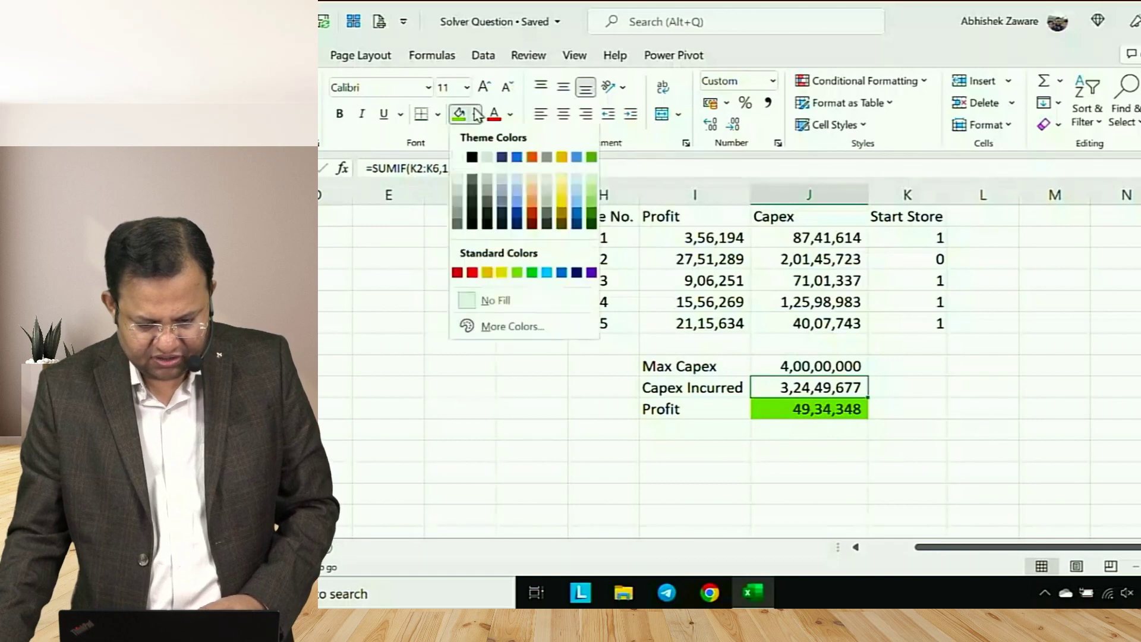
click(504, 273)
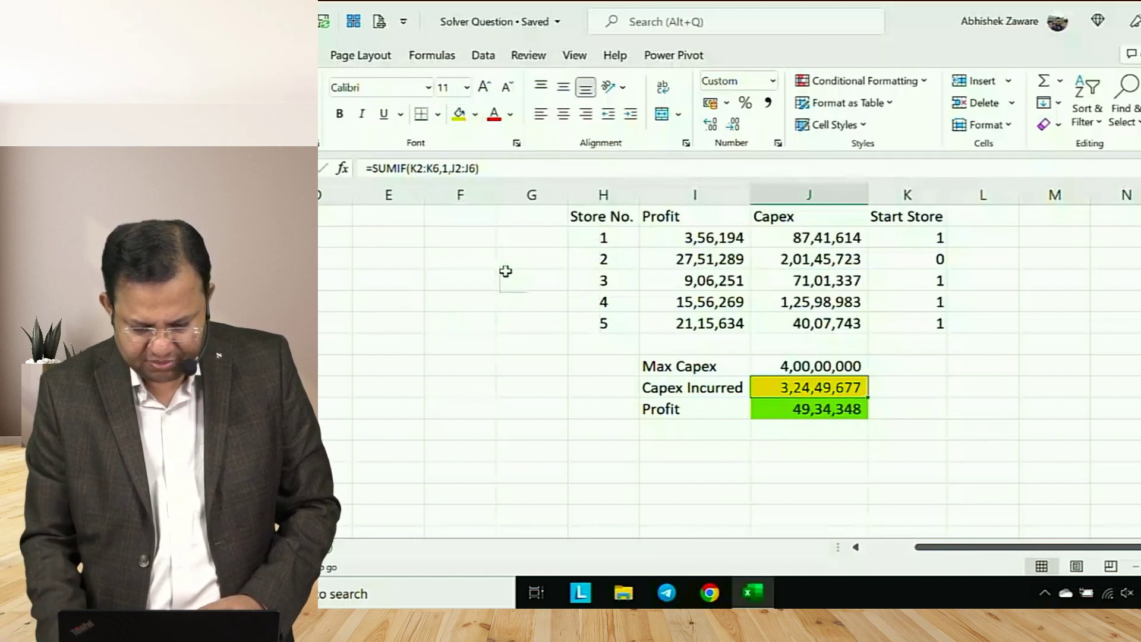
Open Solver with the total Profit cell J10 as the objective, and move its dialog higher
key(Up)
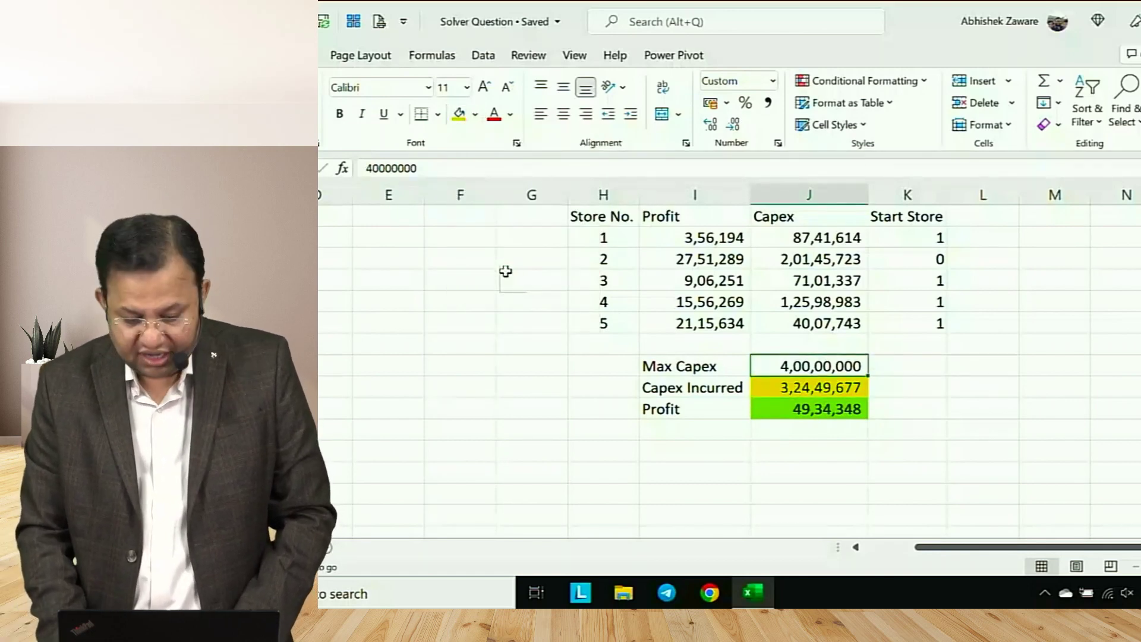
key(Down)
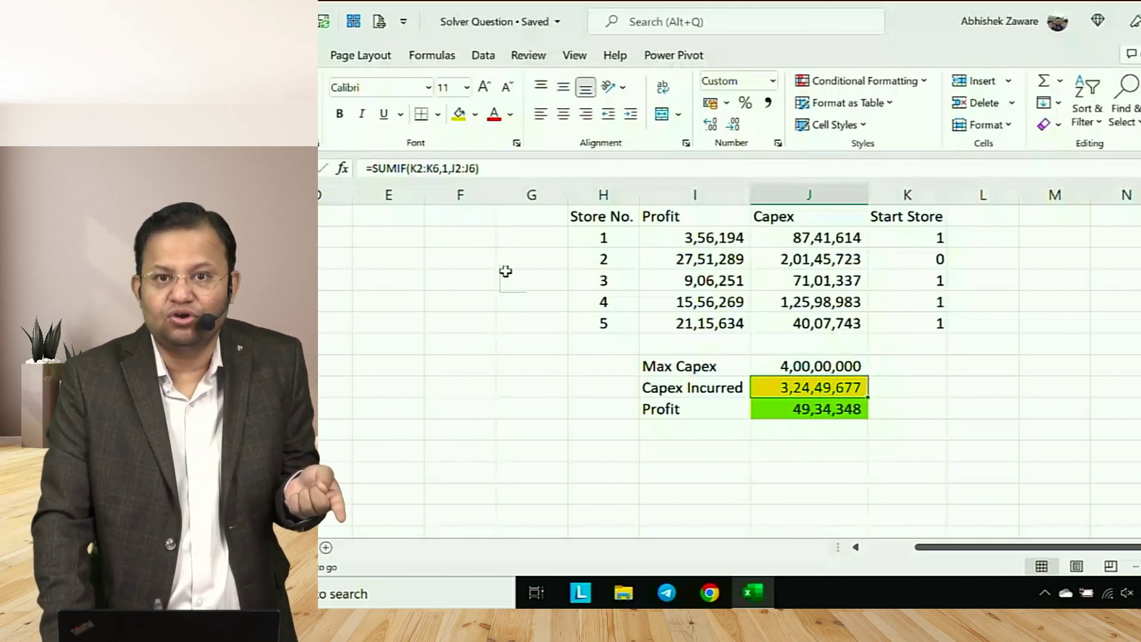
key(Down)
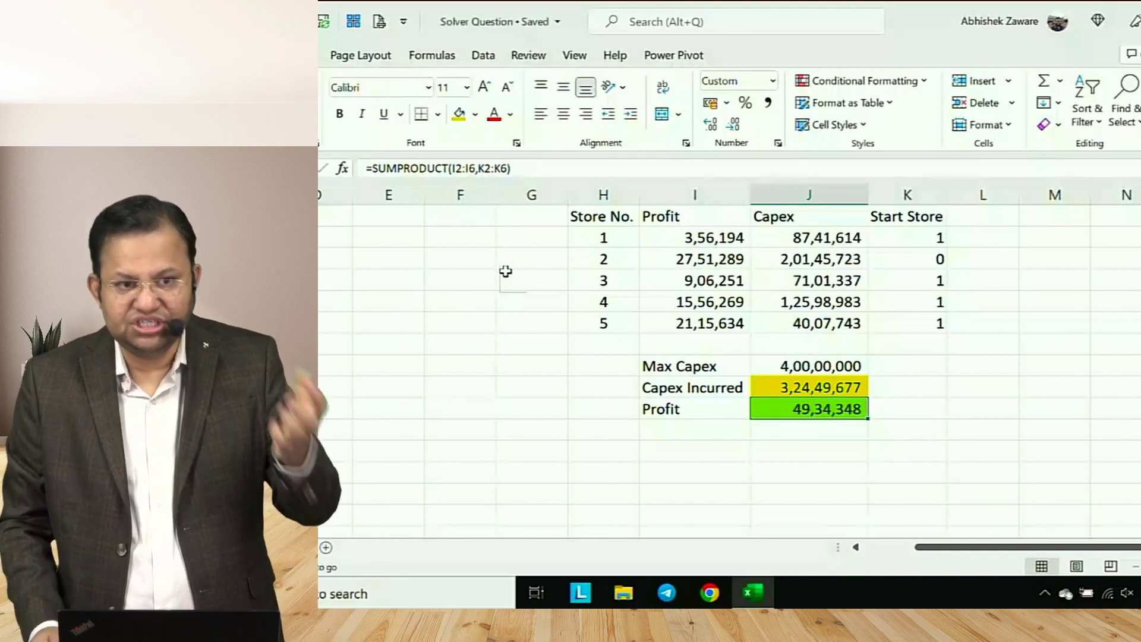
click(478, 56)
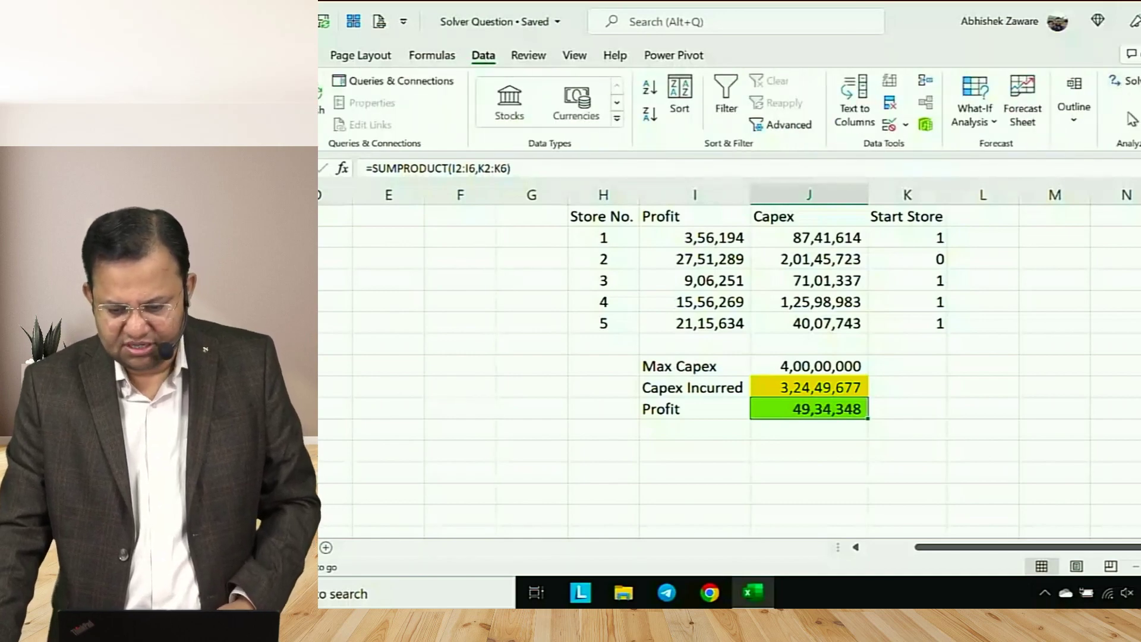
click(1126, 85)
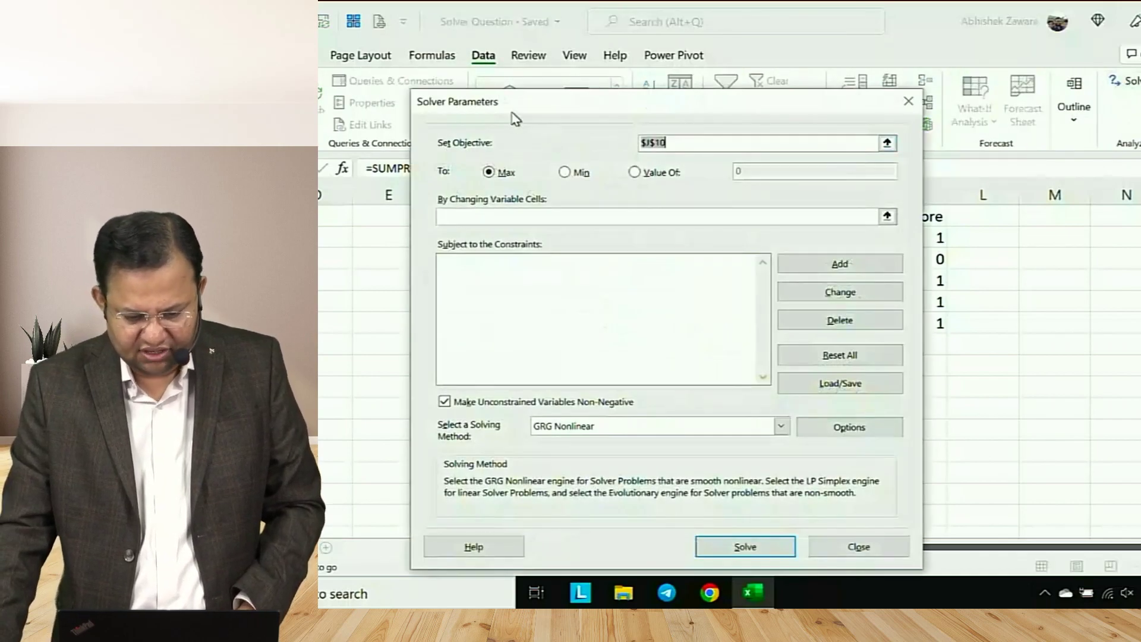
drag(509, 101, 649, 51)
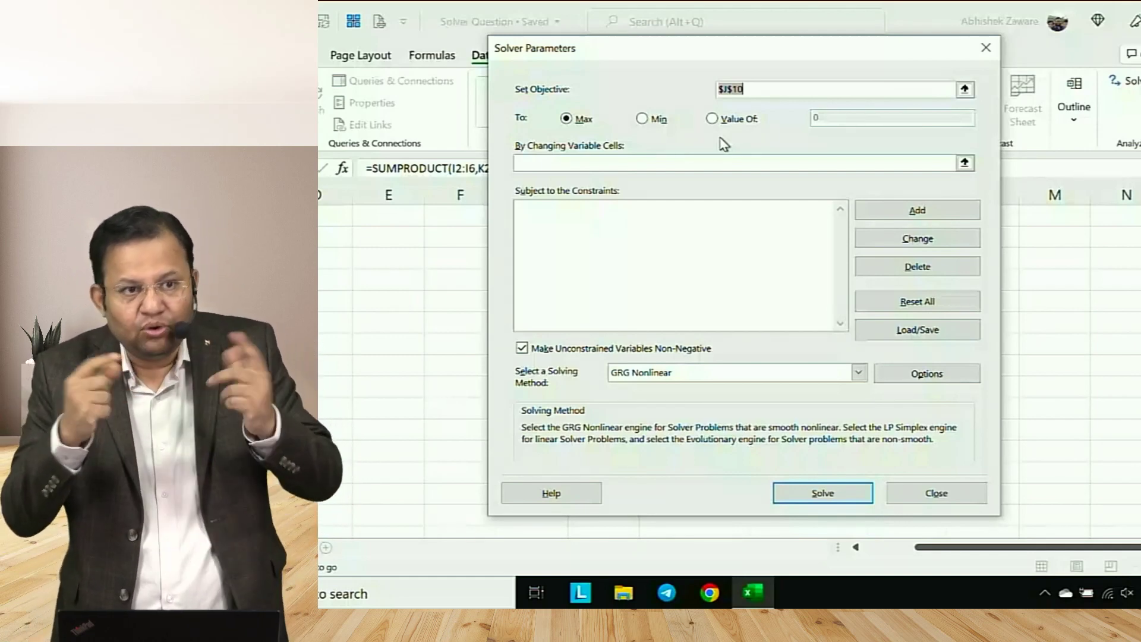
Set Solver's changing variable cells to the Start Store values K2:K6
click(965, 163)
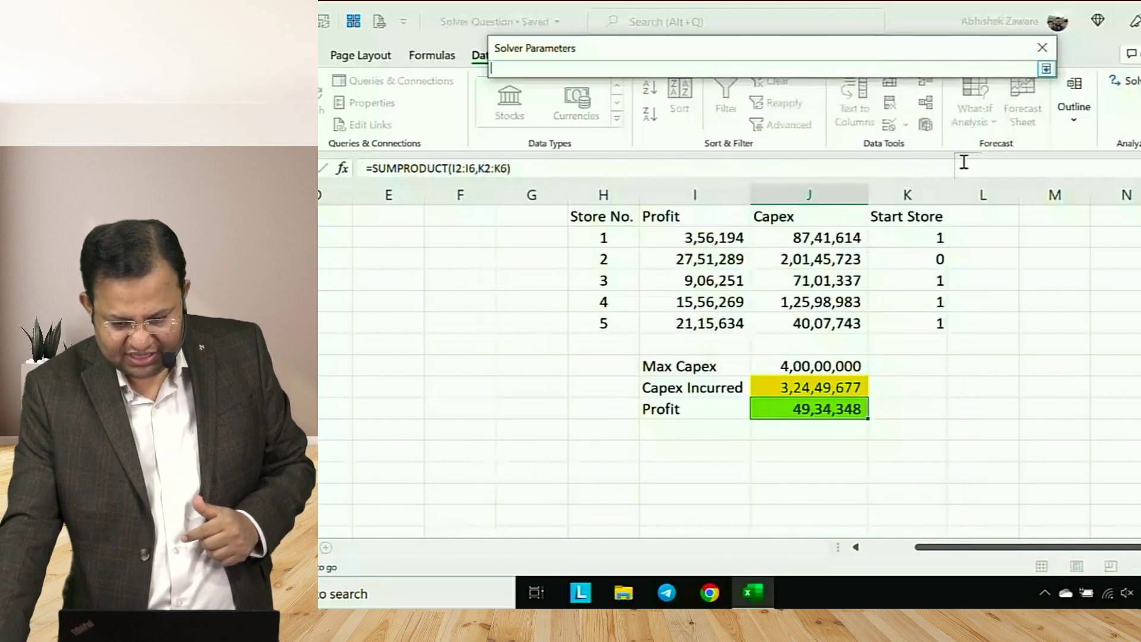
drag(919, 228, 918, 321)
click(1046, 69)
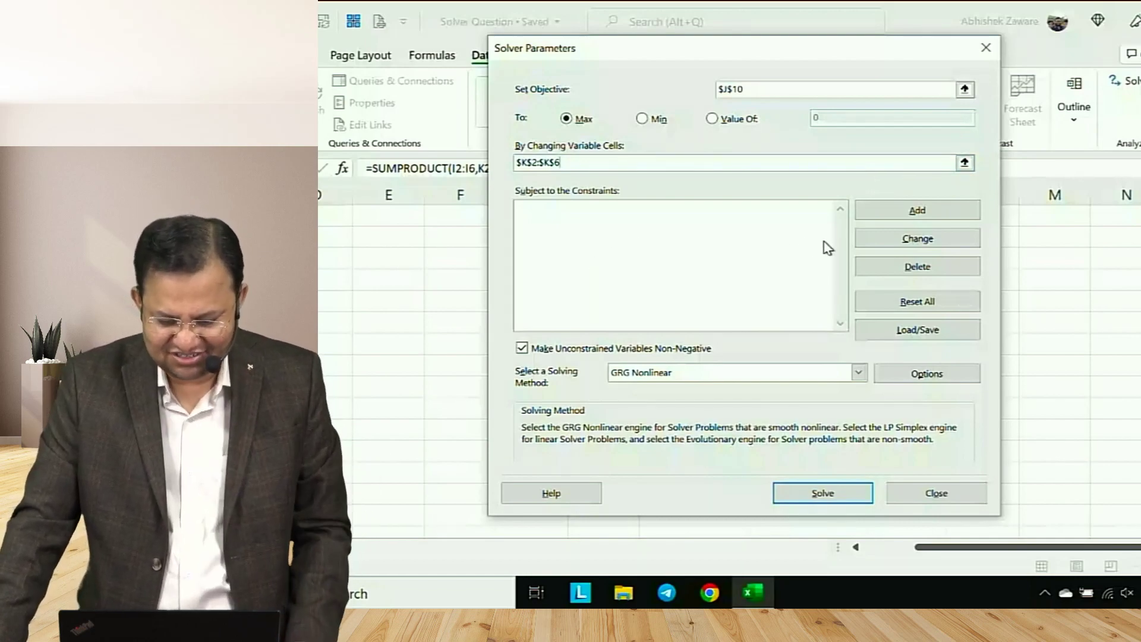
Add a Solver constraint that keeps the Capex Incurred cell J9 less than or equal to the Max Capex cell J8
click(915, 213)
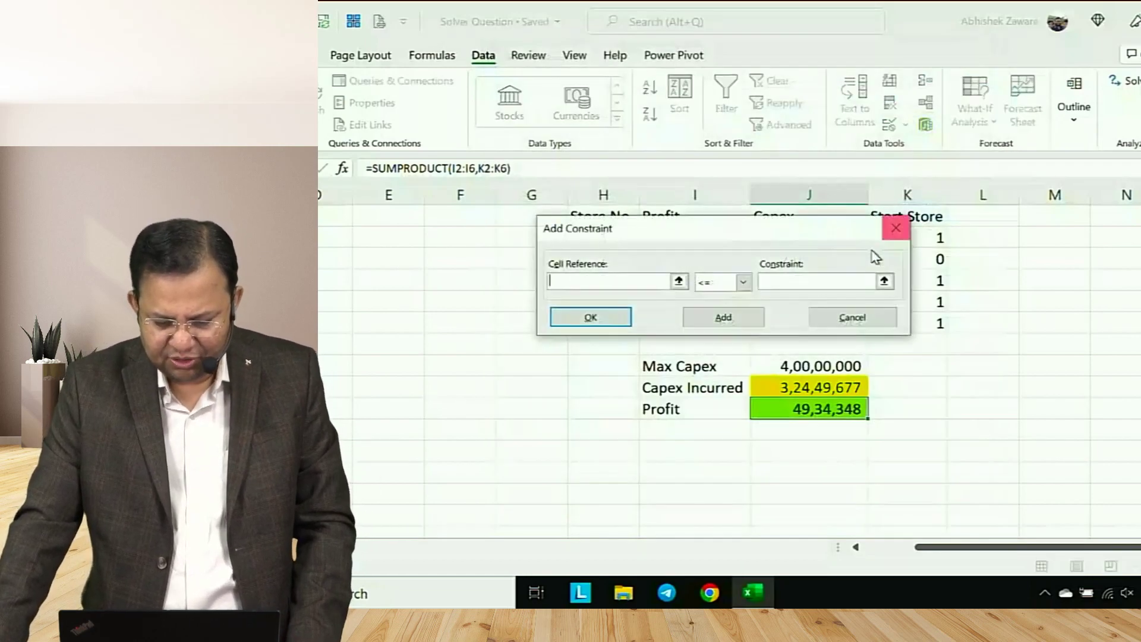
click(678, 281)
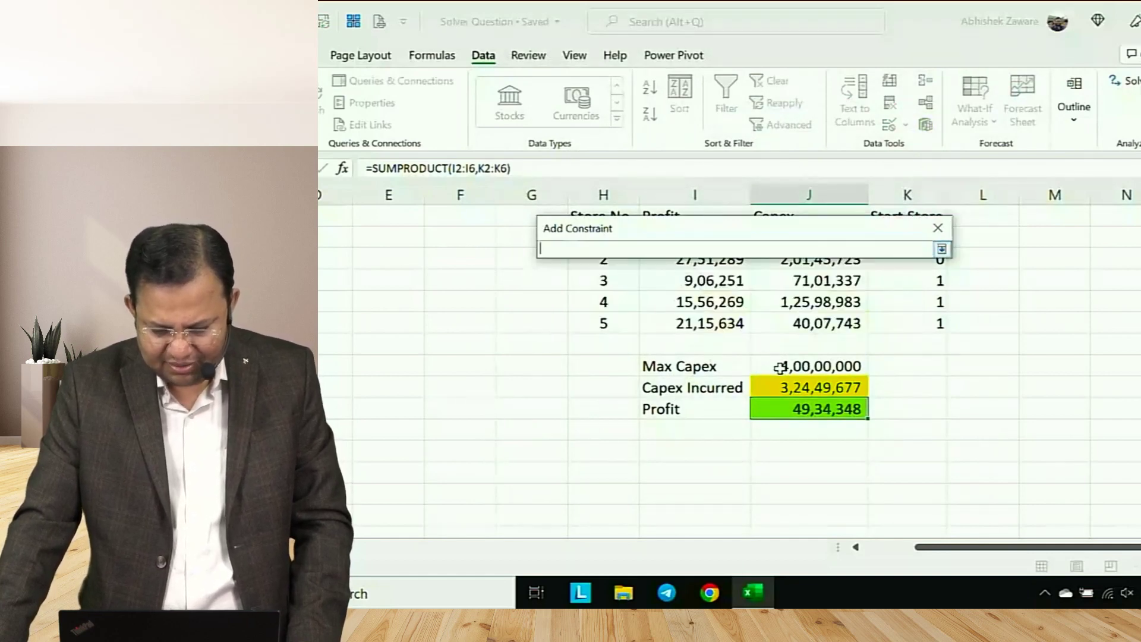
click(788, 385)
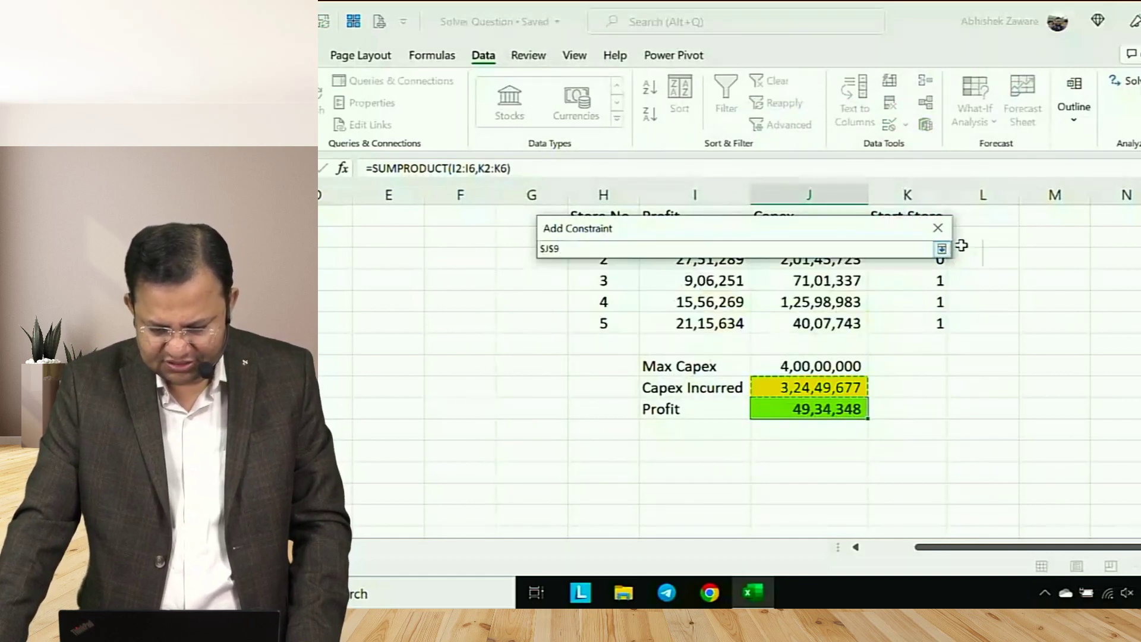
click(941, 249)
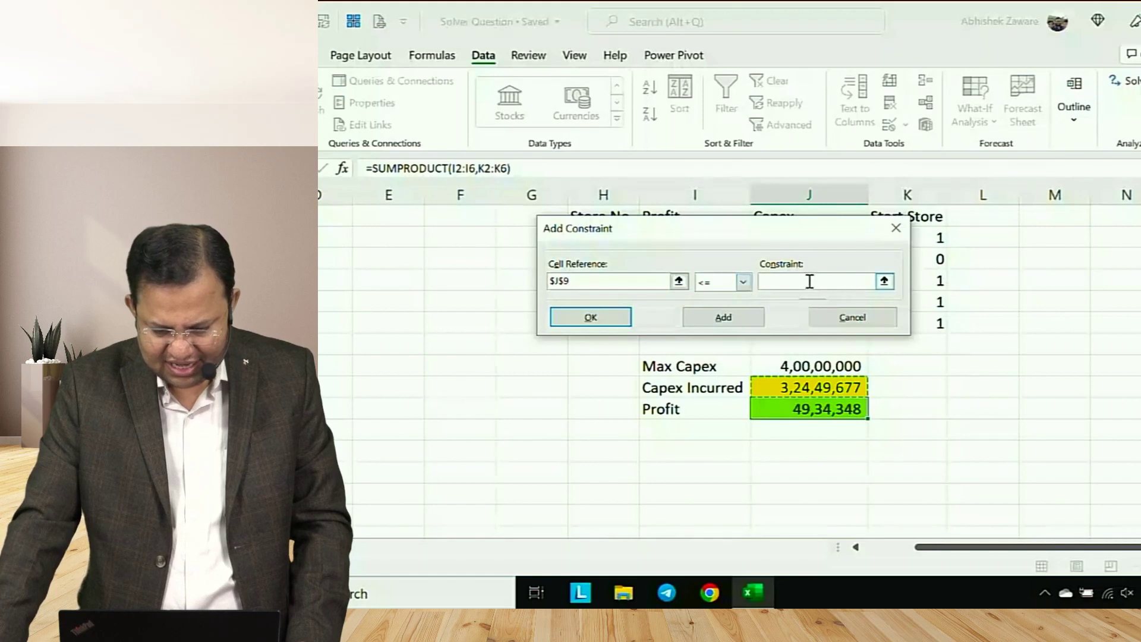
click(884, 281)
click(838, 356)
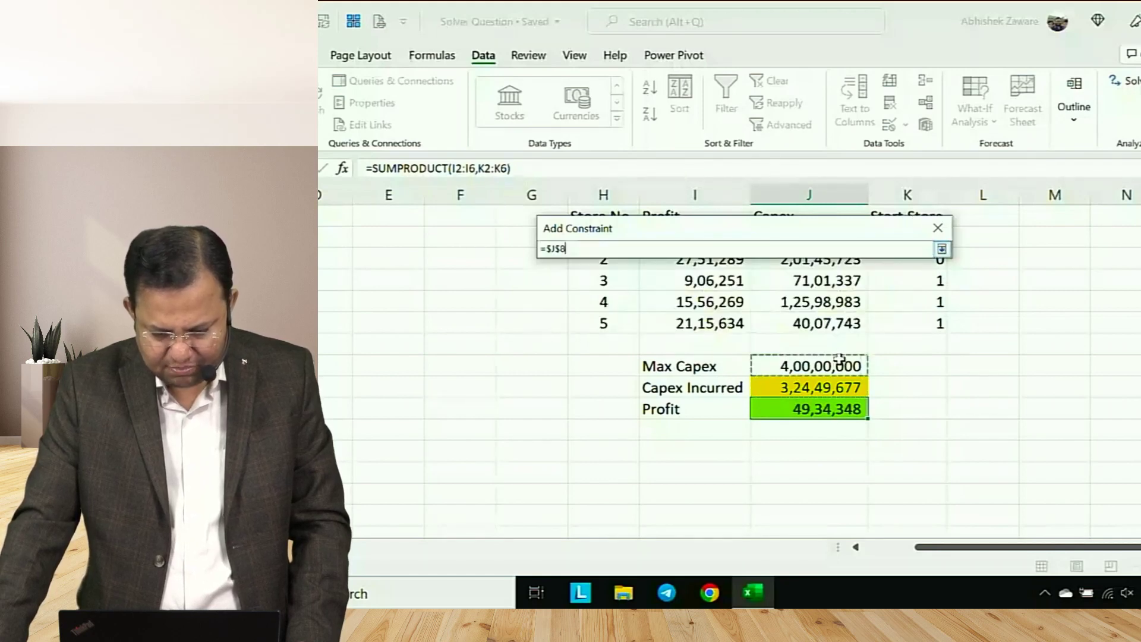
click(942, 249)
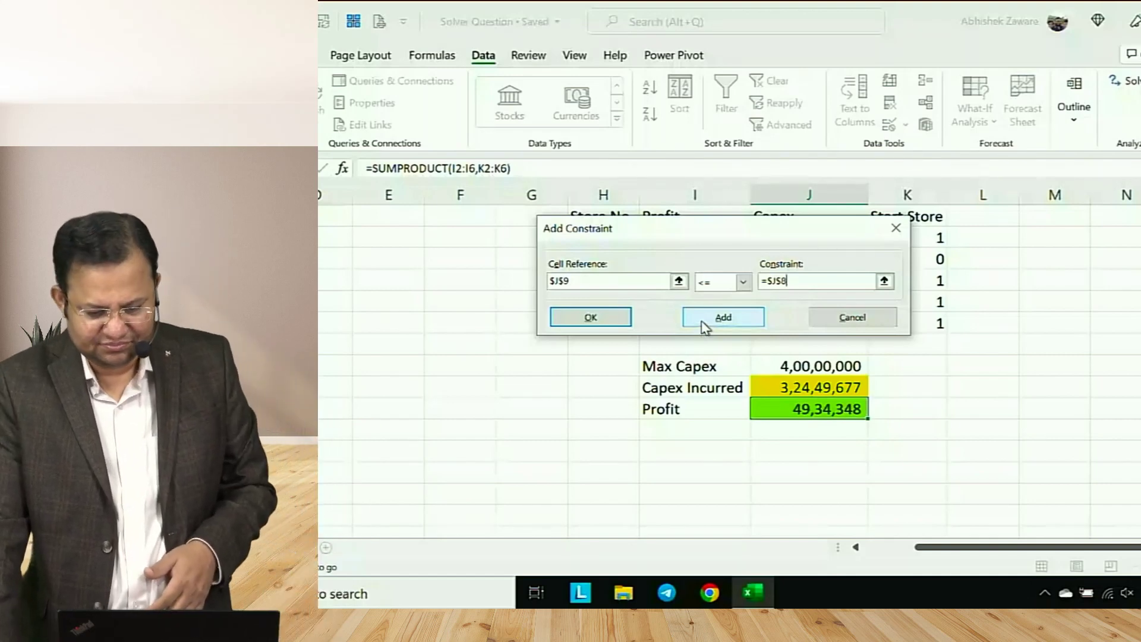
click(699, 325)
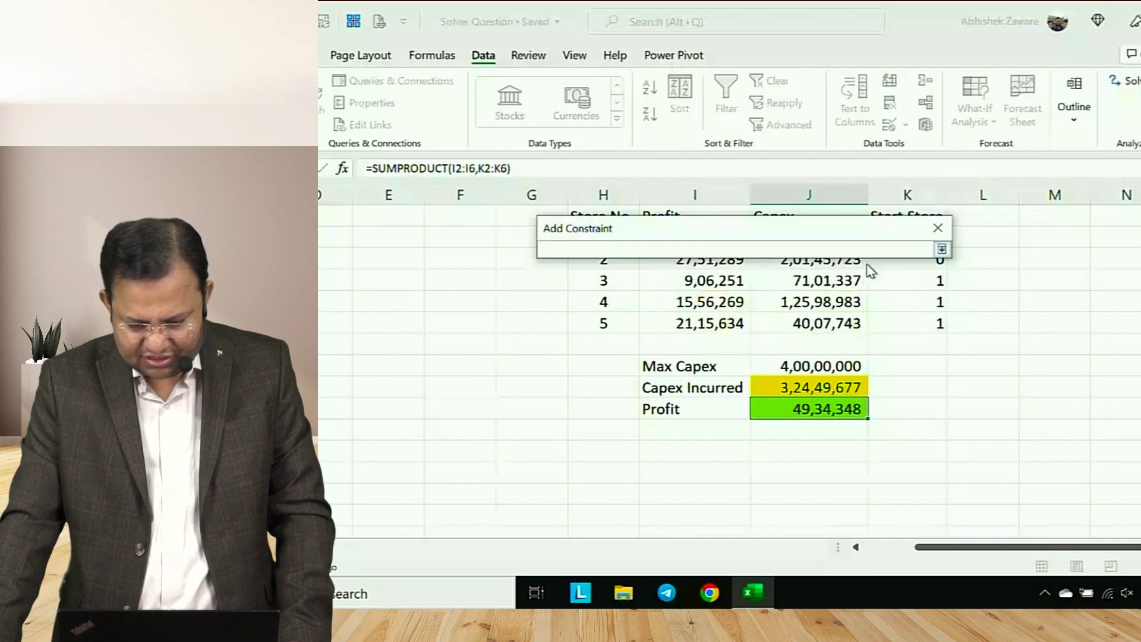
Add a binary constraint on the Start Store values K2:K6 and return to the Solver parameters
drag(789, 229, 564, 210)
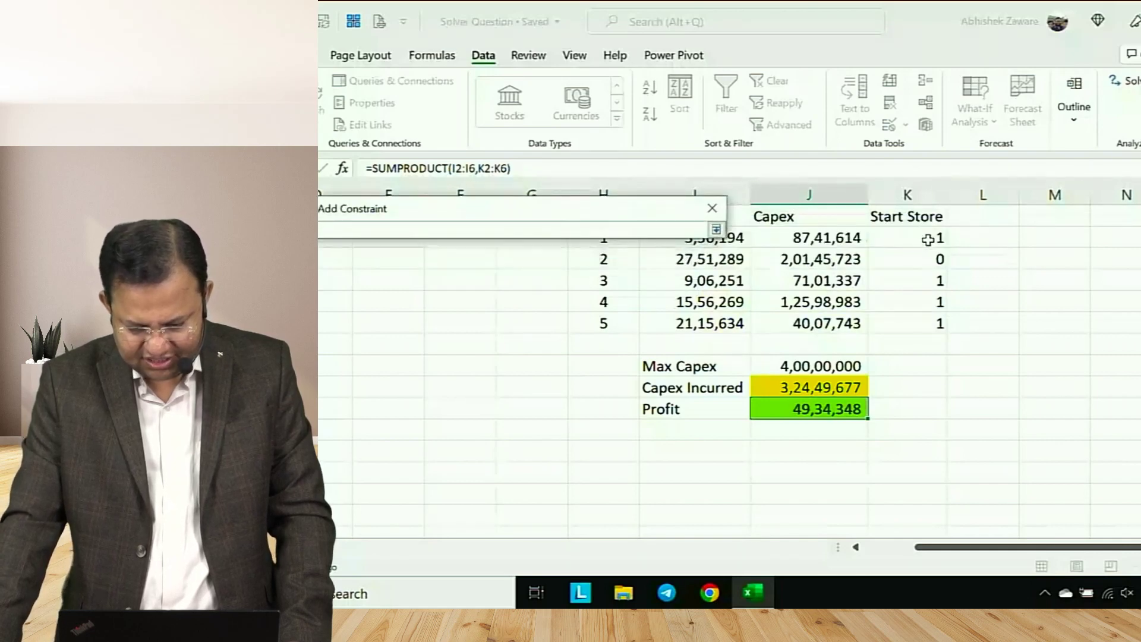
drag(938, 238, 939, 325)
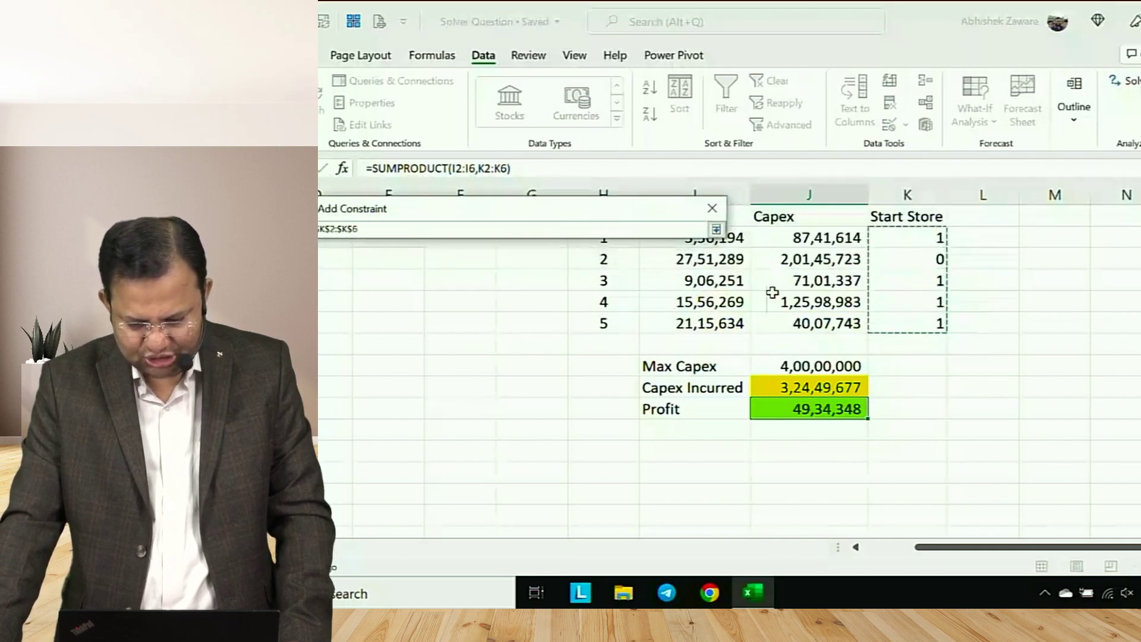
click(716, 229)
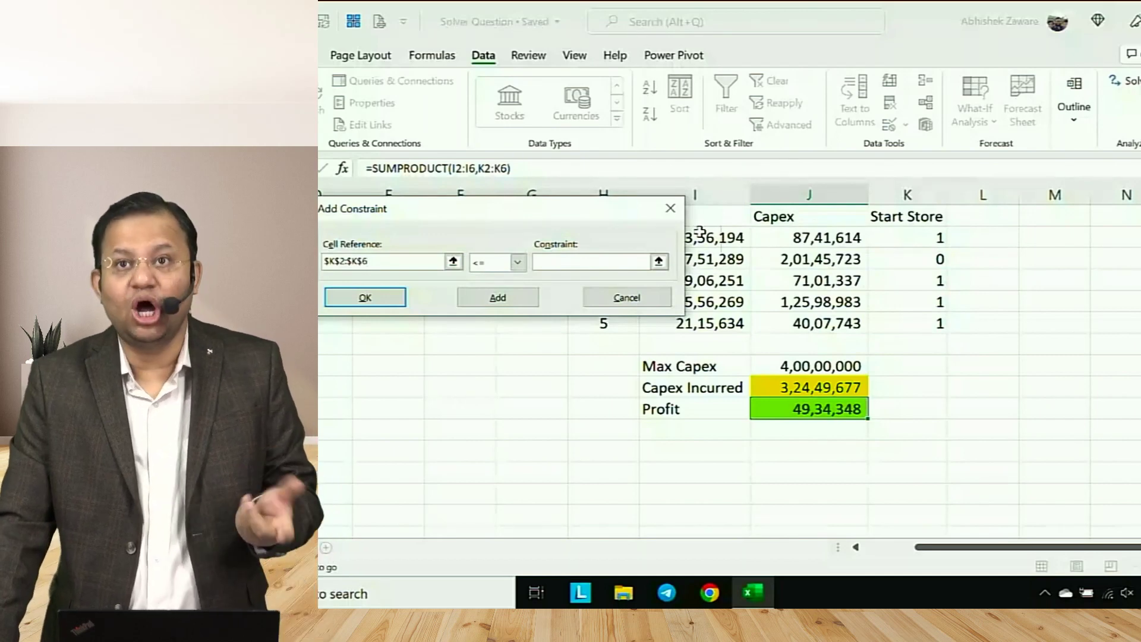
click(517, 262)
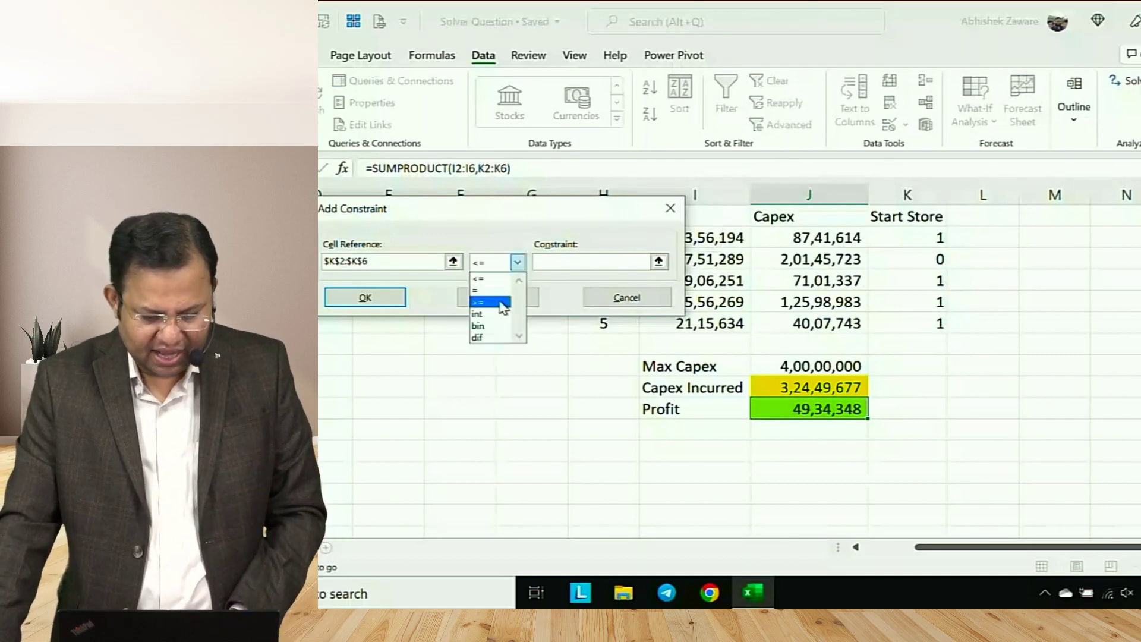
click(499, 327)
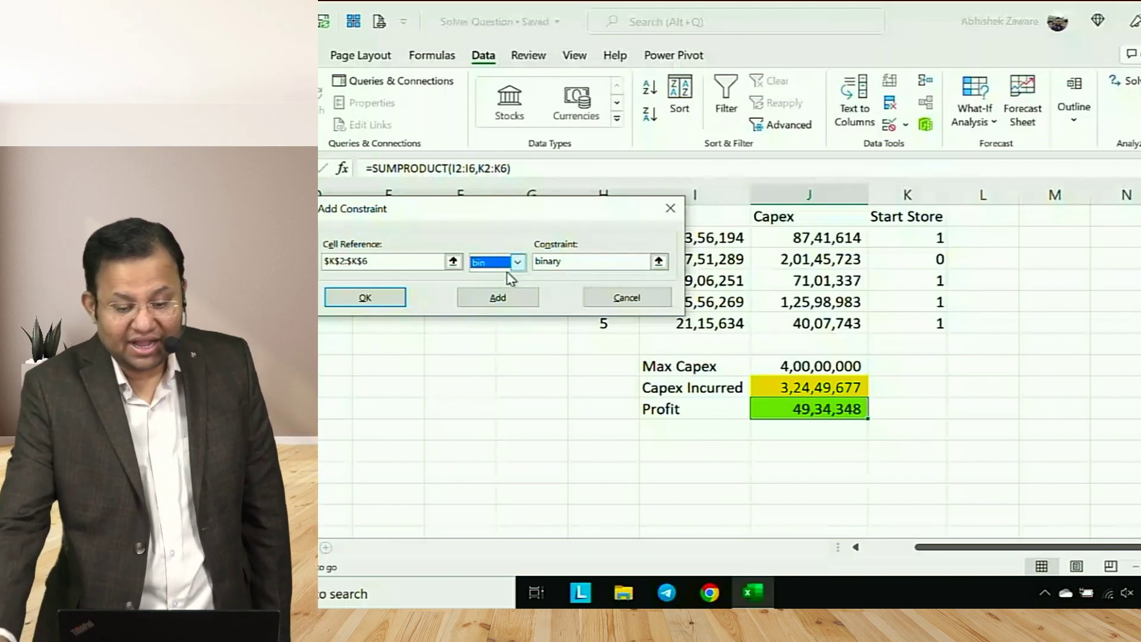
drag(493, 215, 547, 198)
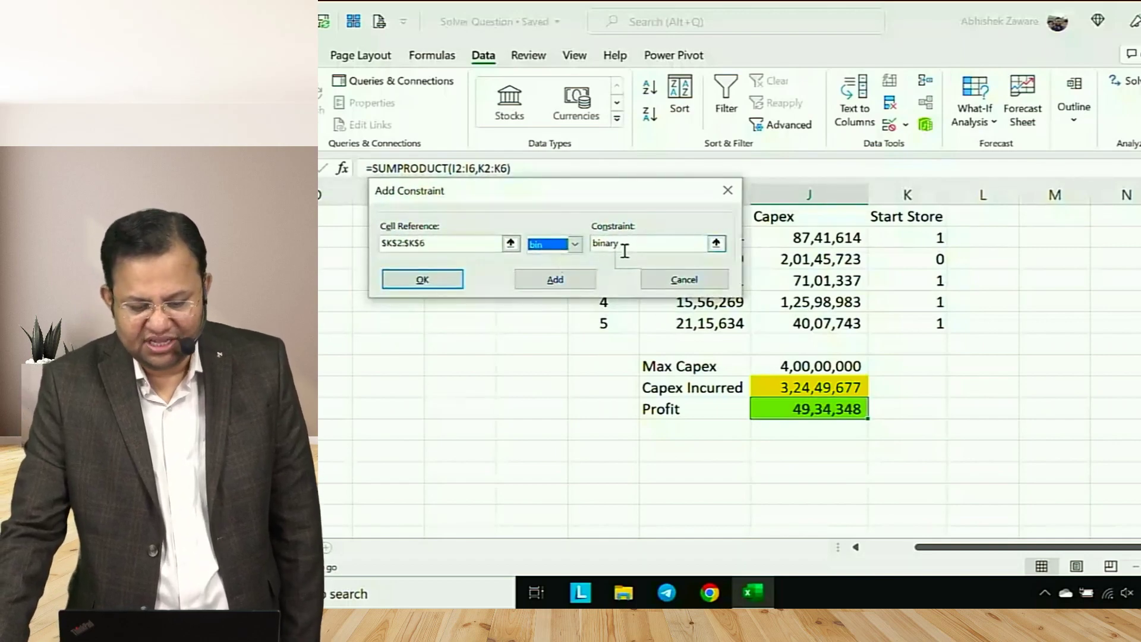
click(444, 284)
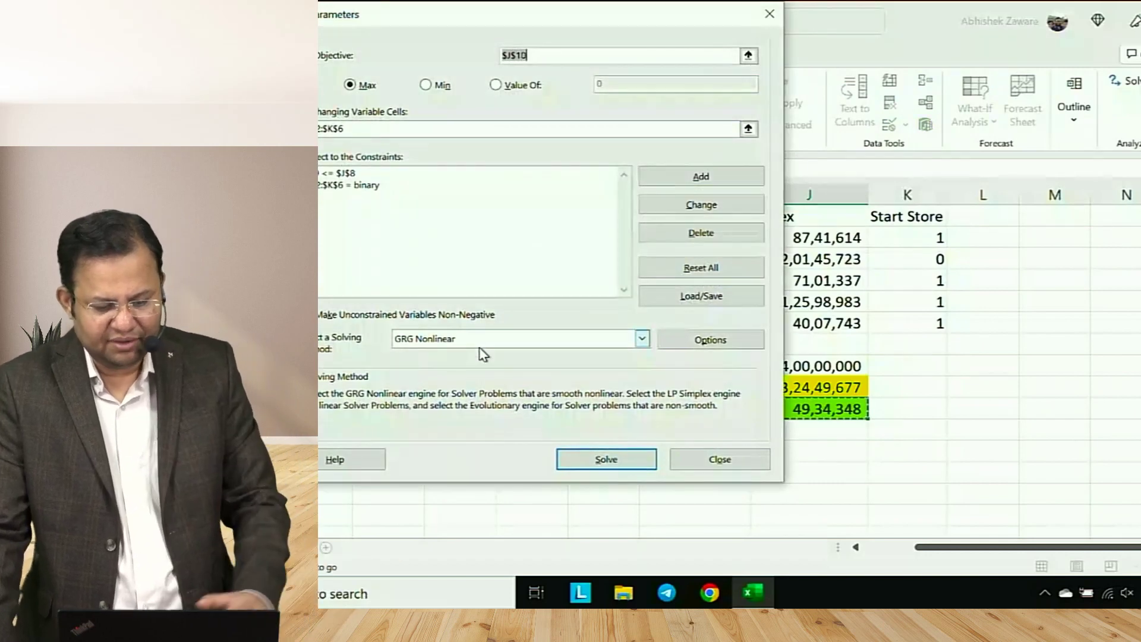
Set the solving method to Simplex LP, solve the model, and keep the Solver solution
click(446, 342)
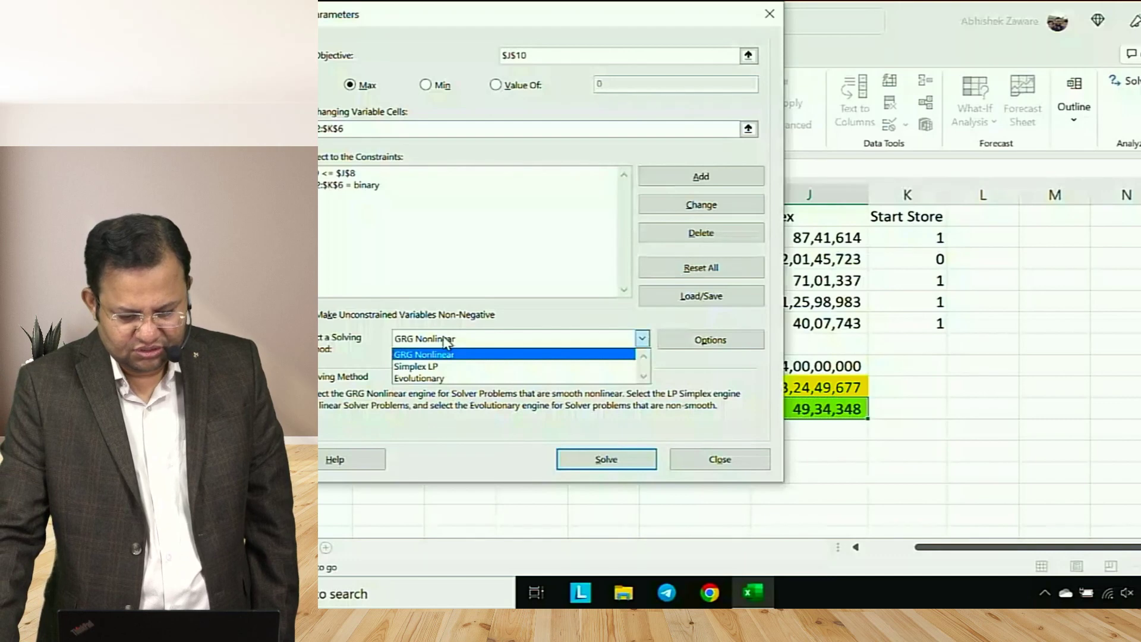
click(418, 367)
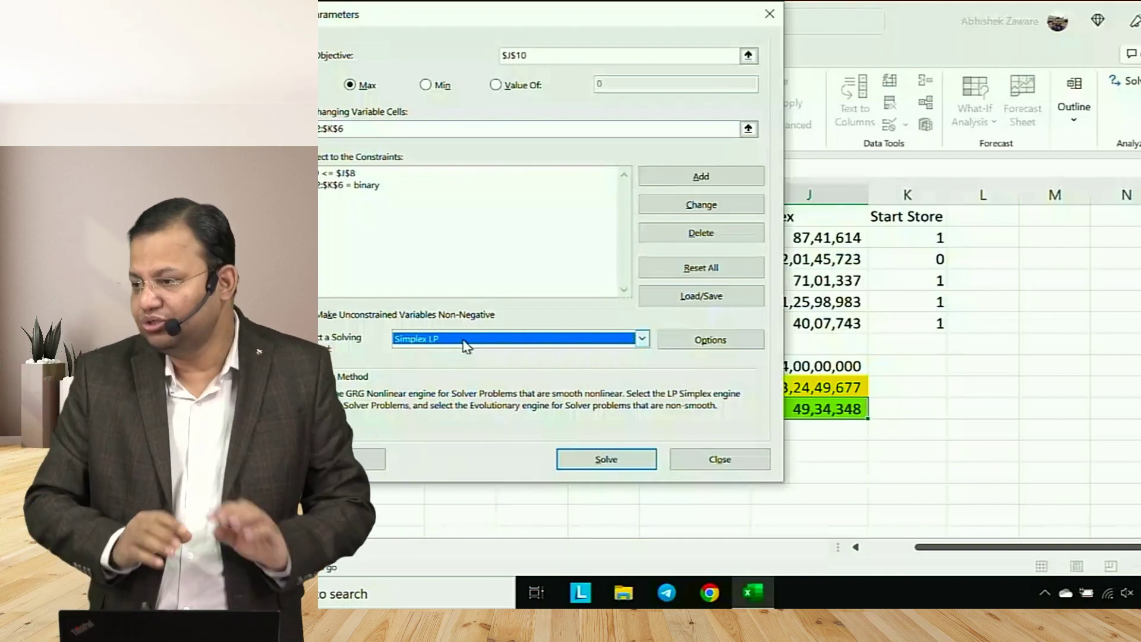
click(602, 462)
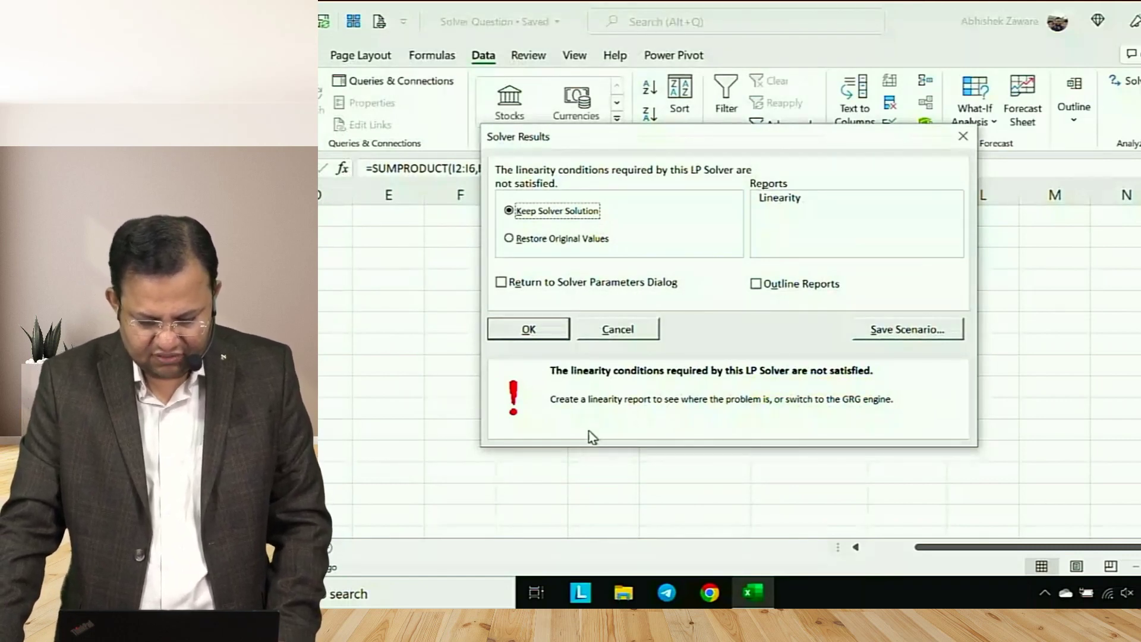
click(528, 329)
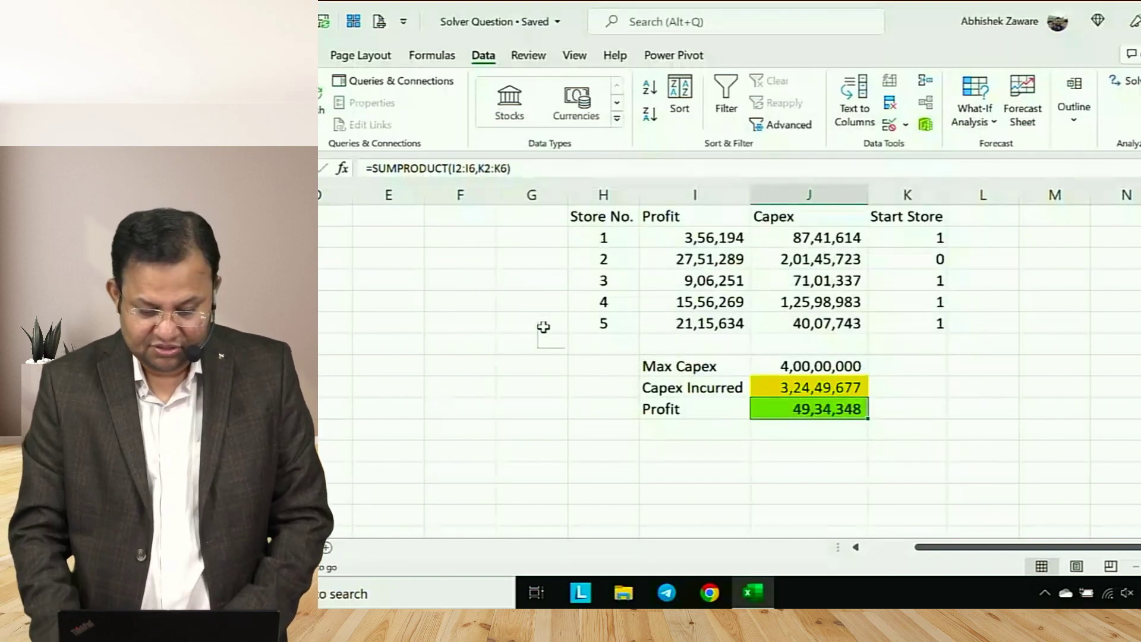
Examine the total Profit formula in J10, the Capex values, and the Capex Incurred formula in J9 for the ranges they use
key(Up)
key(Down)
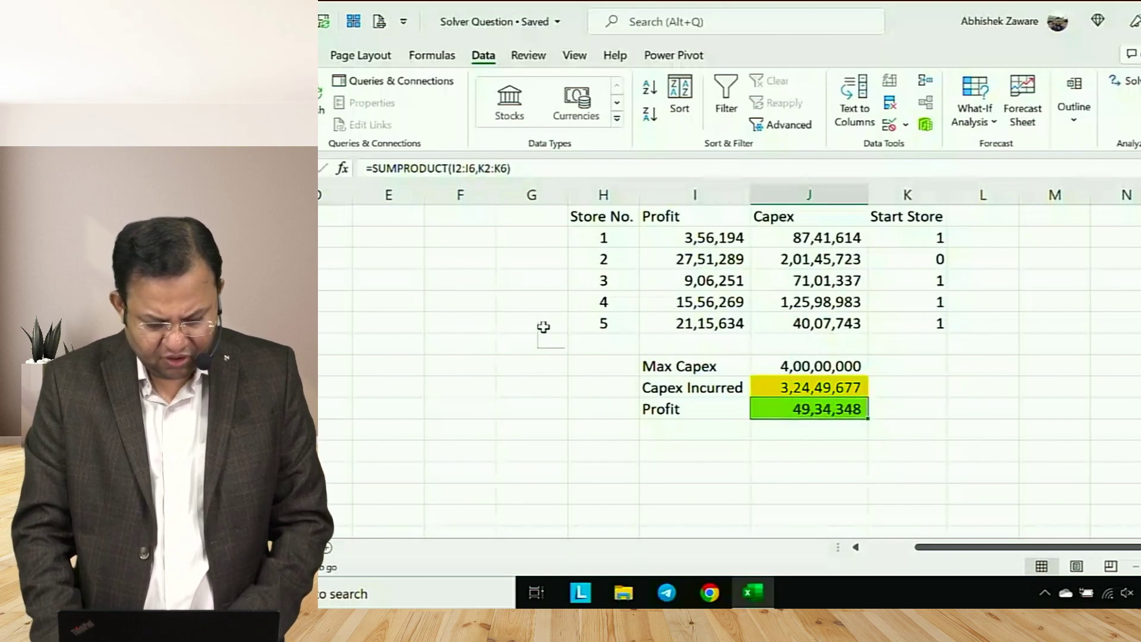
key(F2)
key(Escape)
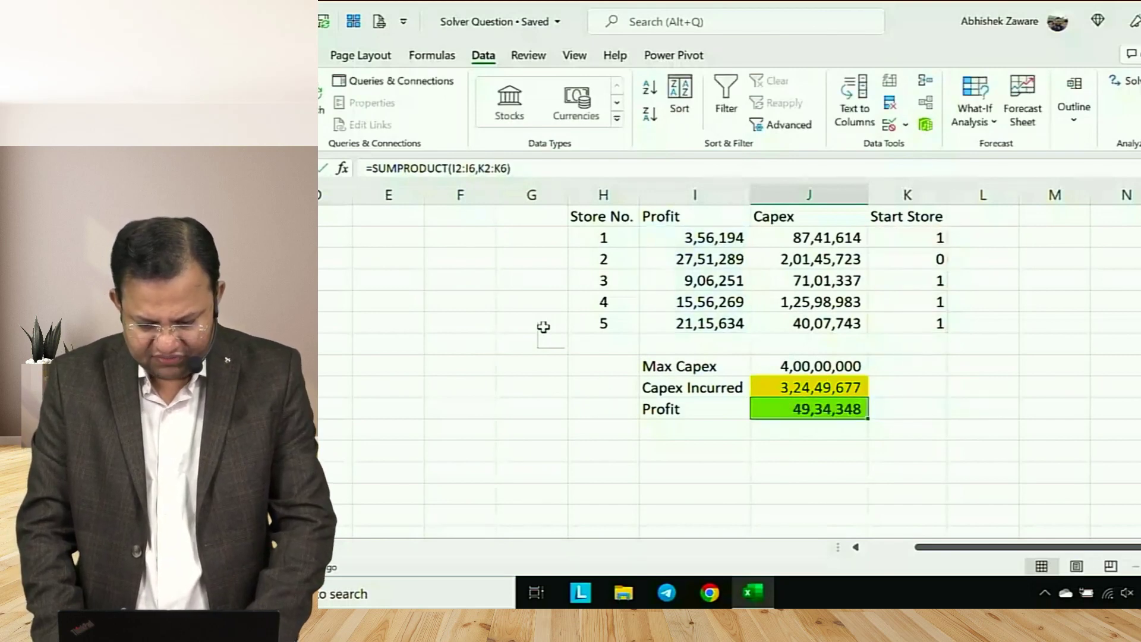
key(Up)
key(Up)
key(Up)
key(Up)
key(Up)
key(Up)
key(Down)
key(Down)
key(Down)
key(Down)
key(Down)
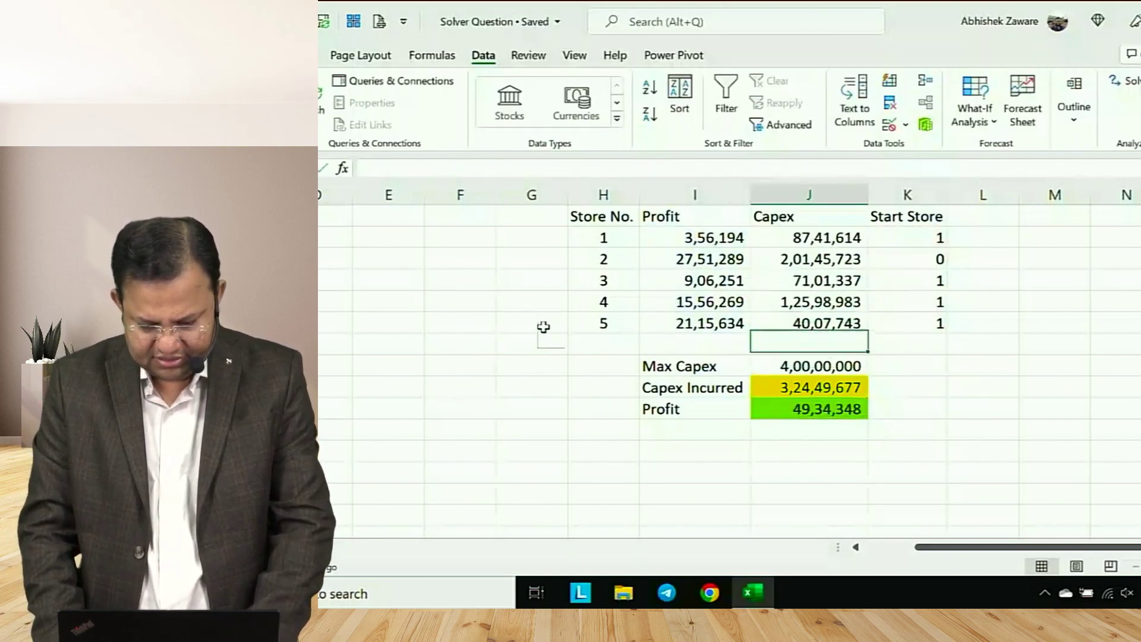
key(F2)
key(Escape)
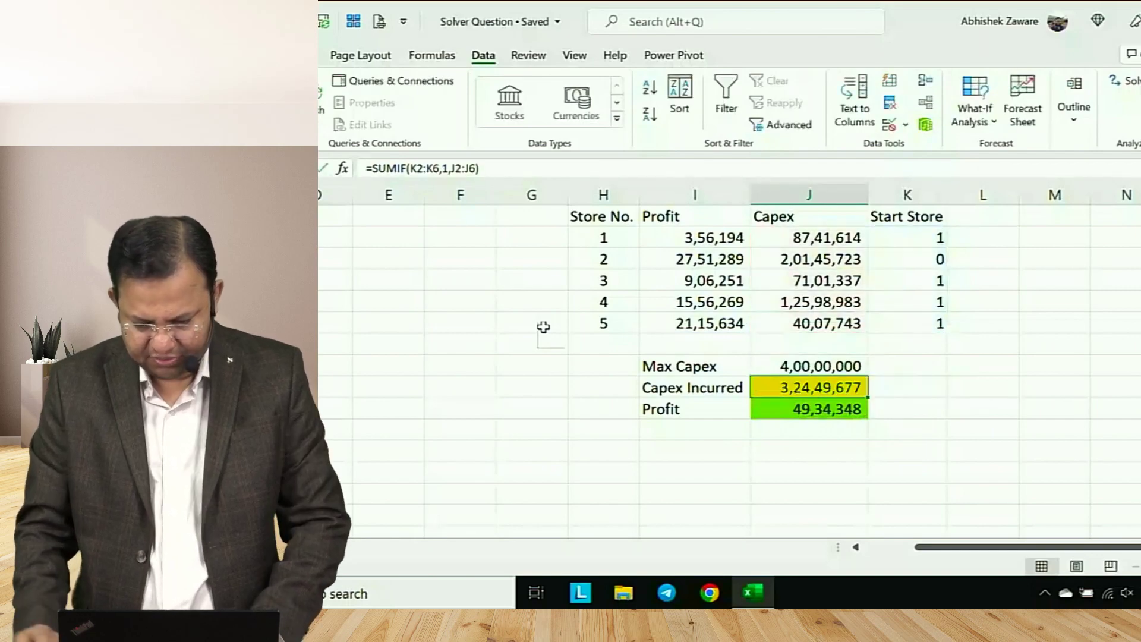
Reopen Solver and delete the constraint that limits Capex Incurred to Max Capex
click(1125, 80)
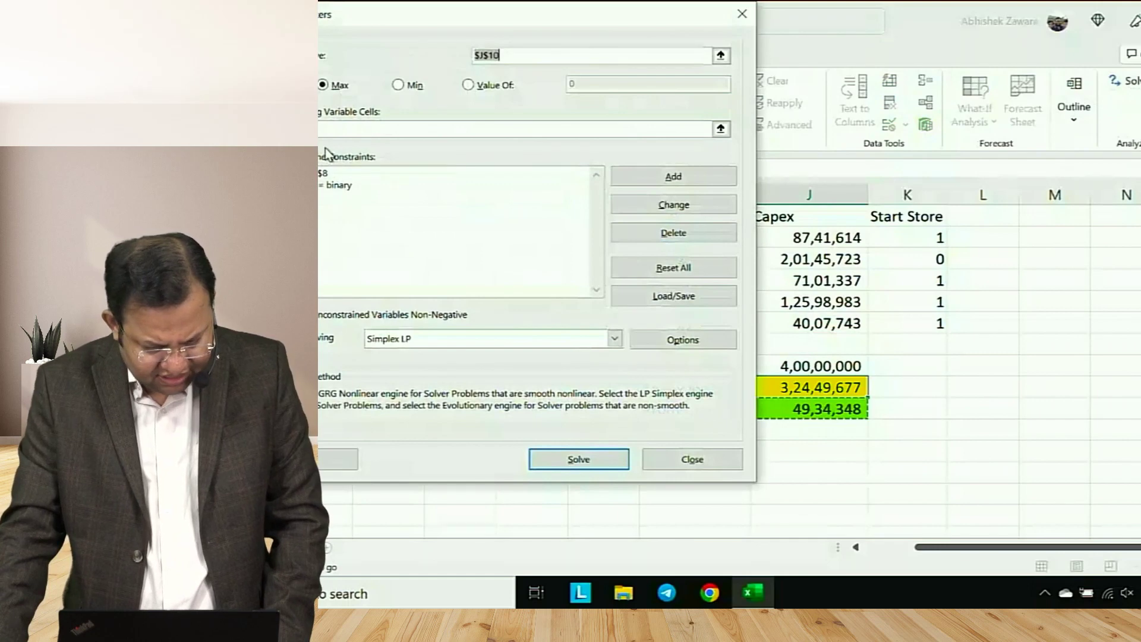
click(321, 185)
click(457, 174)
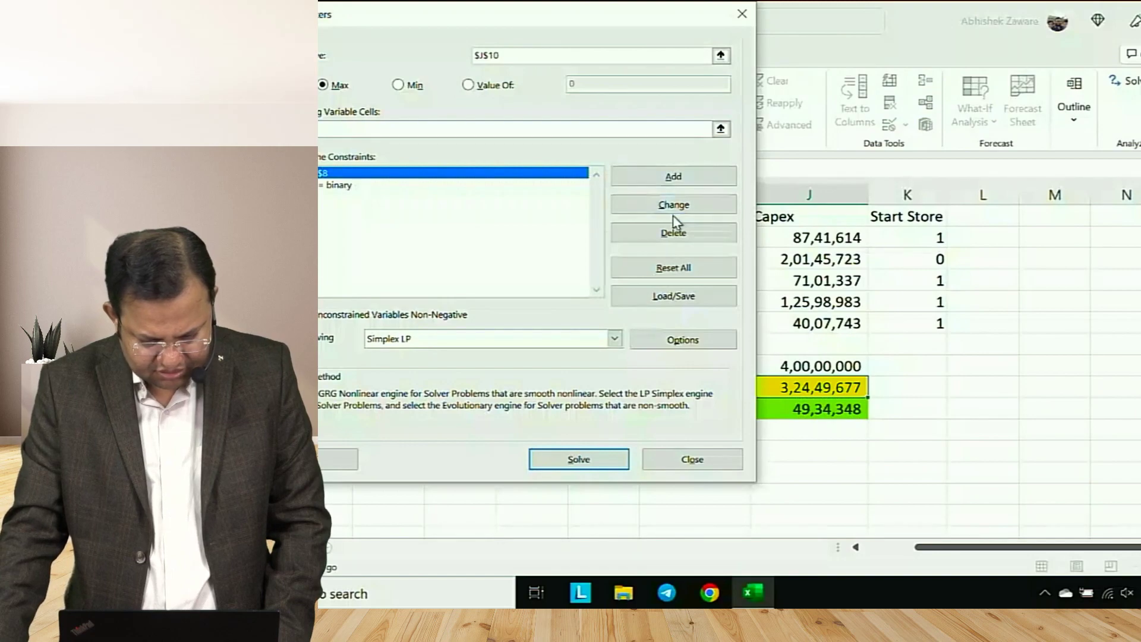
click(673, 233)
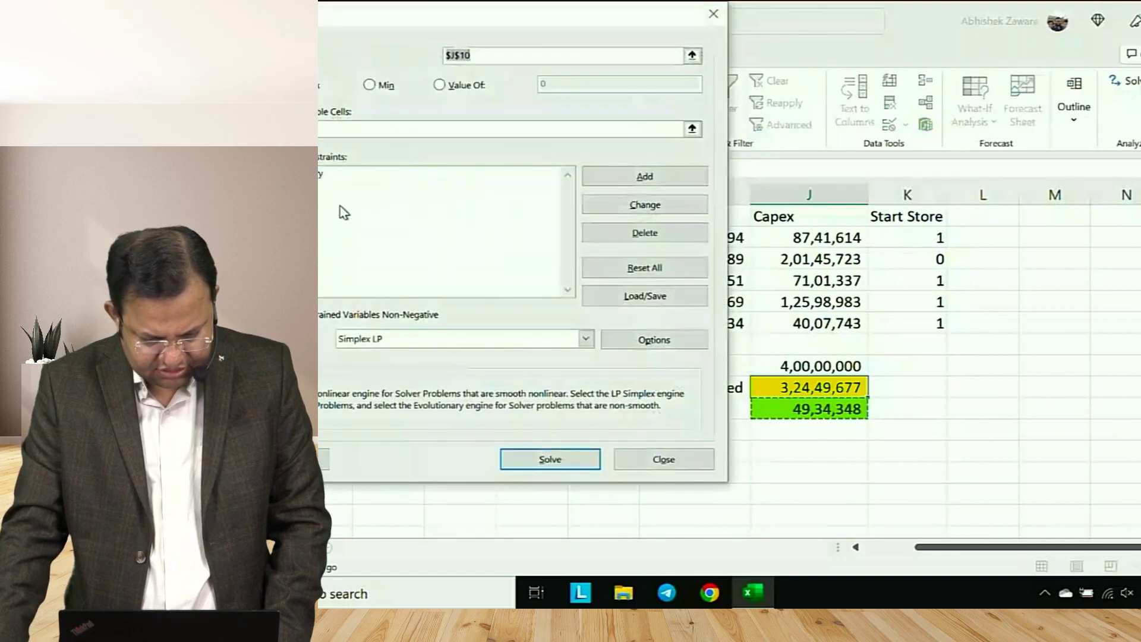
click(332, 173)
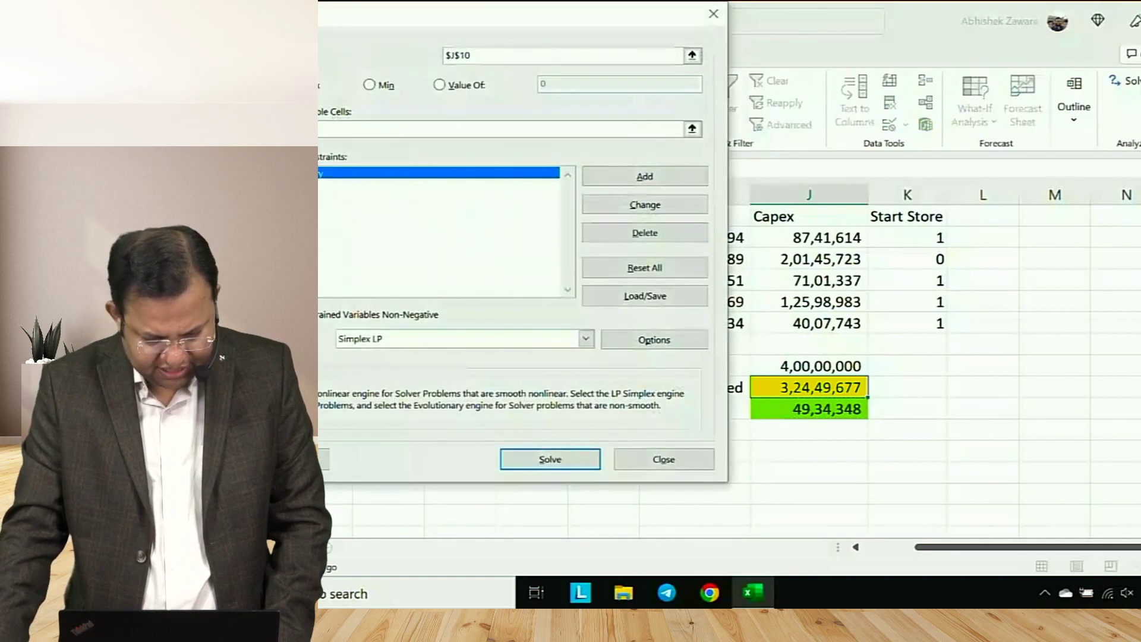
Recreate the constraint J9 <= J8, solve again with Simplex LP, and keep the Solver solution
click(644, 176)
click(406, 247)
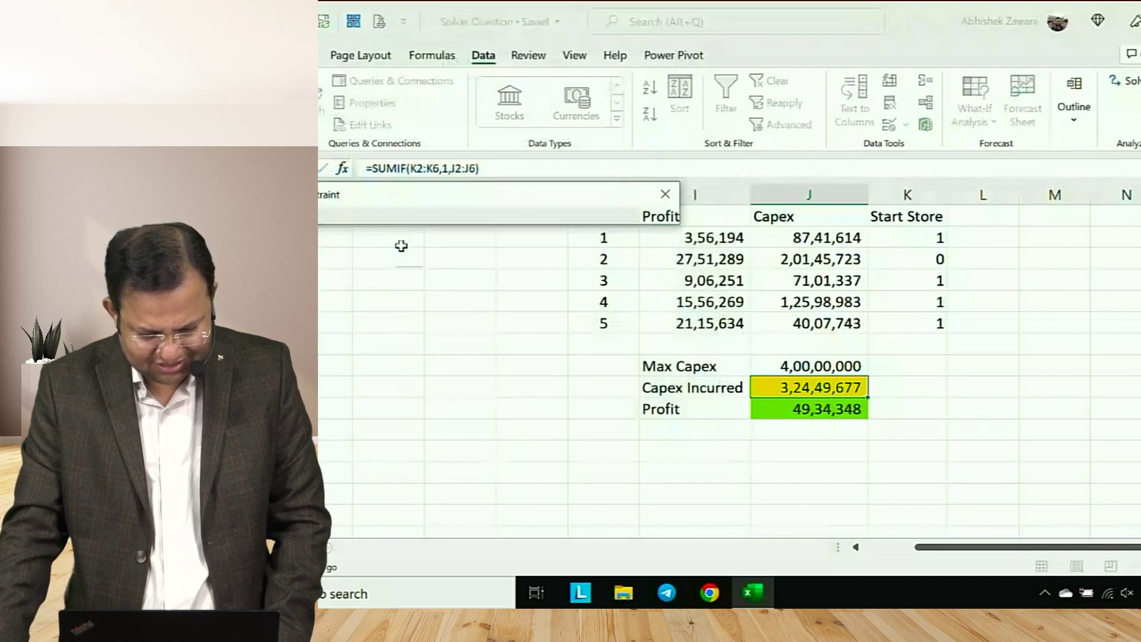
click(776, 386)
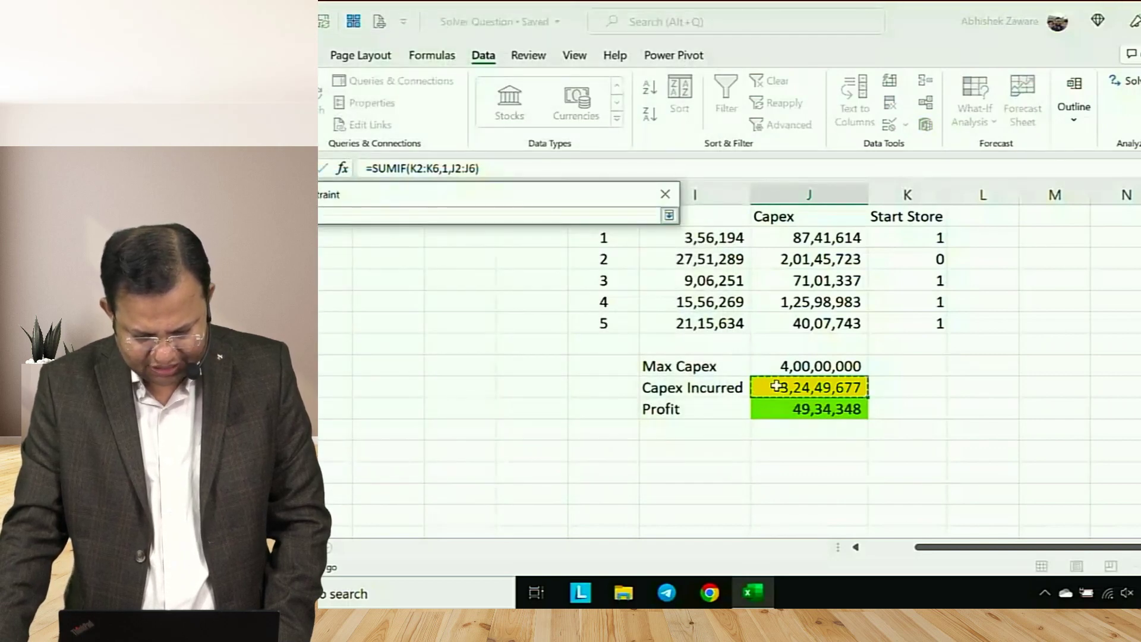
click(668, 214)
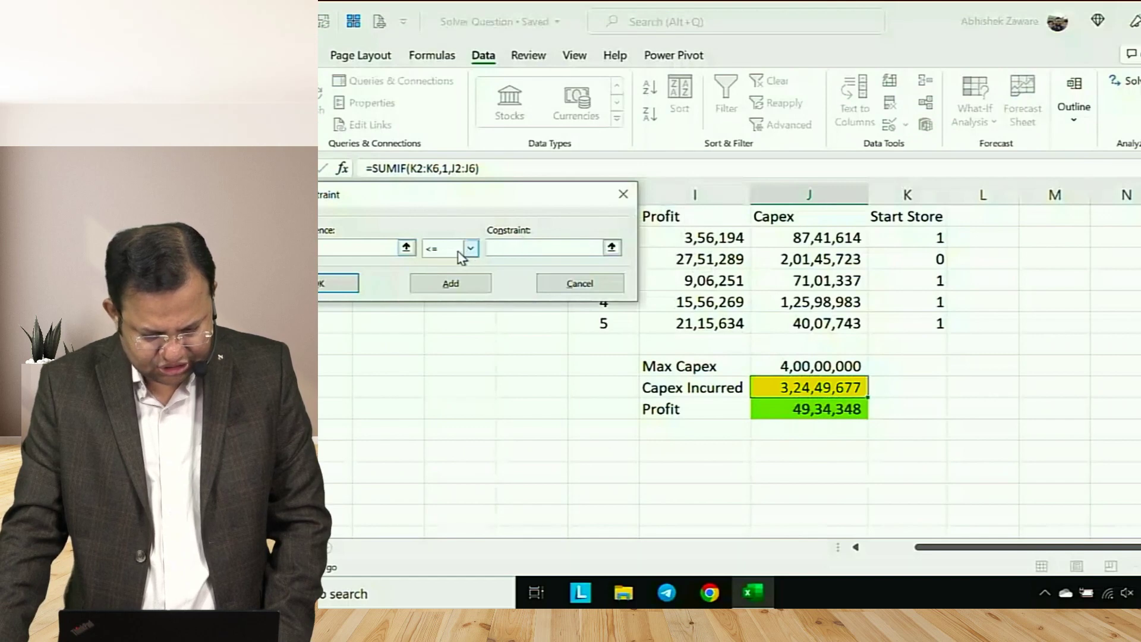
click(612, 248)
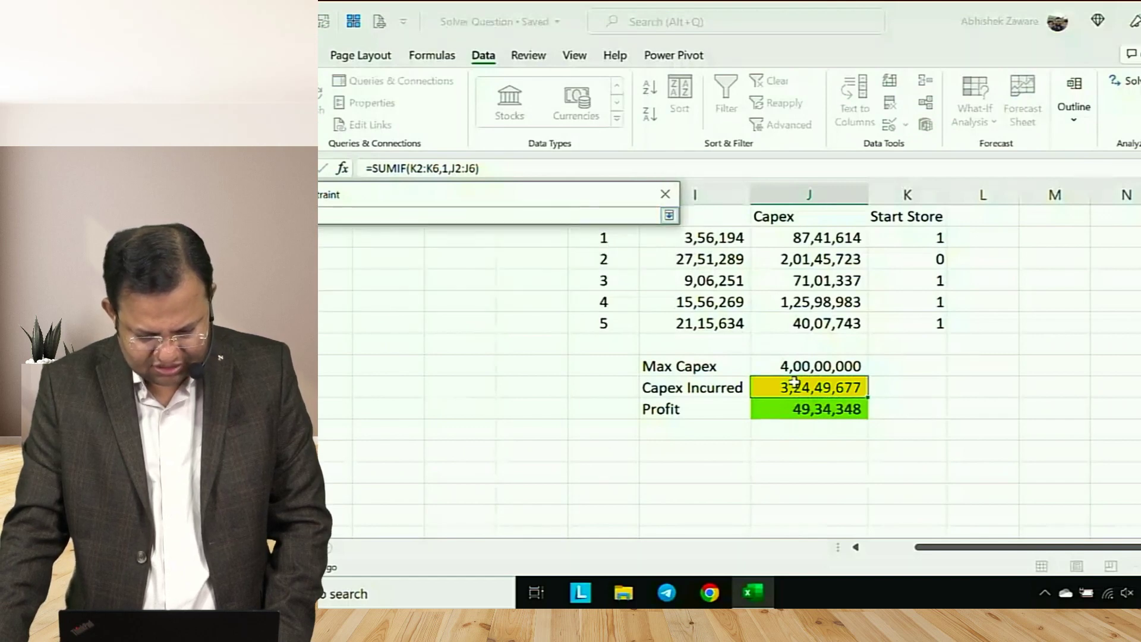
click(669, 214)
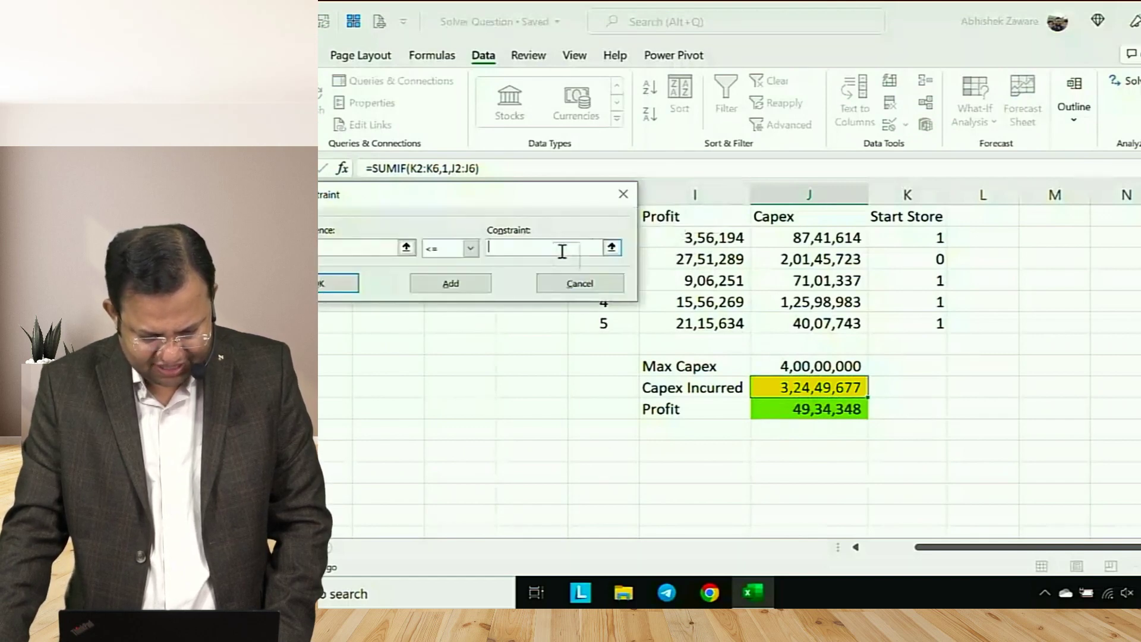
click(769, 364)
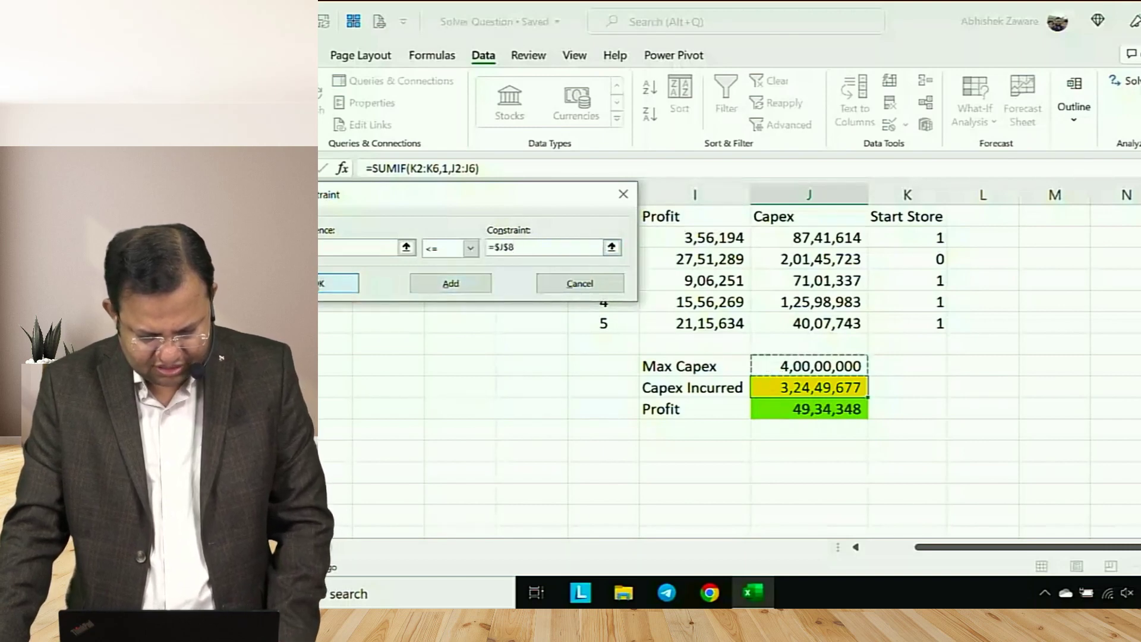
click(339, 284)
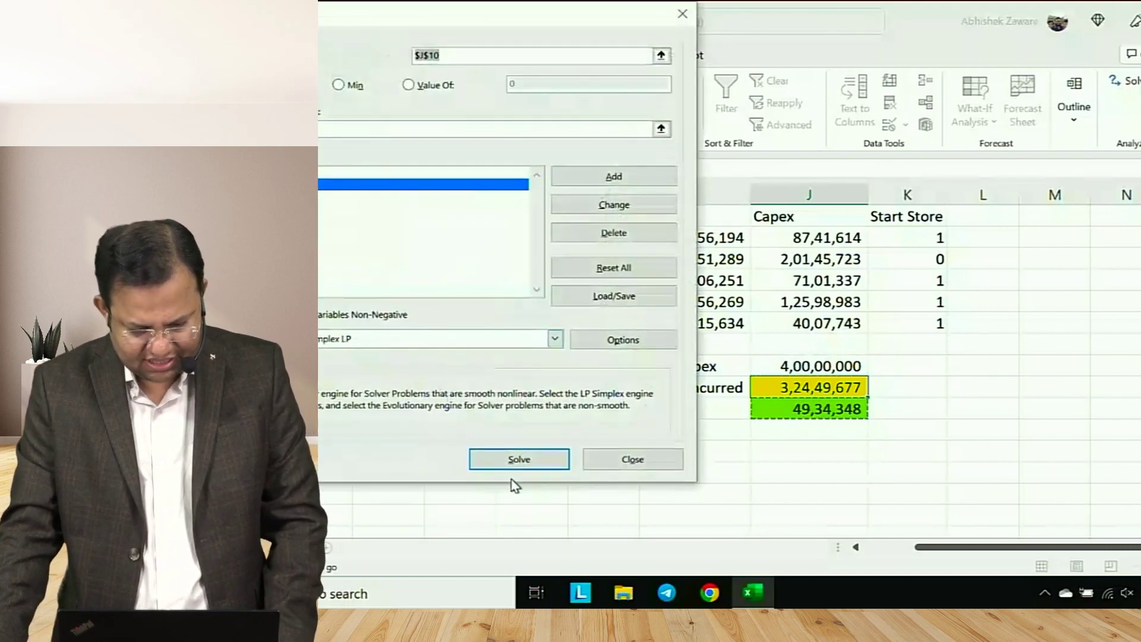
click(511, 462)
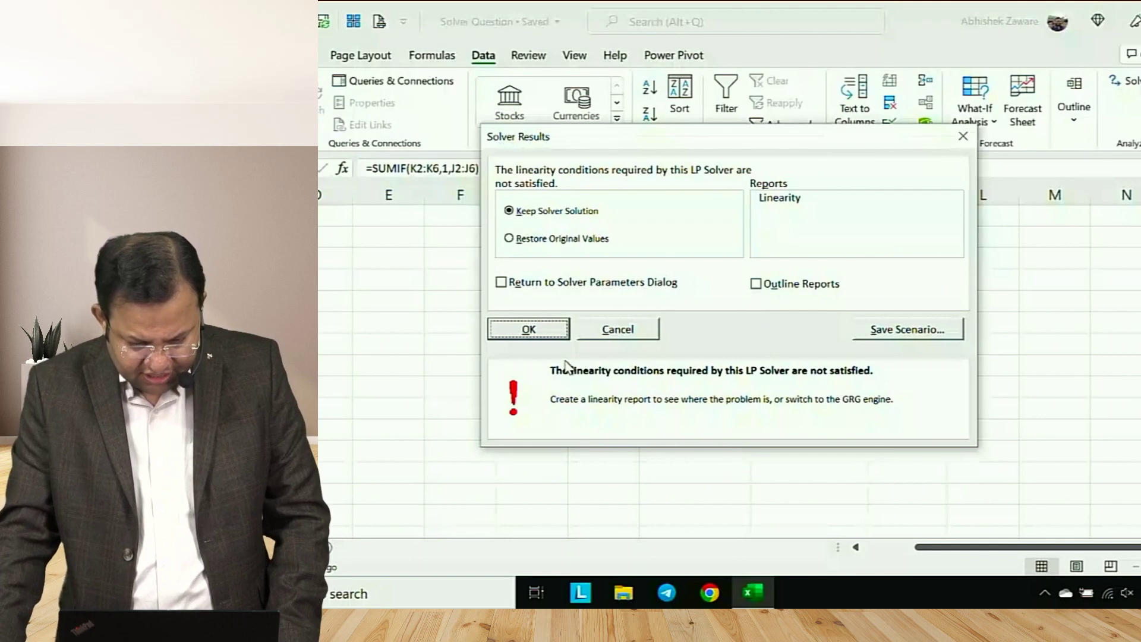
click(528, 331)
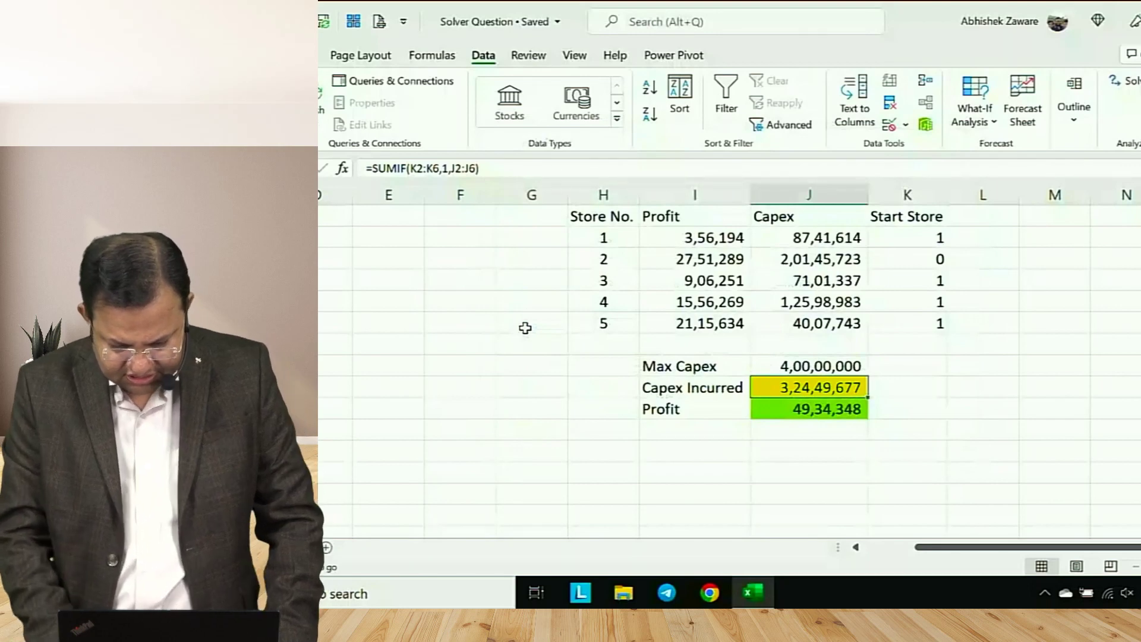
Examine the total Profit formula in J10 and the Capex Incurred formula in J9 for the ranges they reference
key(Down)
key(F2)
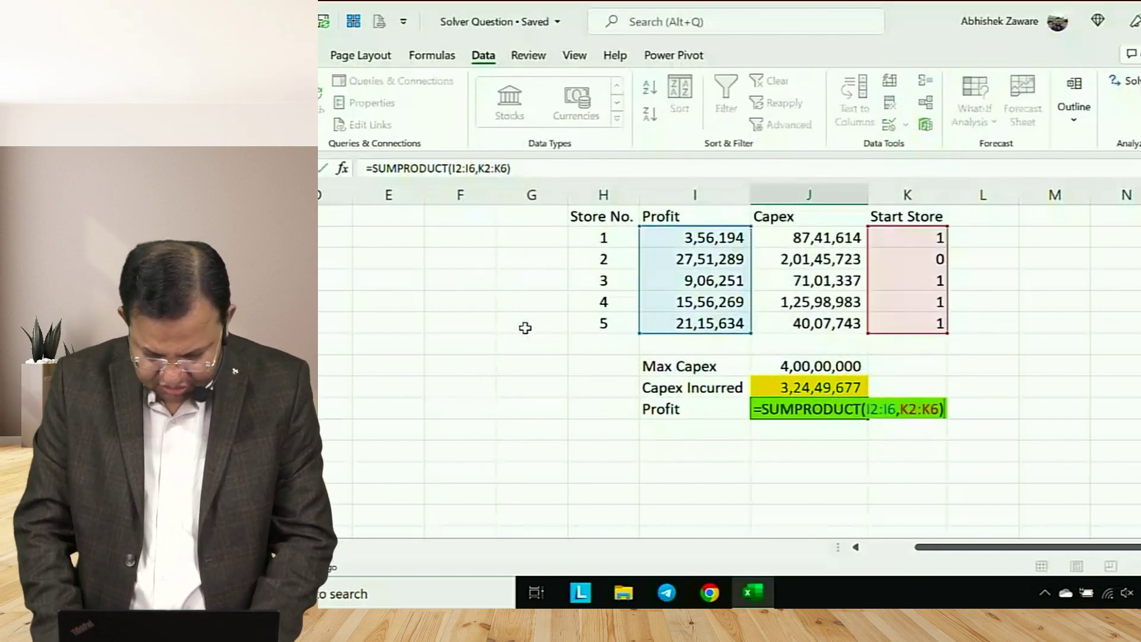
key(Escape)
key(Up)
key(F2)
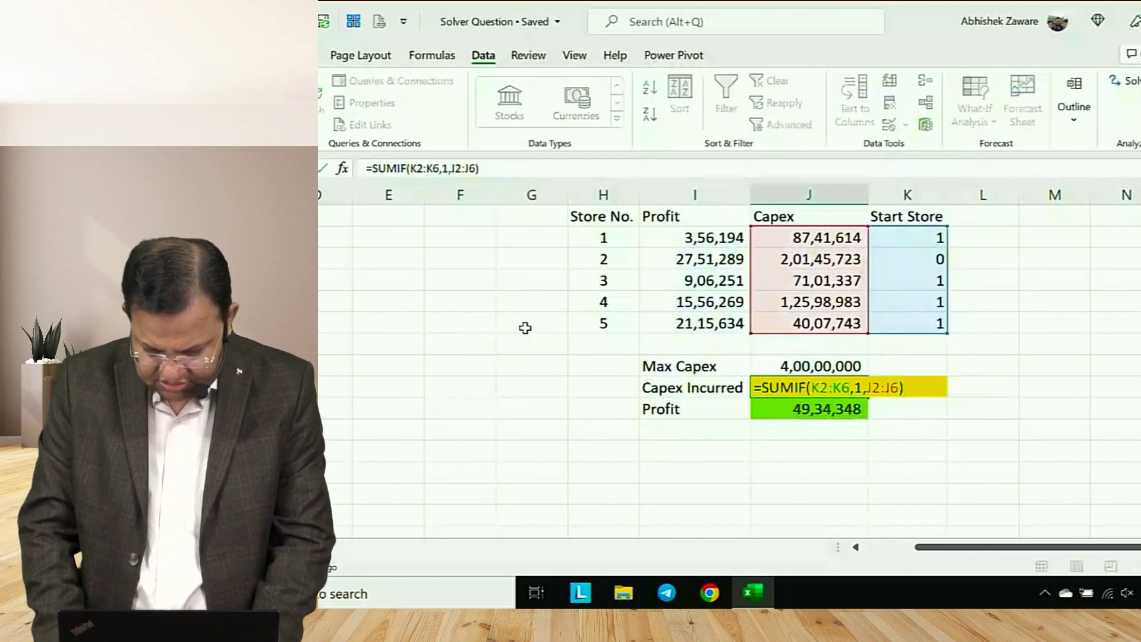
key(Escape)
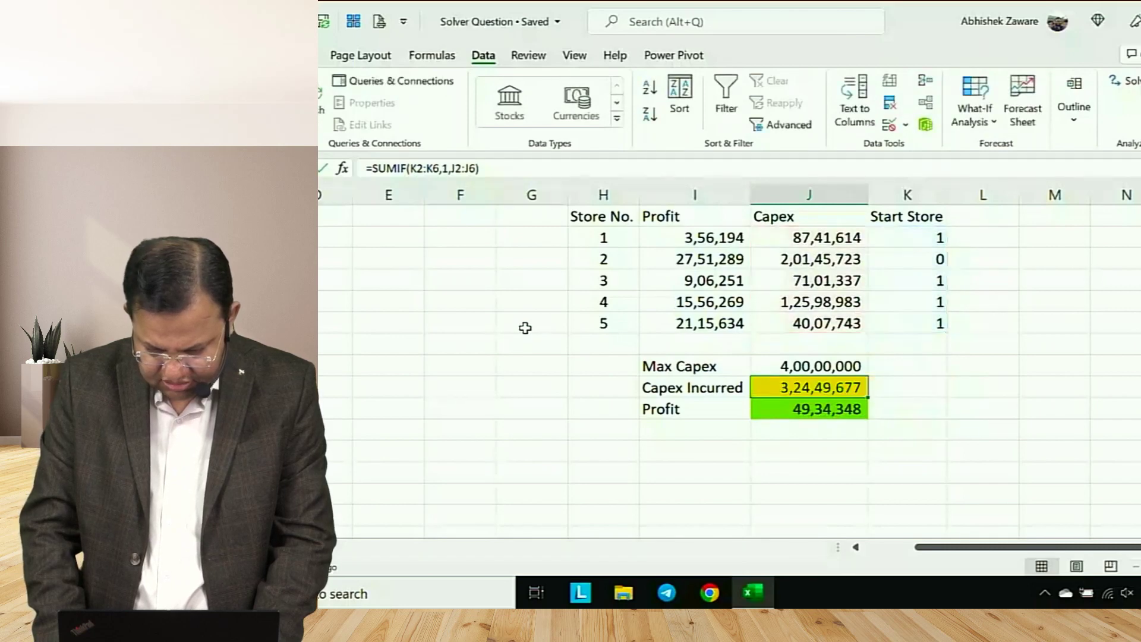
key(Down)
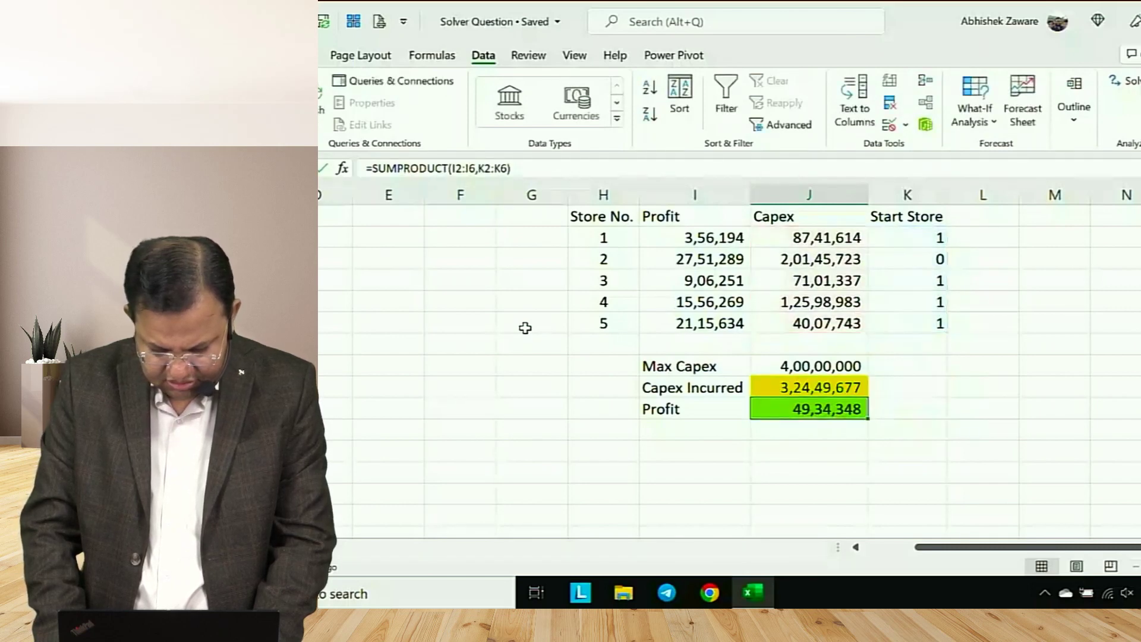
Review the Start Store values in K2:K6 that Solver assigned to each store
key(Up)
key(Up)
key(Up)
key(Up)
key(Up)
key(Up)
key(Up)
key(Right)
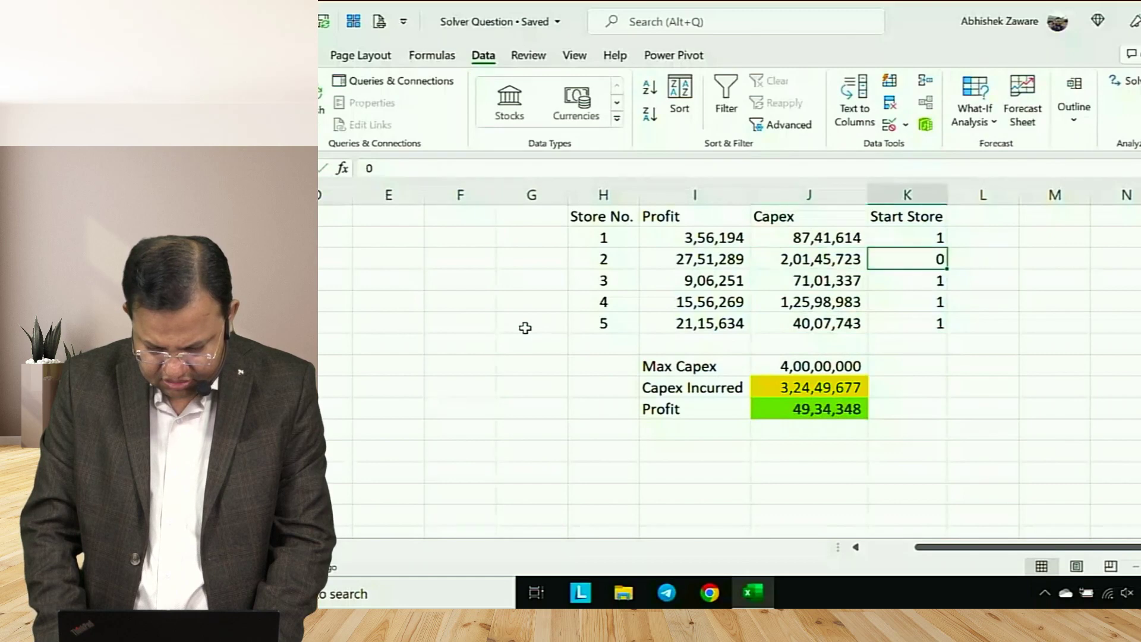
key(Up)
key(Down)
key(Down)
key(Down)
key(Down)
key(Down)
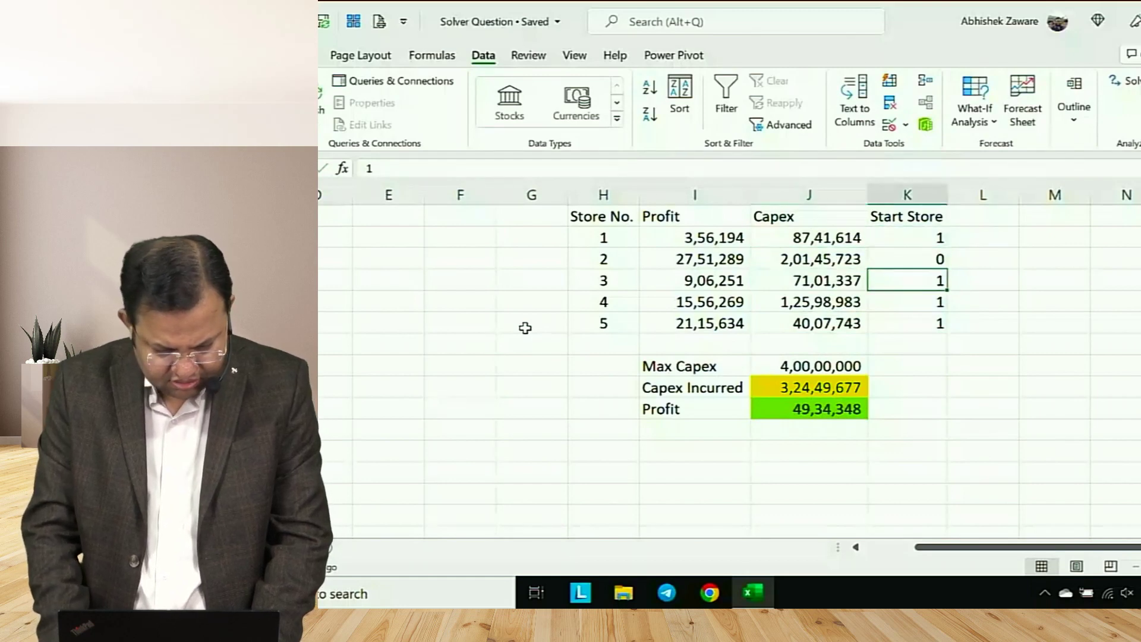
key(Left)
Check the Max Capex cell J8 for a typed value, and recheck the functions used in J9 and J10
key(Down)
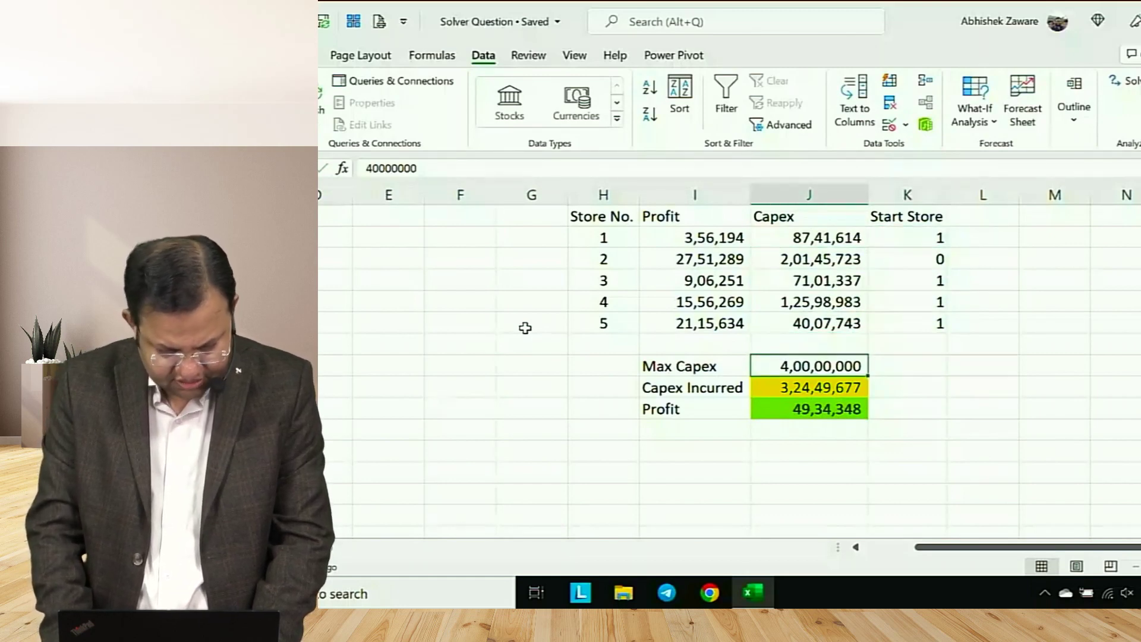
key(F2)
key(Escape)
key(Down)
key(F2)
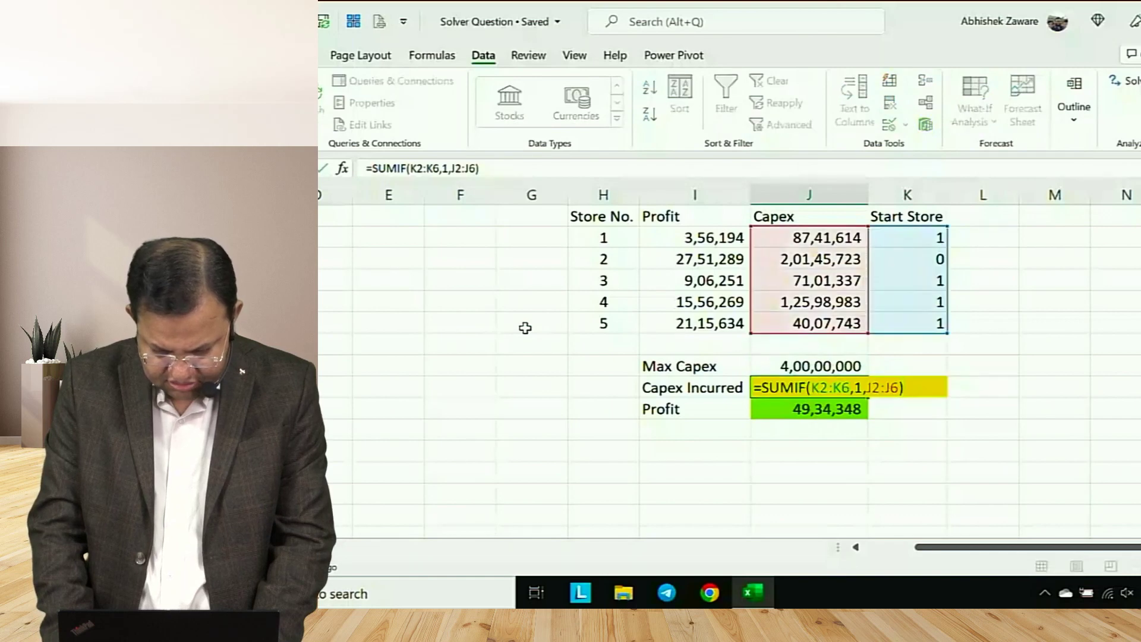
key(Escape)
key(Down)
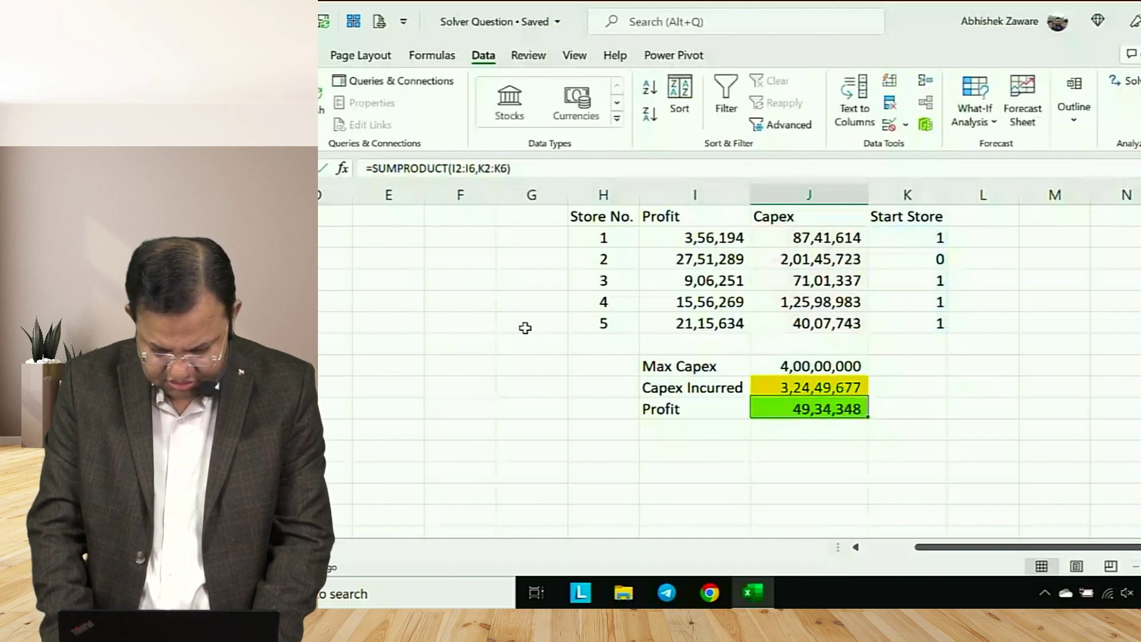
key(F2)
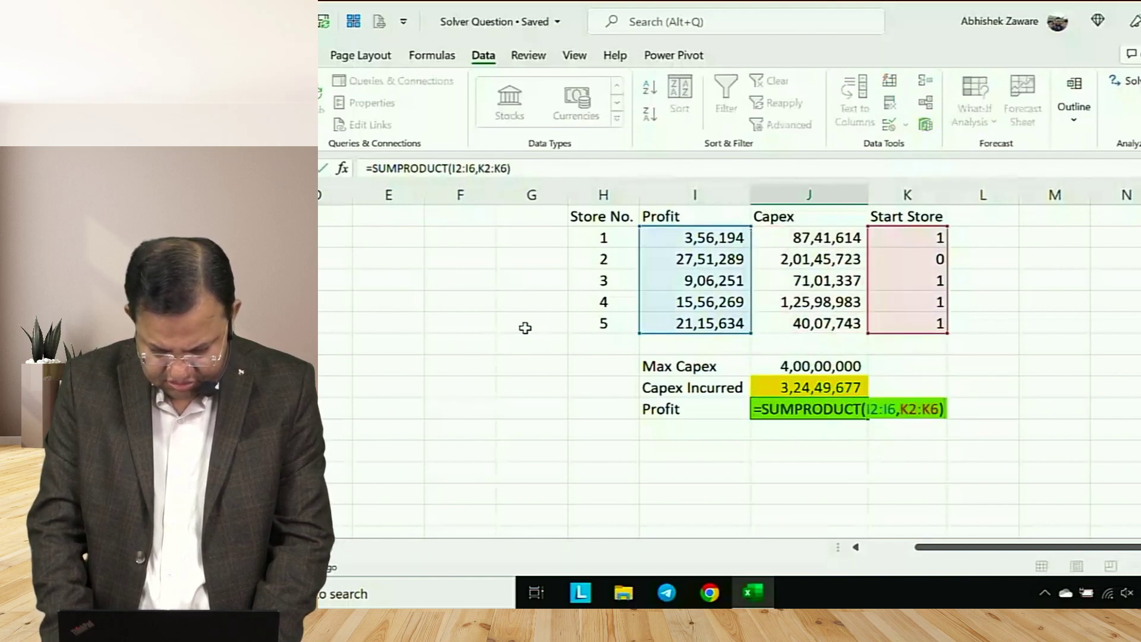
key(Escape)
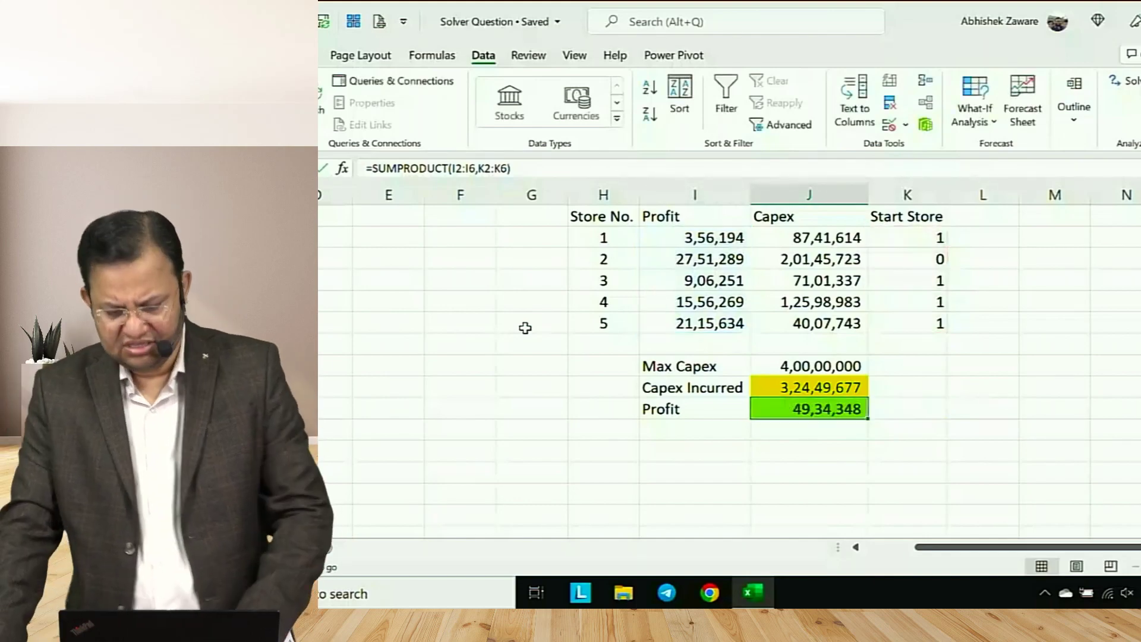
Reopen Solver, switch the solving method to GRG Nonlinear, solve the model, and keep the Solver solution
click(1128, 83)
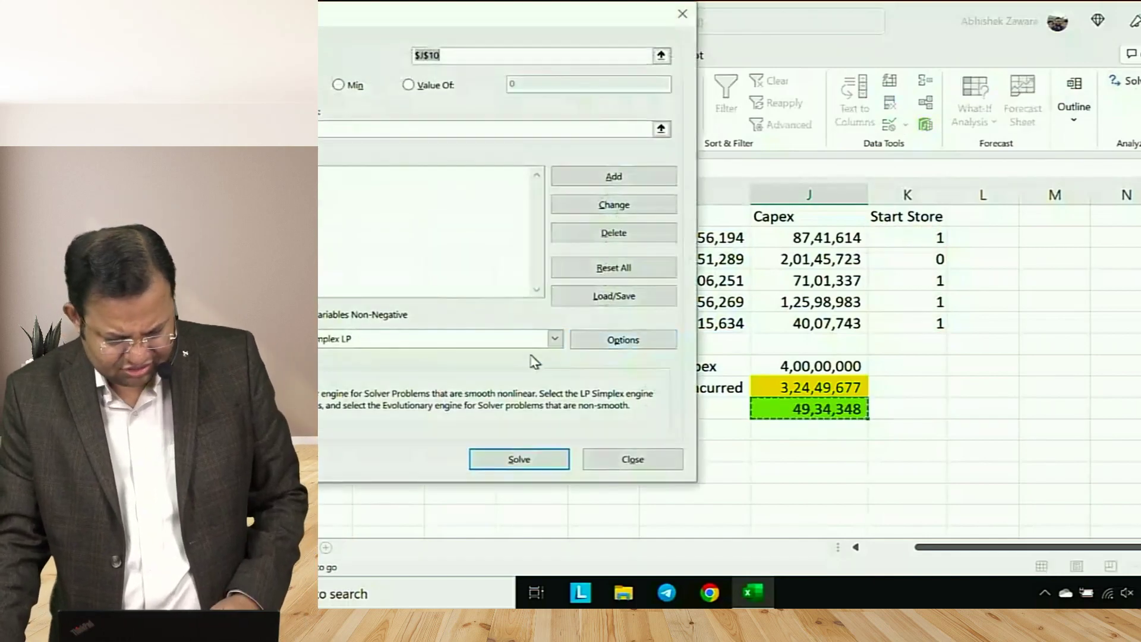
click(440, 338)
click(398, 366)
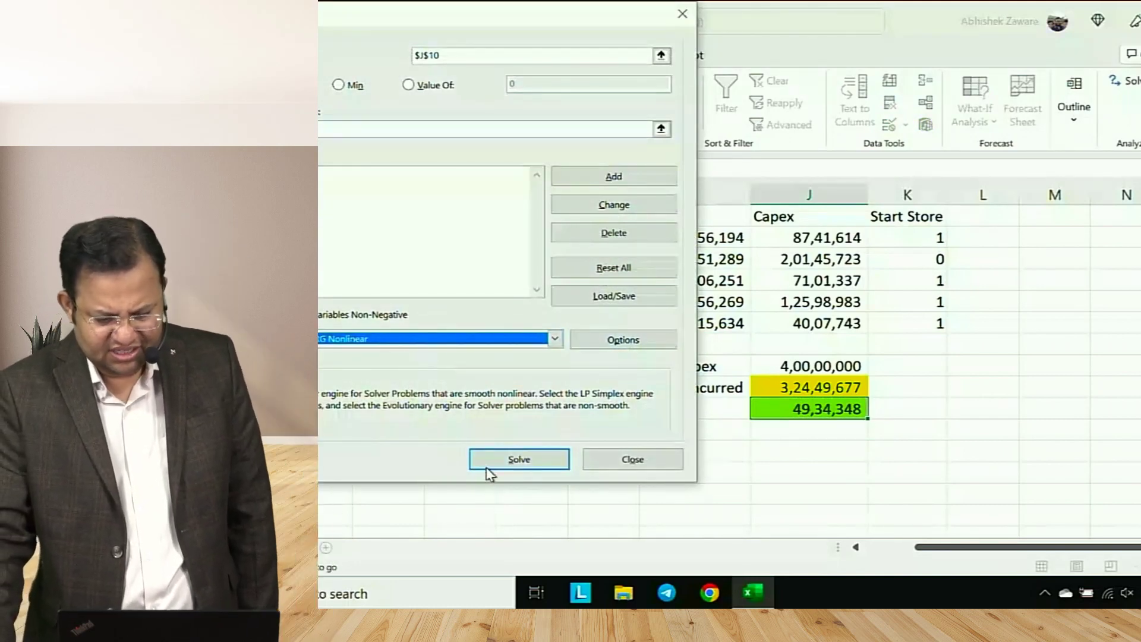
click(491, 458)
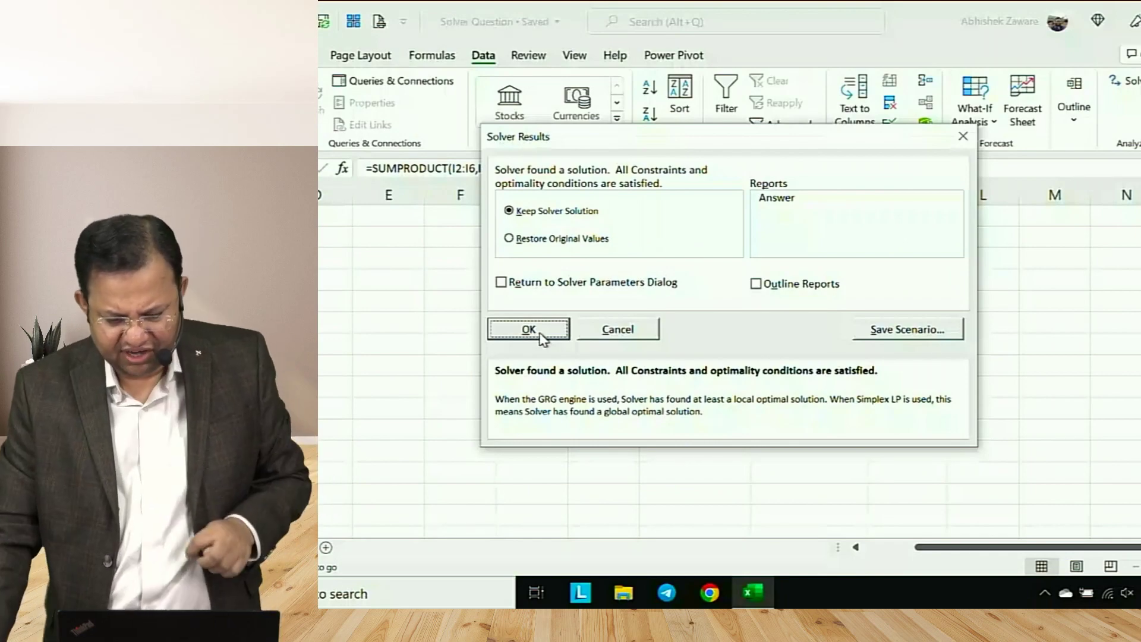
click(528, 329)
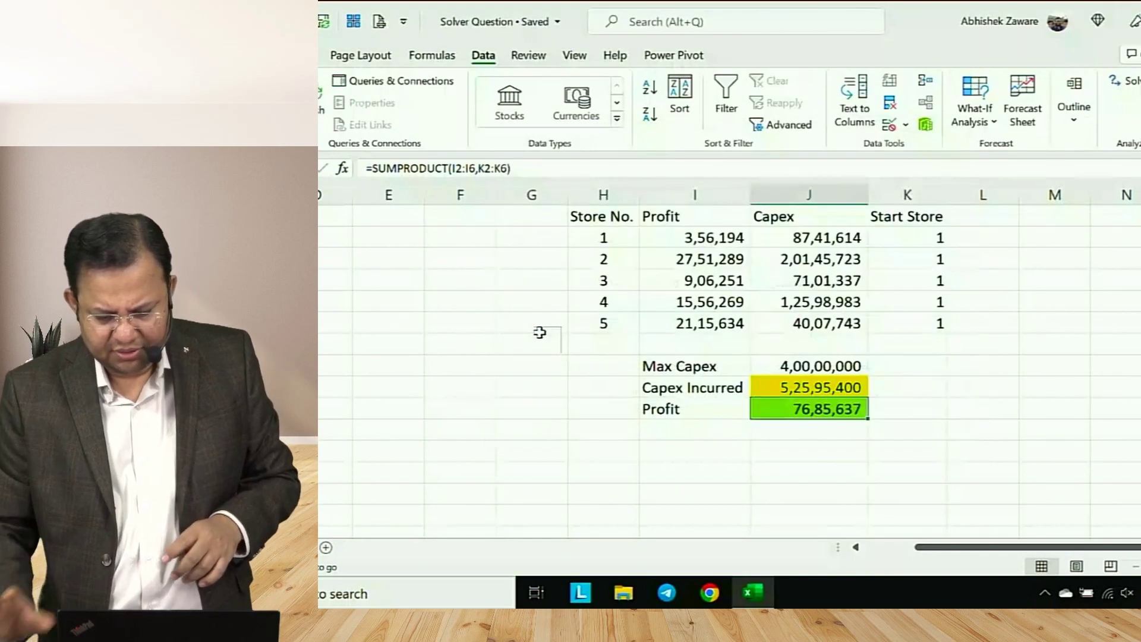
key(Up)
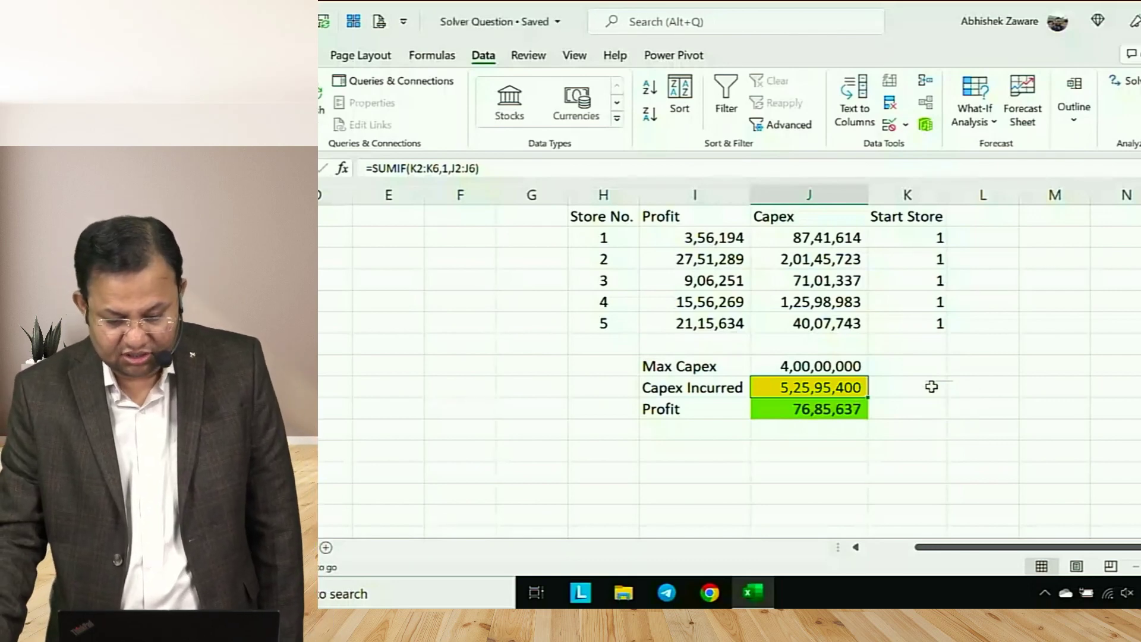
Review the Solver constraints, set the solving method back to Simplex LP, solve again, and accept the result
click(1129, 86)
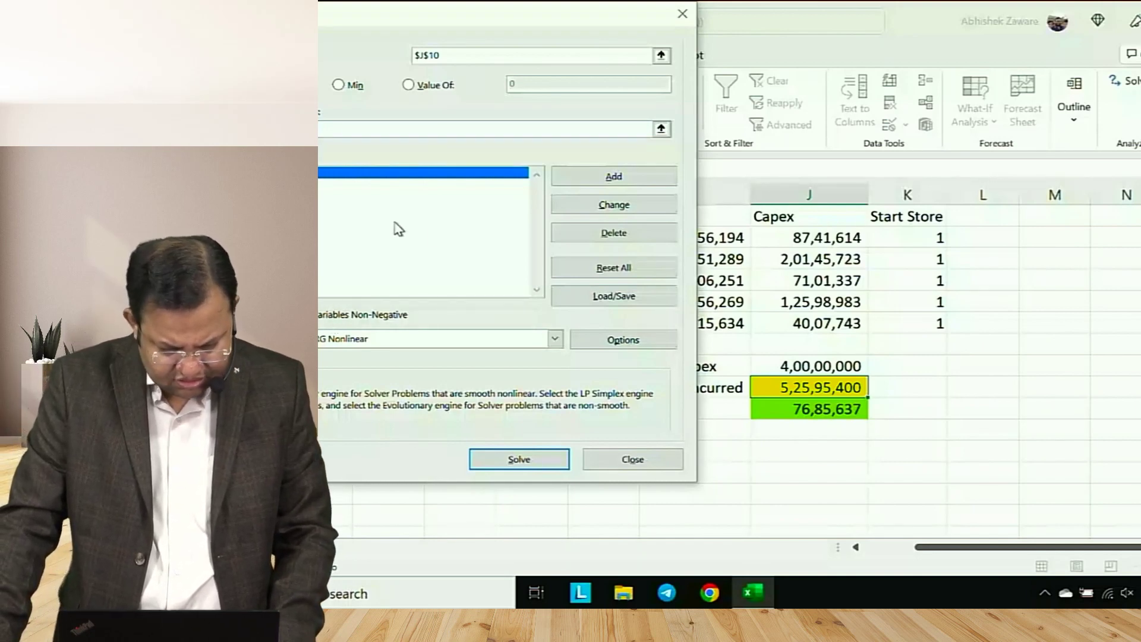
click(297, 185)
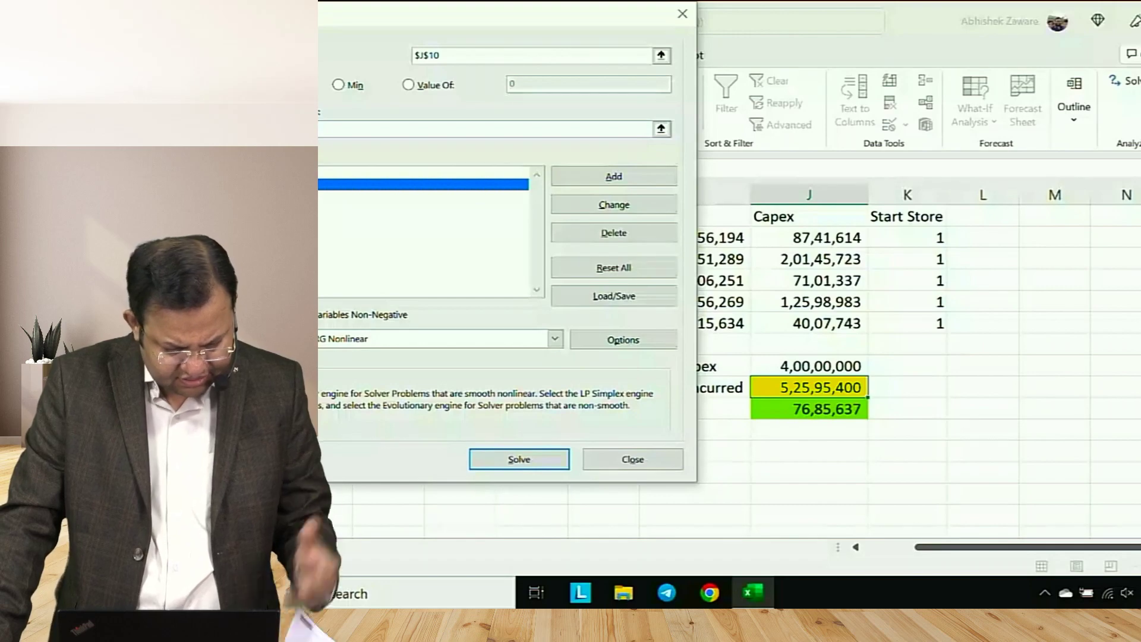
click(384, 341)
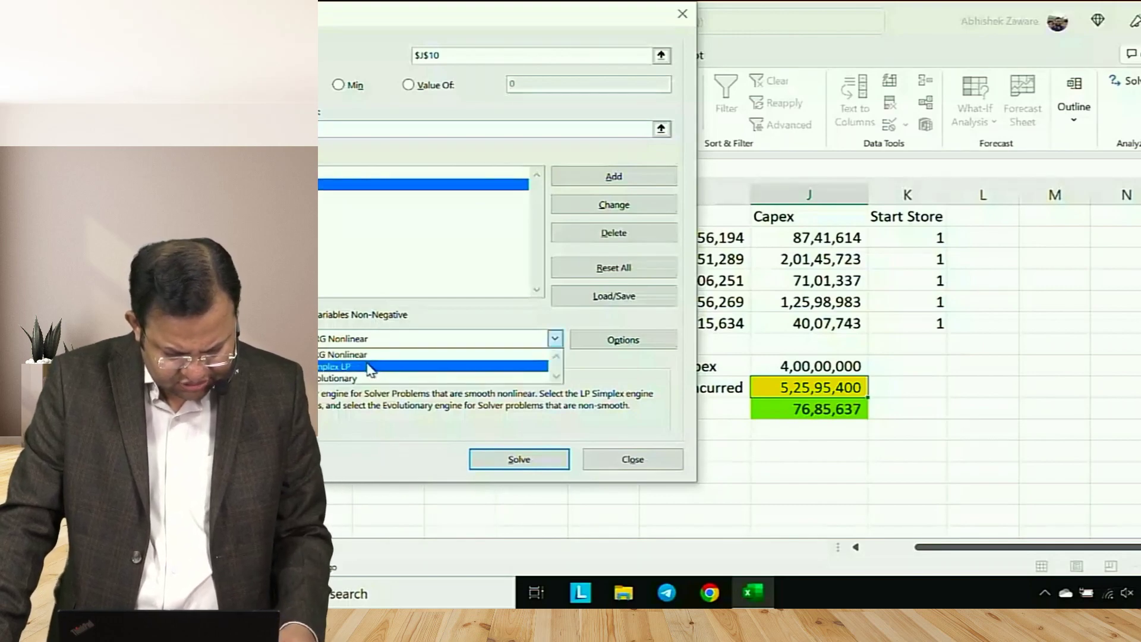
click(370, 366)
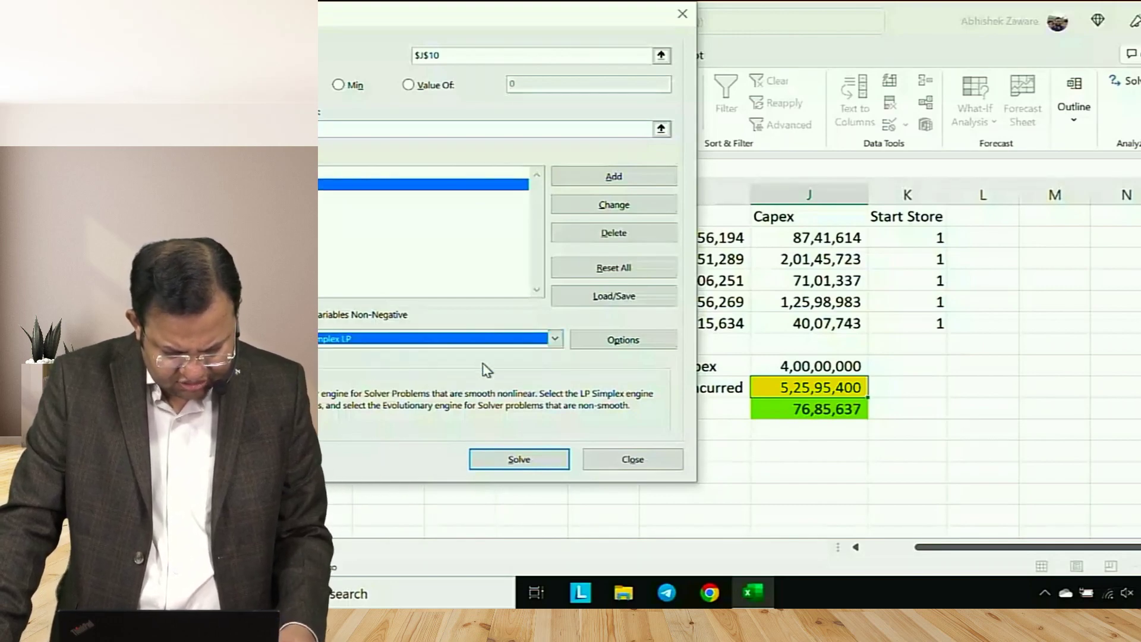
click(502, 464)
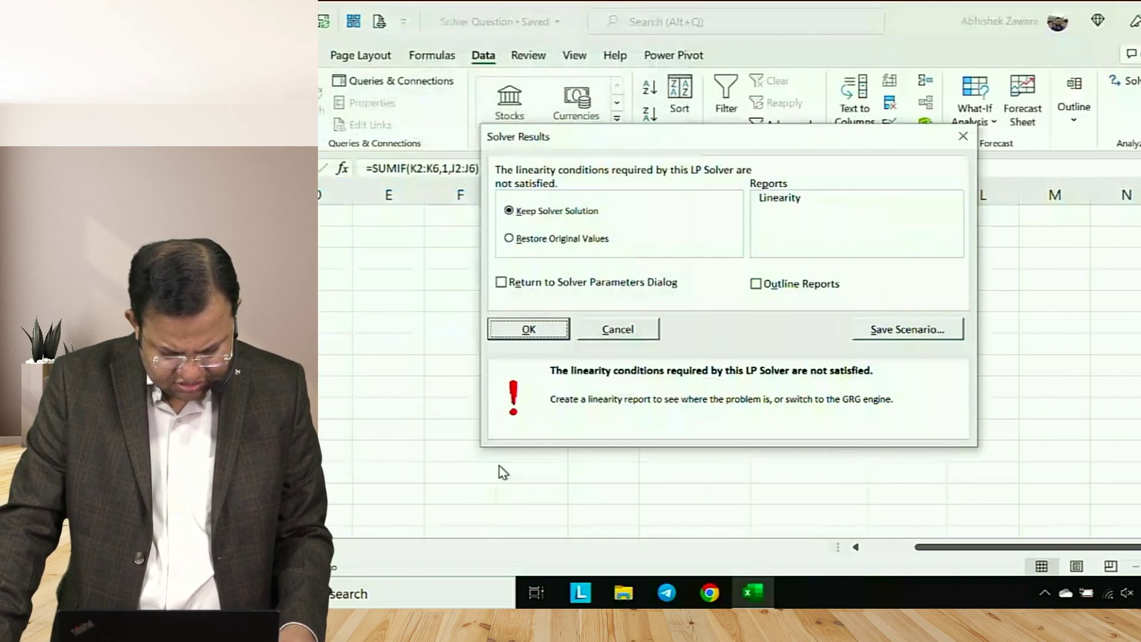
click(524, 329)
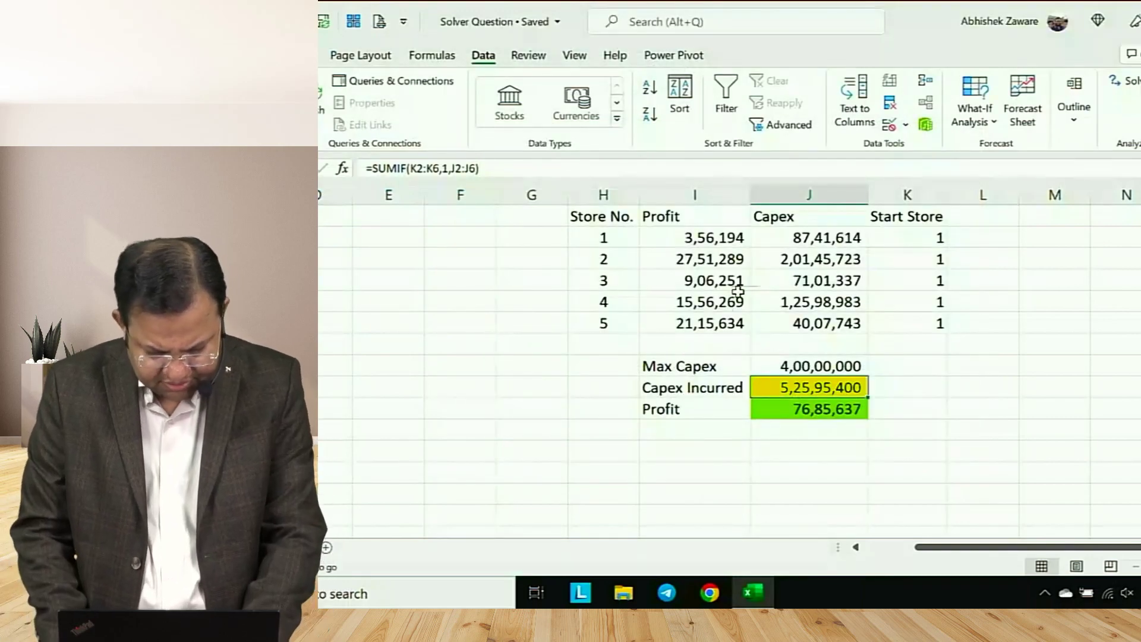
Replace the Capex Incurred formula in J9 with =SUMPRODUCT(J2:J6,K2:K6)
key(F2)
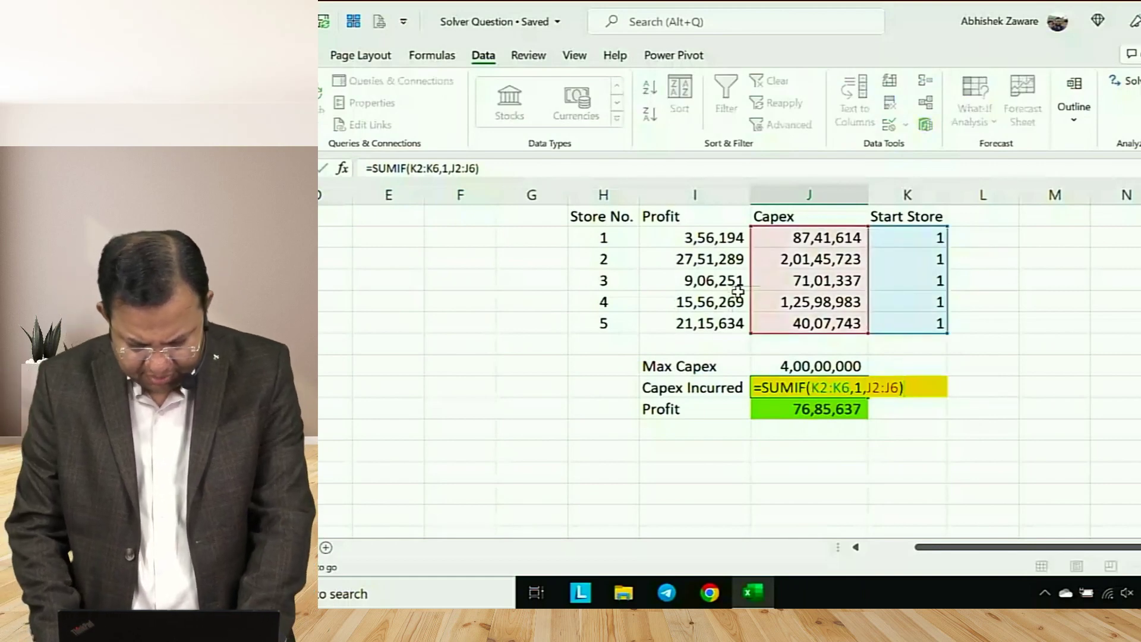
key(Escape)
text(=sumpr)
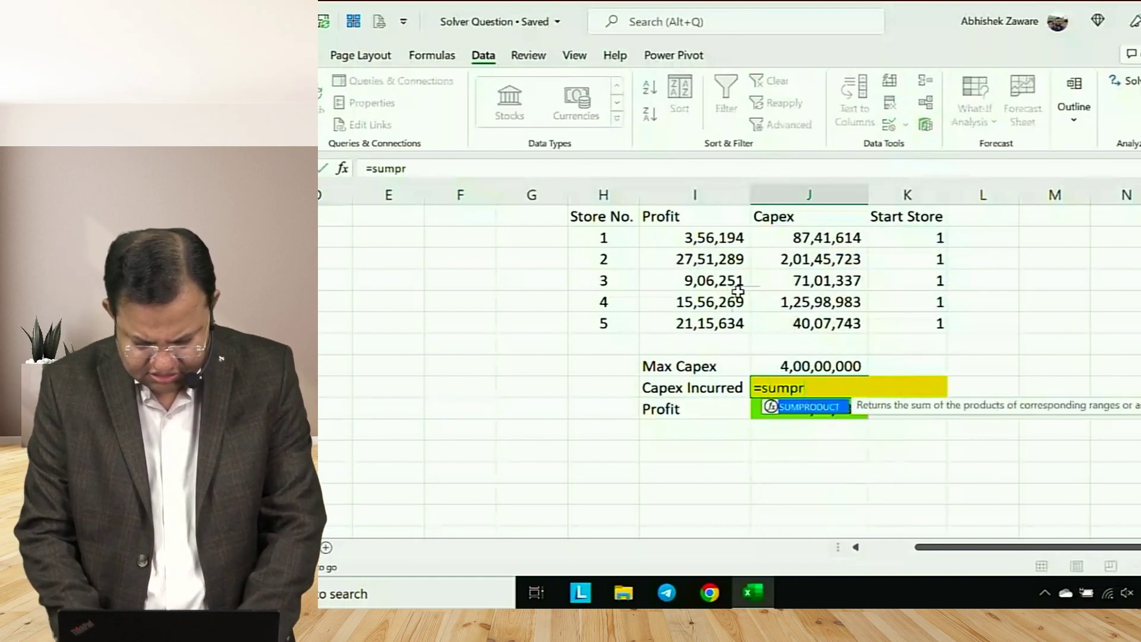
text(o)
key(Tab)
key(Up)
key(Up)
key(Up)
key(Up)
key(Up)
key(Up)
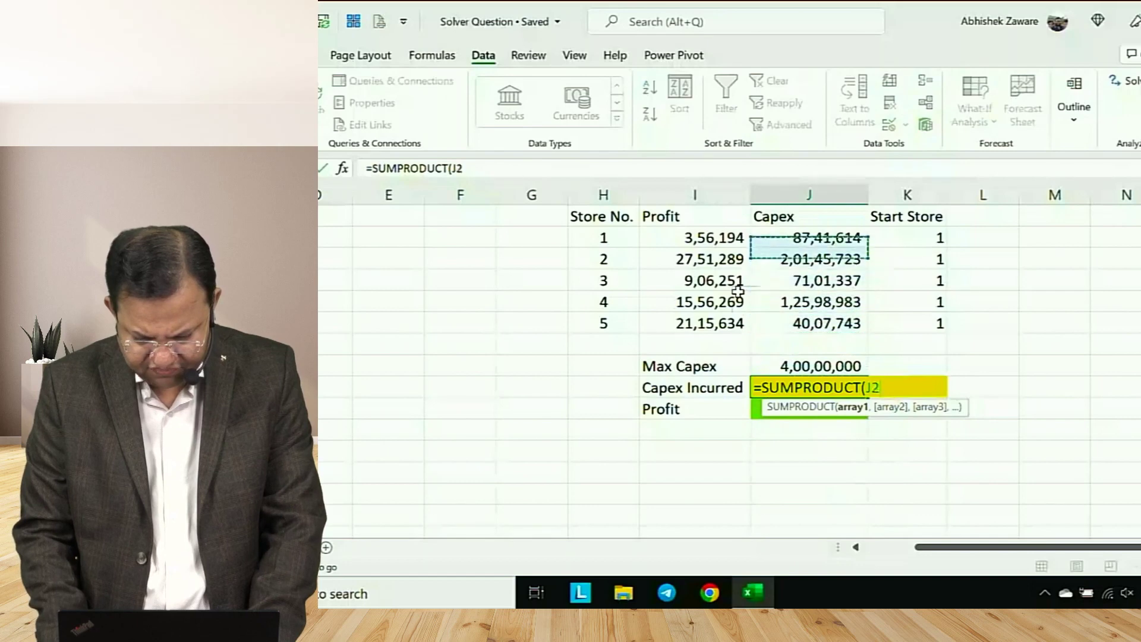
key(shift+Down)
key(shift+Down)
key(shift+Down)
key(shift+Down)
text(,)
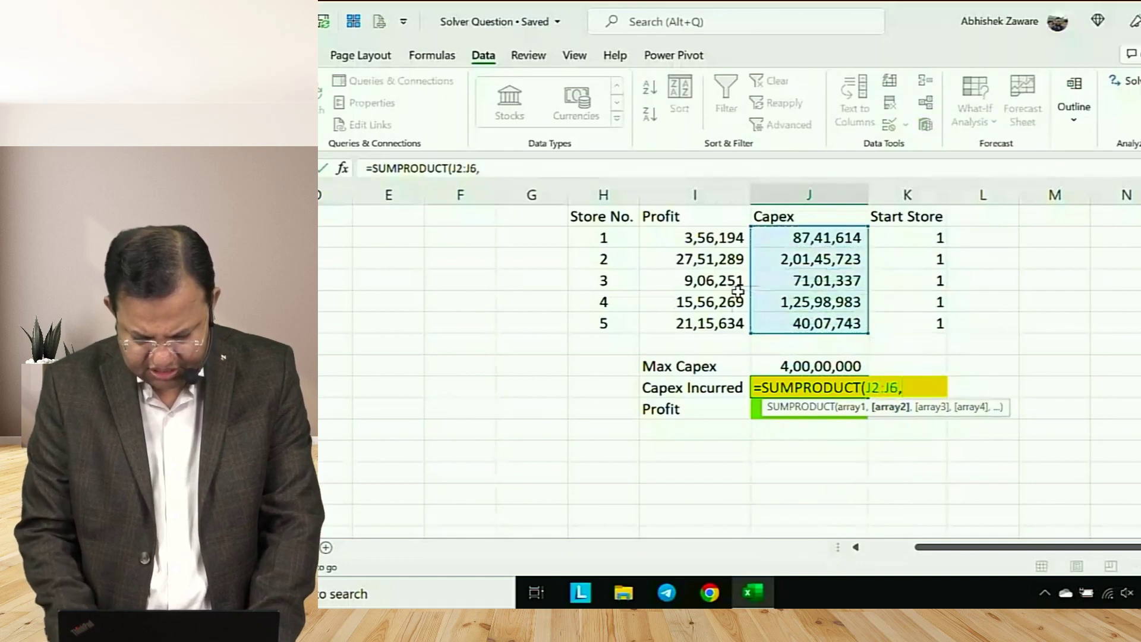
key(Up)
key(Up)
key(Up)
key(Up)
key(Up)
key(Up)
key(Right)
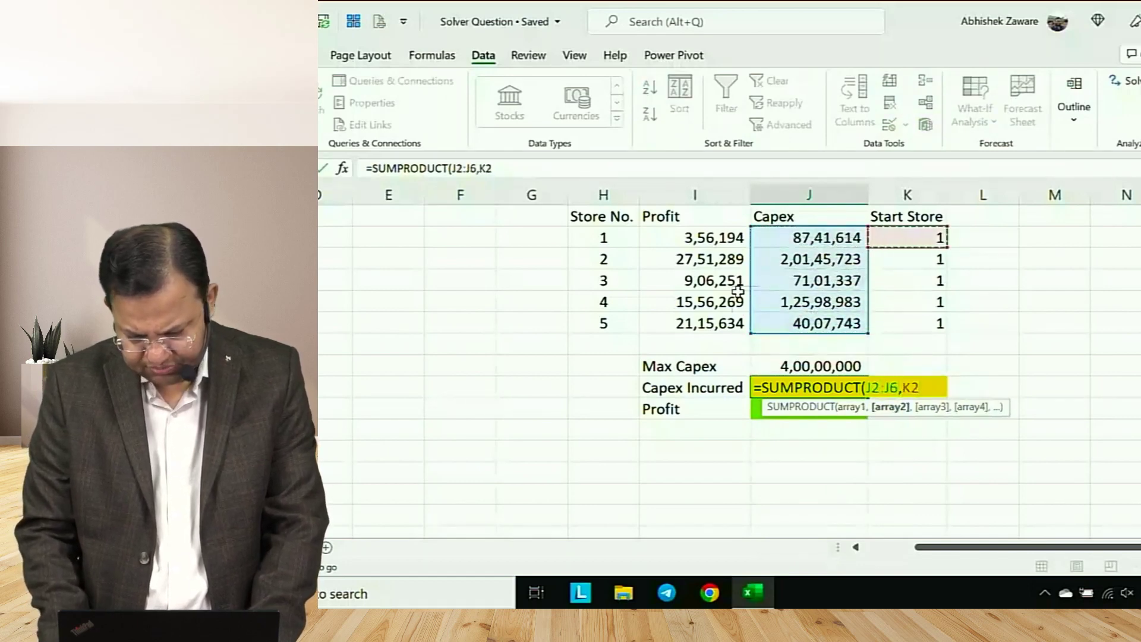
key(shift+Down)
key(shift+Down)
key(shift+Down)
key(shift+Down)
text())
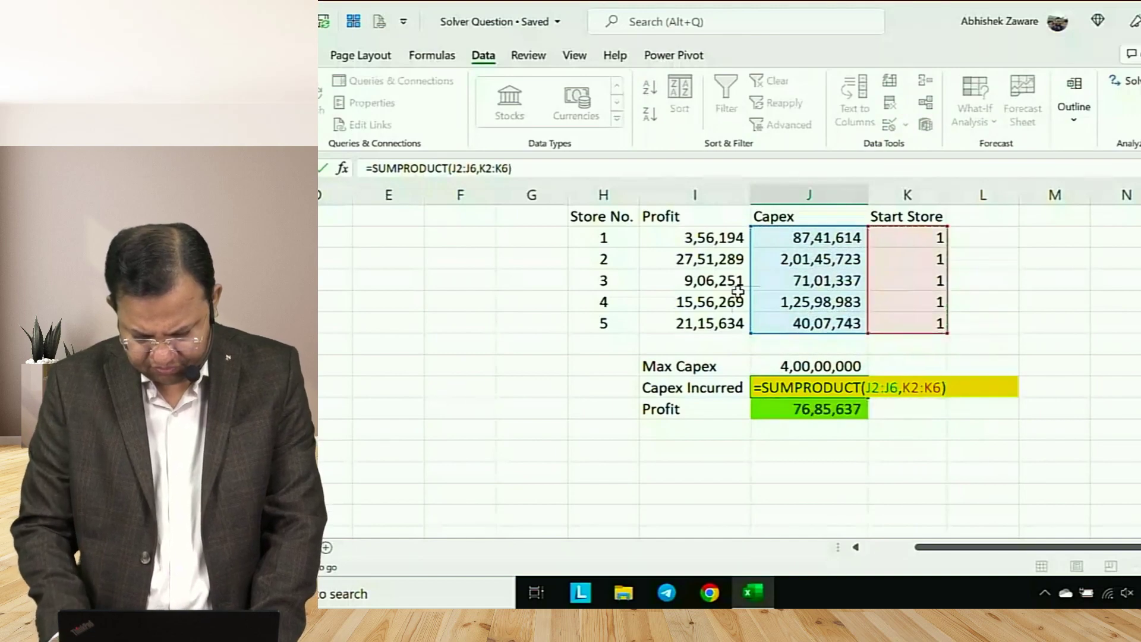
key(Return)
key(Up)
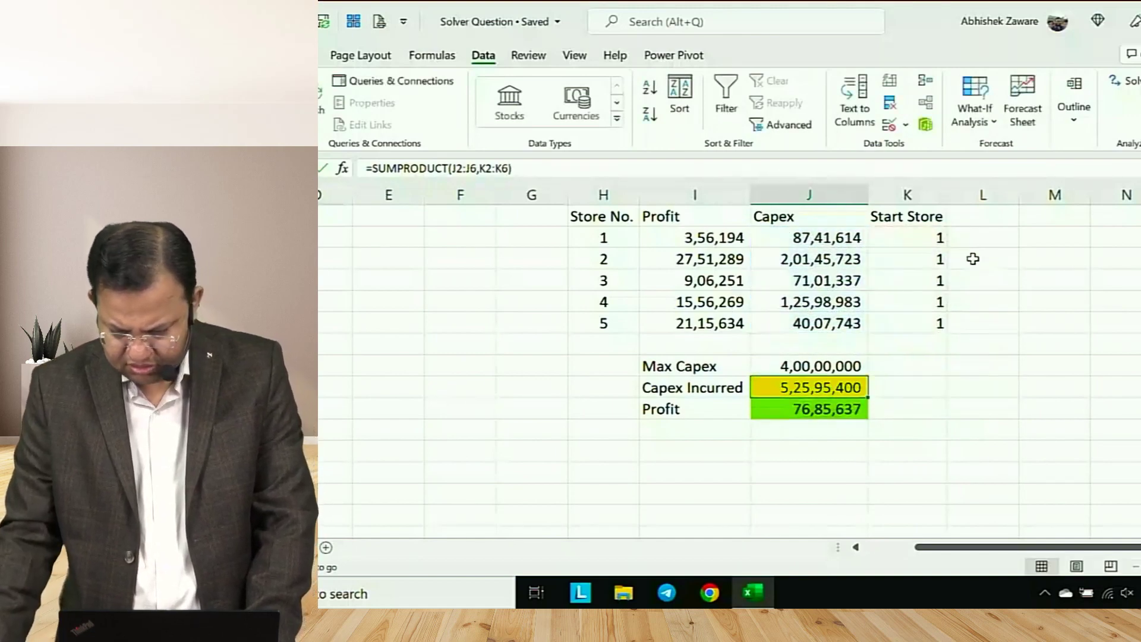
Reopen Solver, check both constraints, solve the model with Simplex LP, and keep the Solver solution
click(1132, 88)
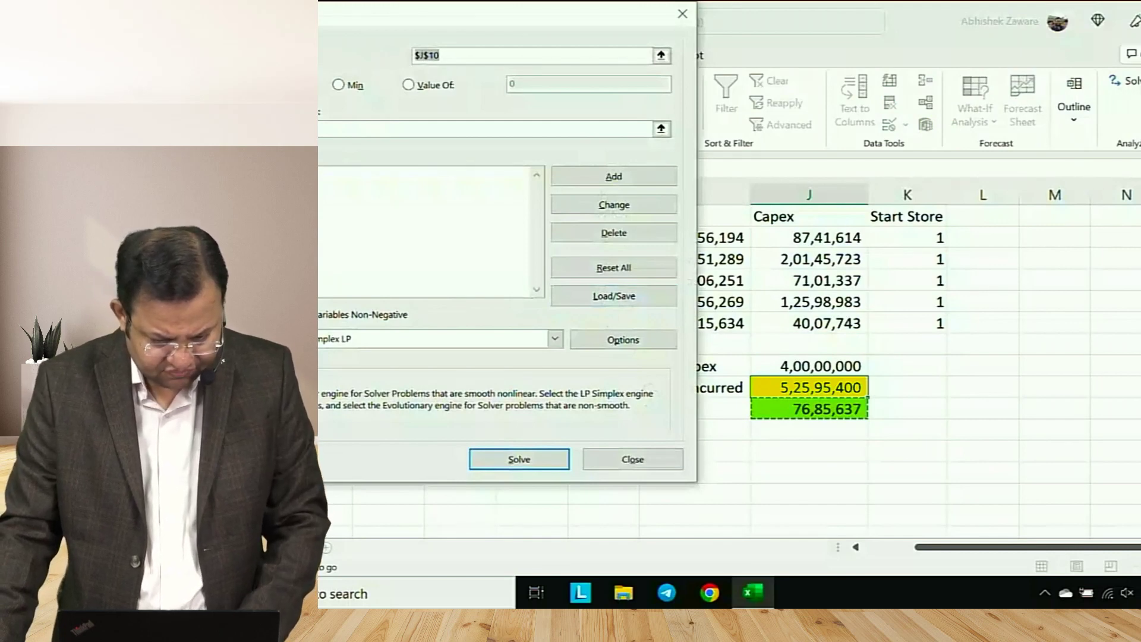
click(333, 172)
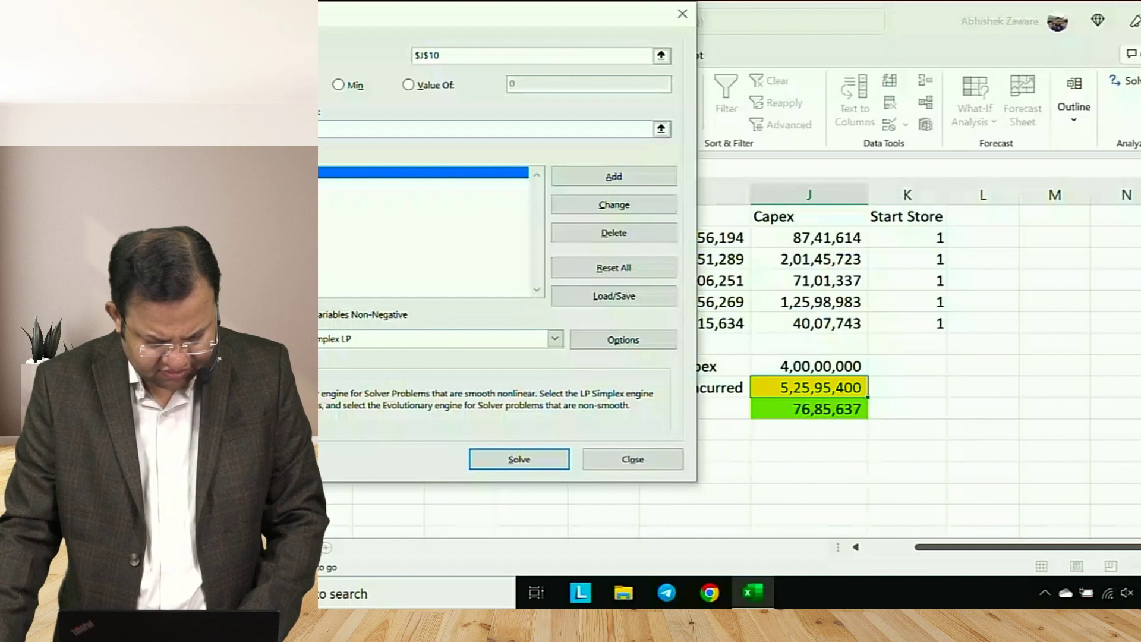
click(332, 184)
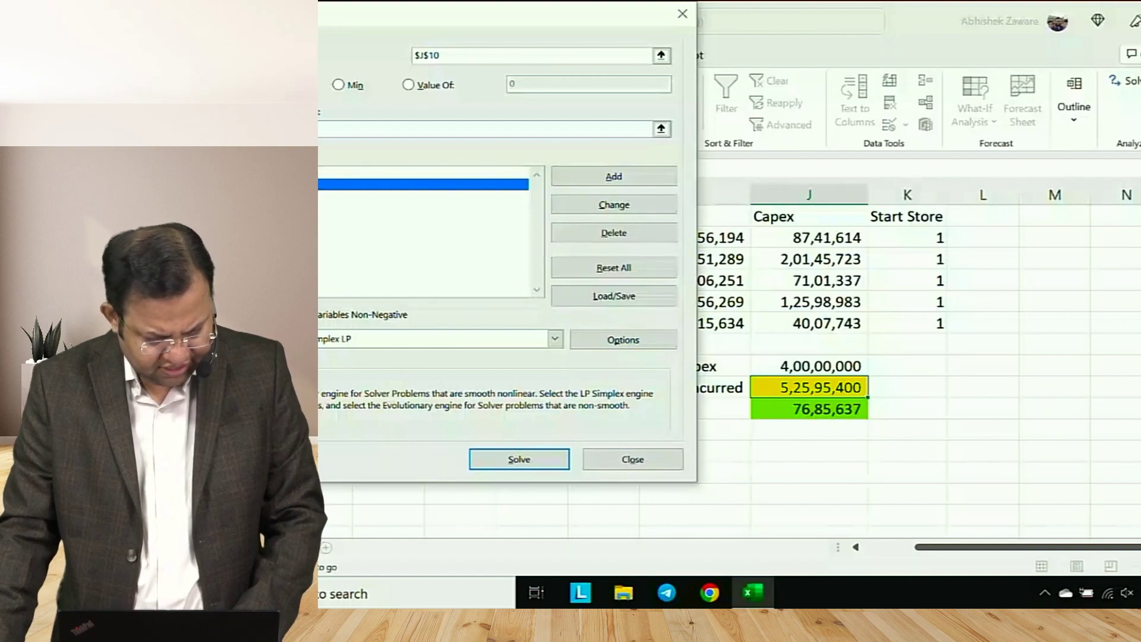
click(505, 459)
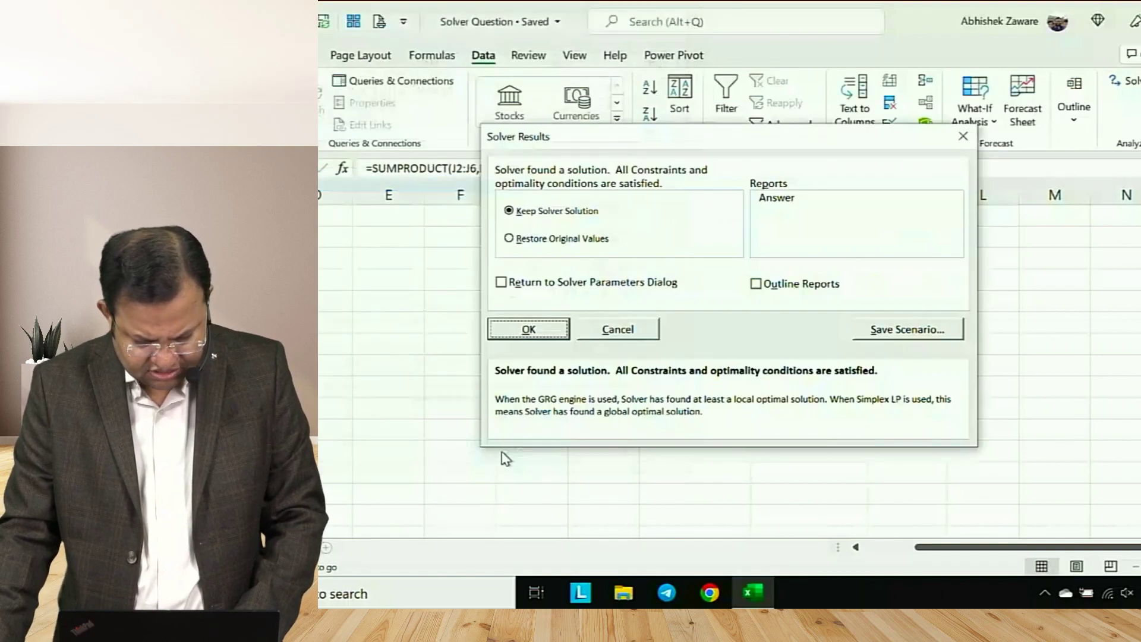
click(528, 330)
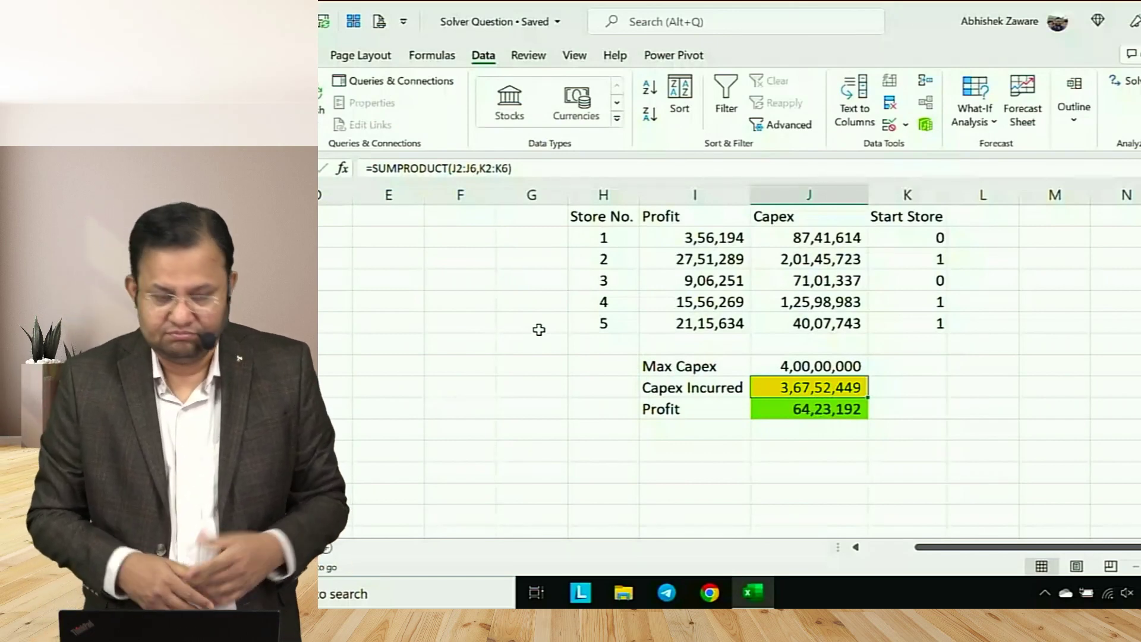
key(Left)
key(Right)
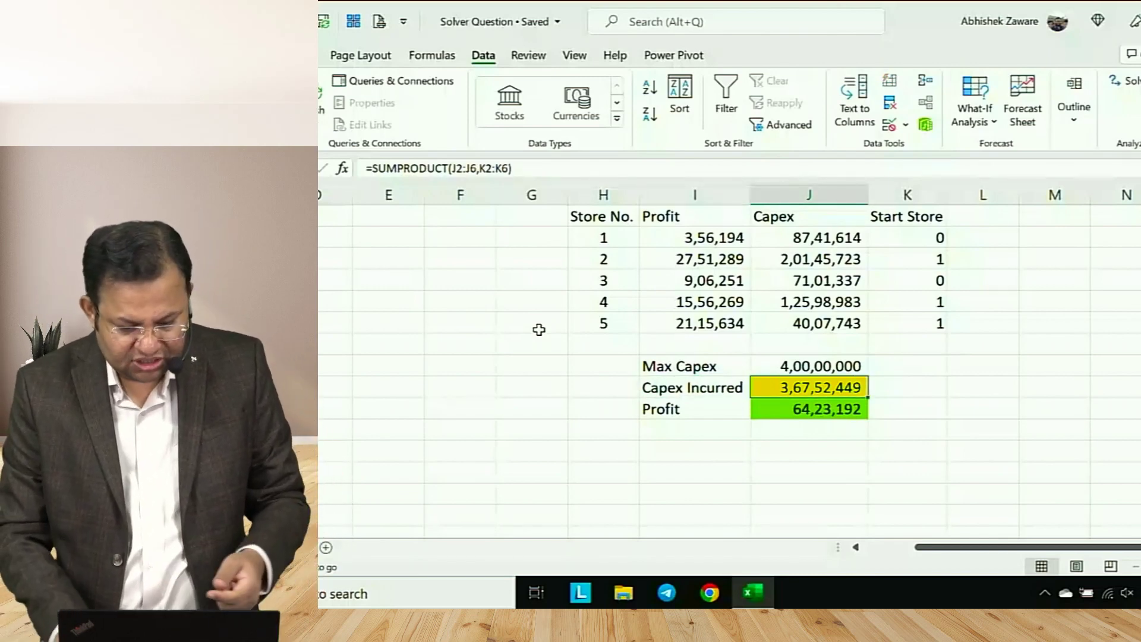
Review the Solver parameters without solving, and inspect the Capex Incurred formula in J9
key(Left)
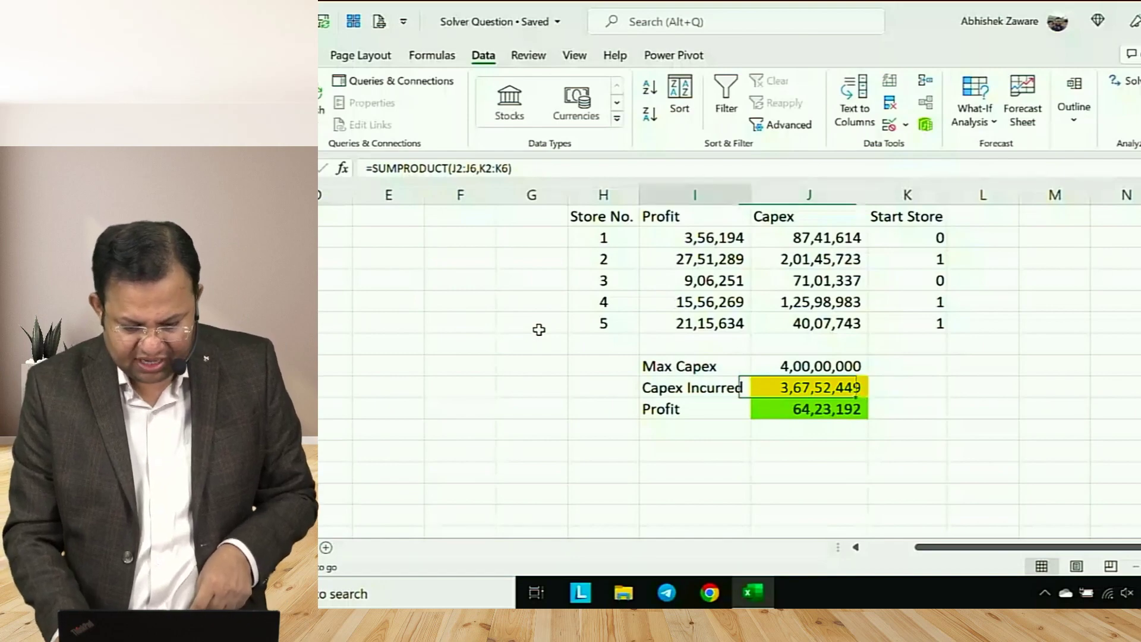
key(Right)
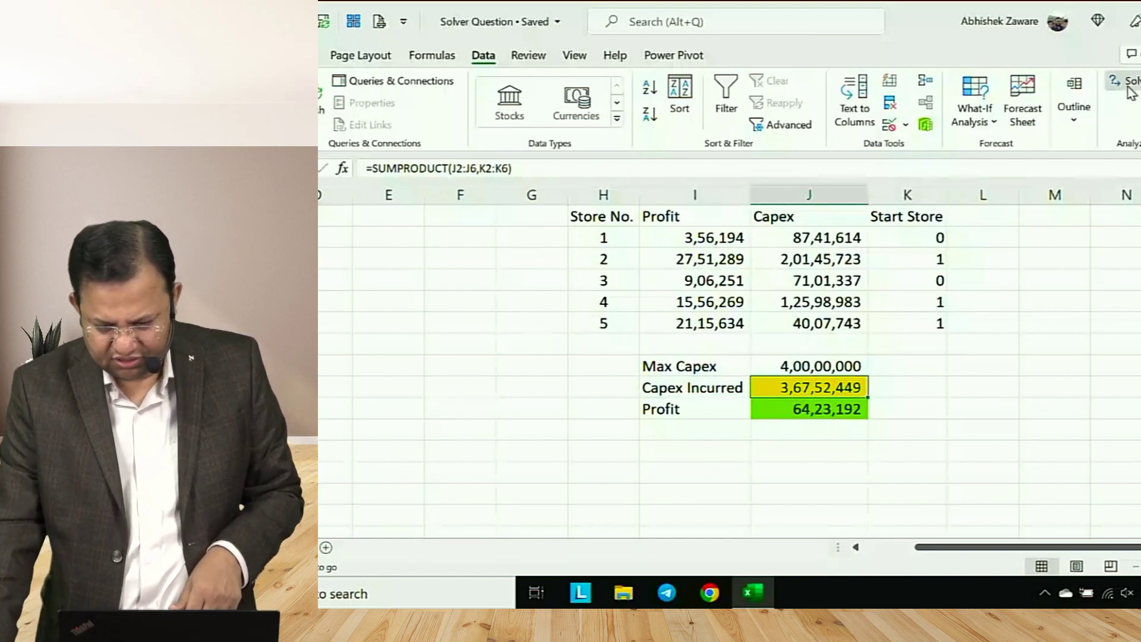
click(1128, 89)
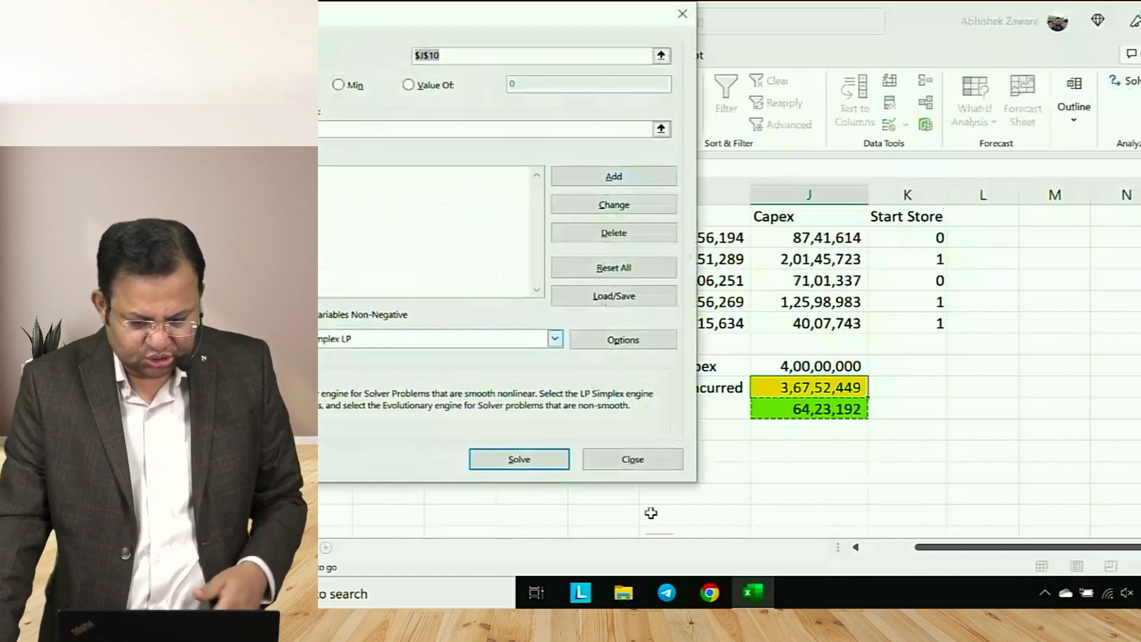
click(632, 460)
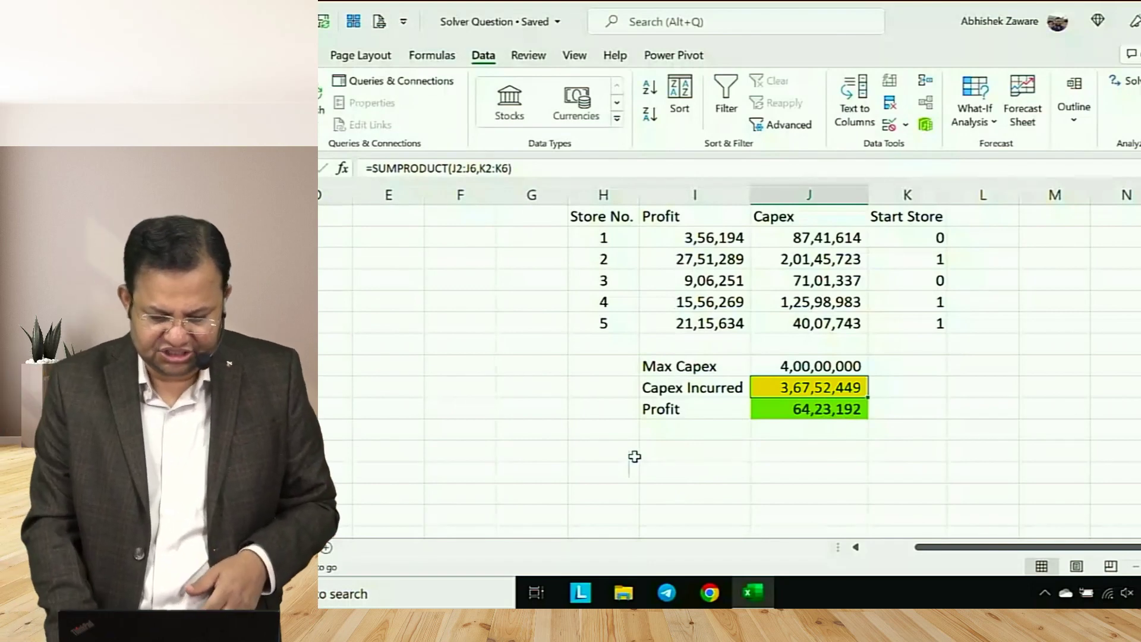
key(Down)
key(Up)
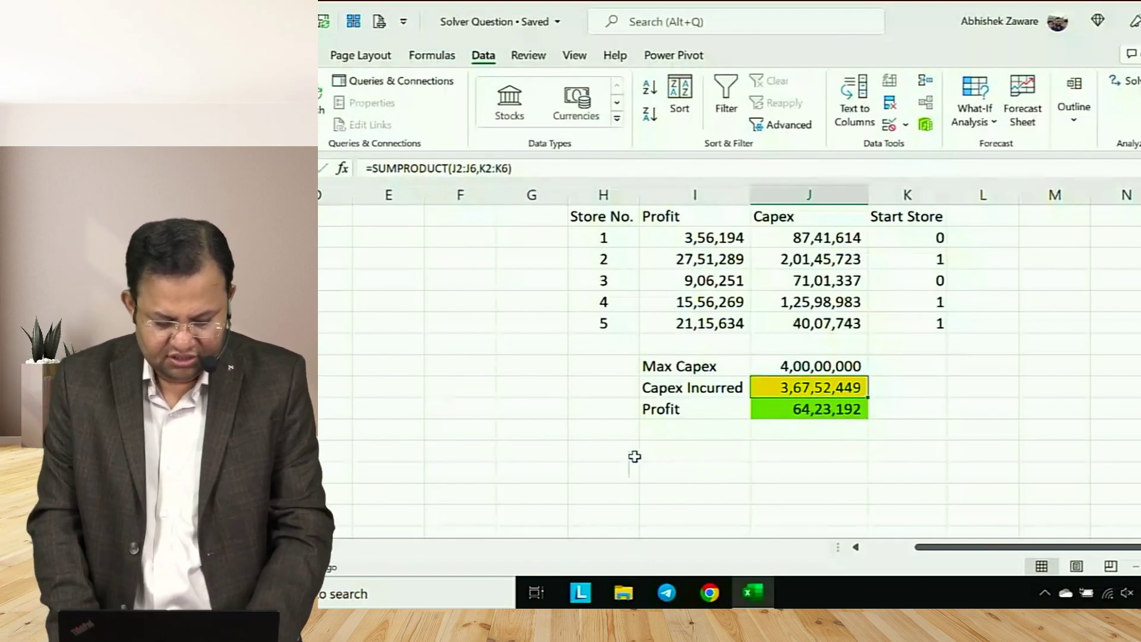
key(F2)
key(Escape)
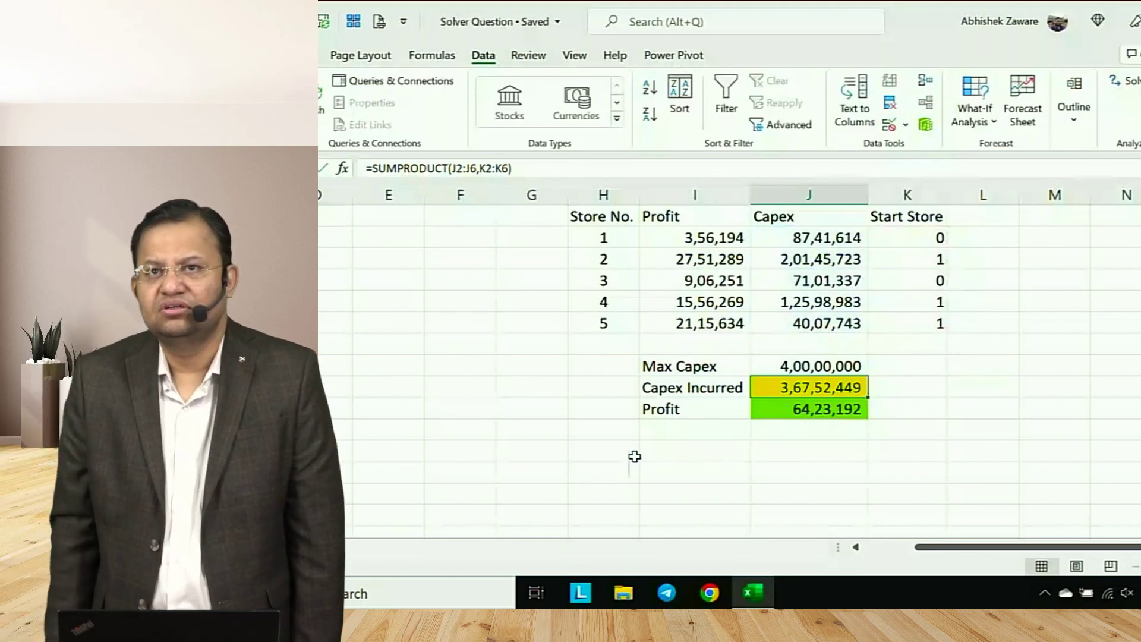
key(Left)
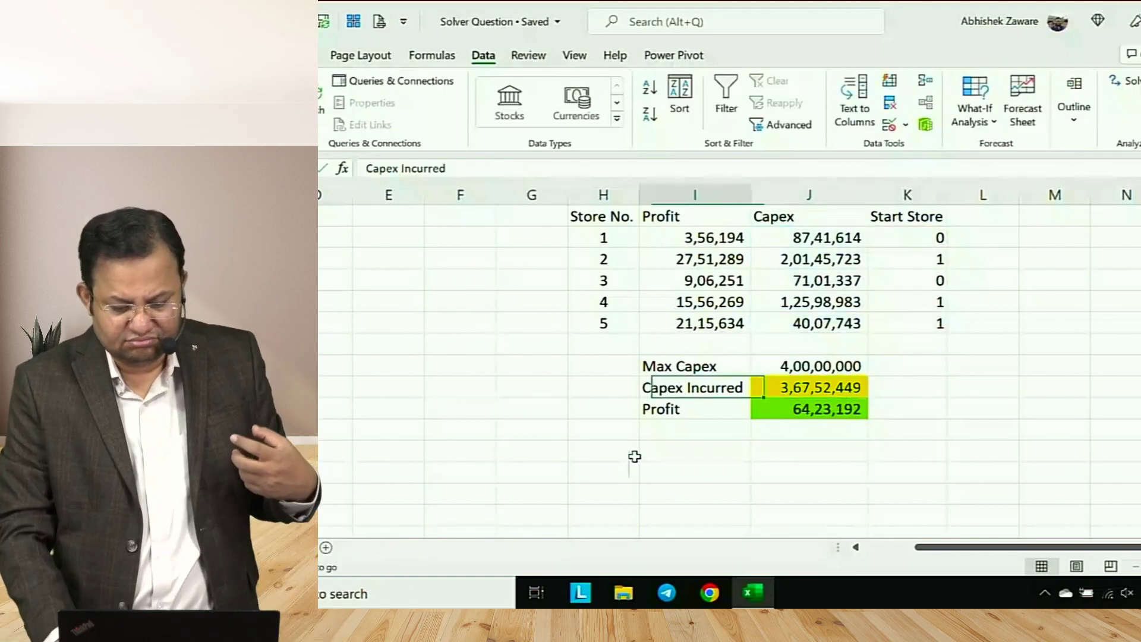
key(Right)
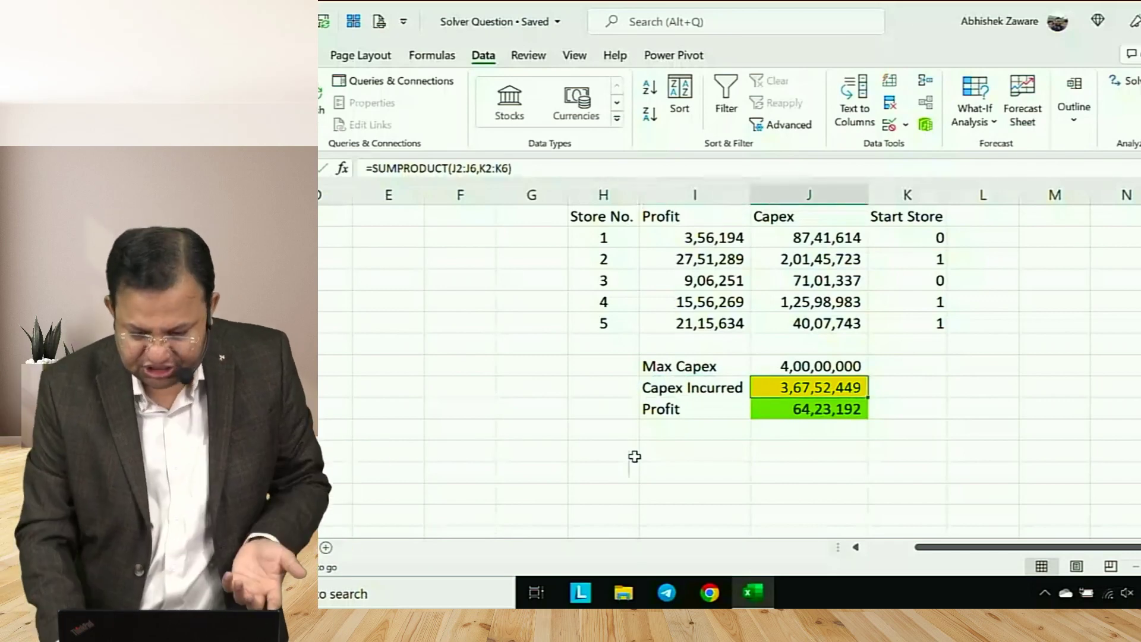
Examine the Profit, Capex and Start Store rows for stores 2, 4 and 5, along with the Capex Incurred and Profit totals
key(Up)
key(Up)
key(Up)
key(Up)
key(Left)
key(Up)
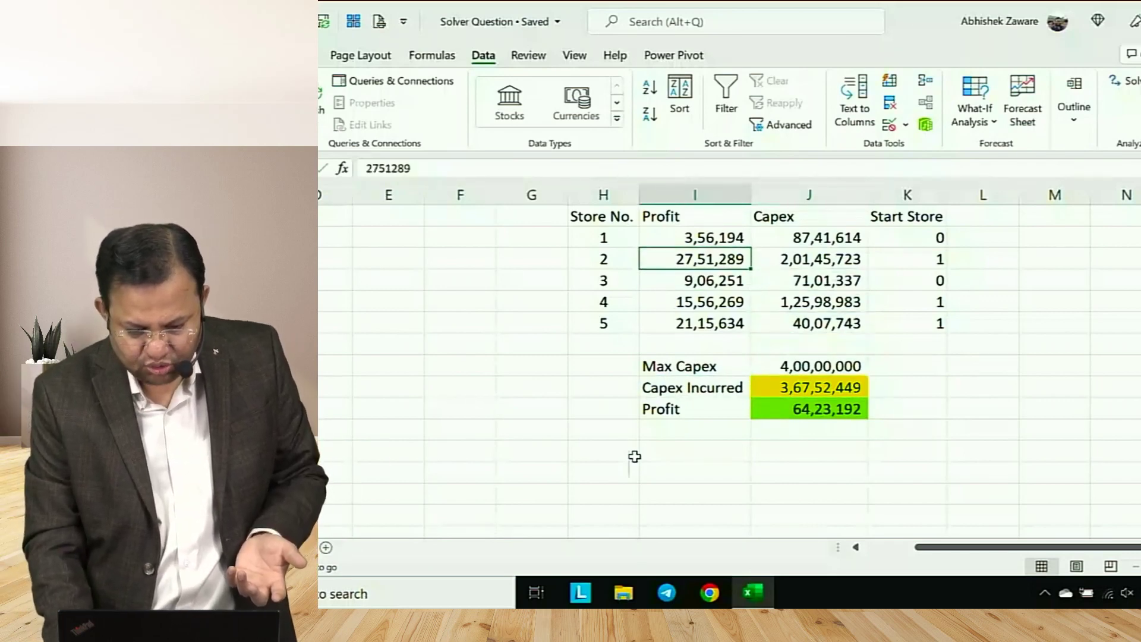
key(Left)
key(shift+Right)
key(shift+Right)
key(shift+Right)
key(Down)
key(Down)
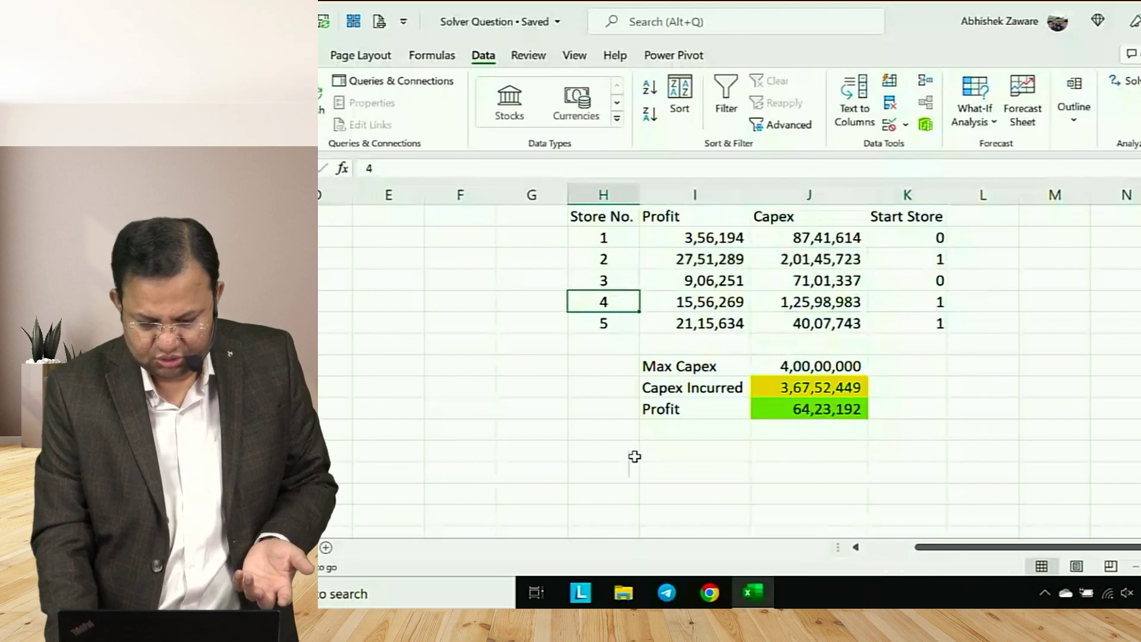
key(shift+Right)
key(shift+Right)
key(shift+Right)
key(Left)
key(Down)
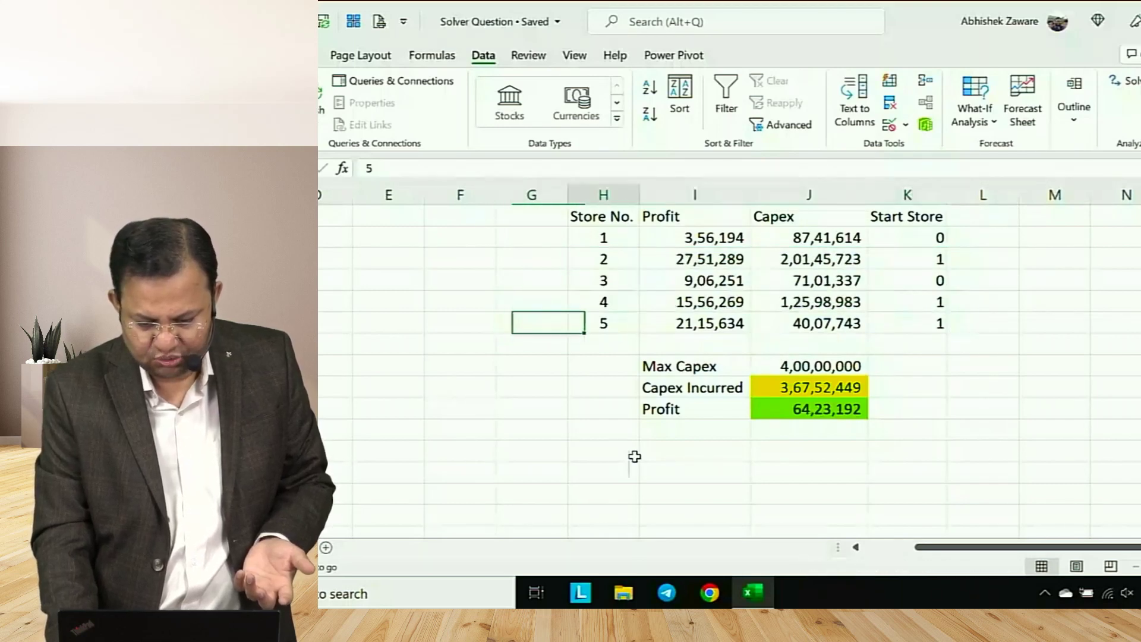
key(Right)
key(shift+Right)
key(shift+Right)
key(shift+Right)
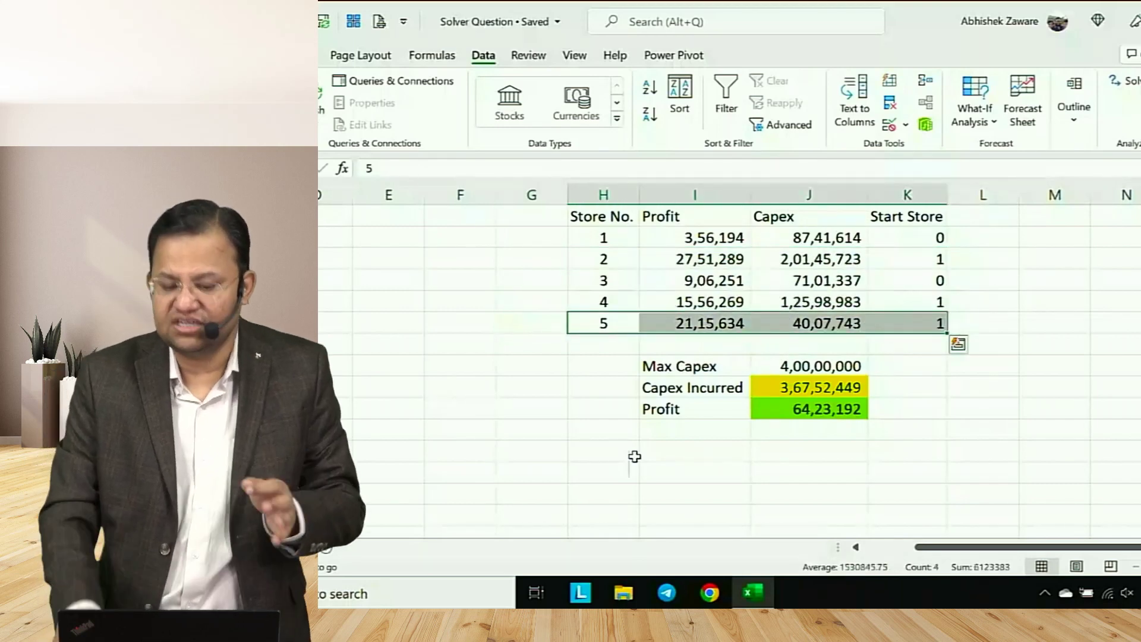
key(Down)
key(Down)
key(Down)
key(Right)
key(Right)
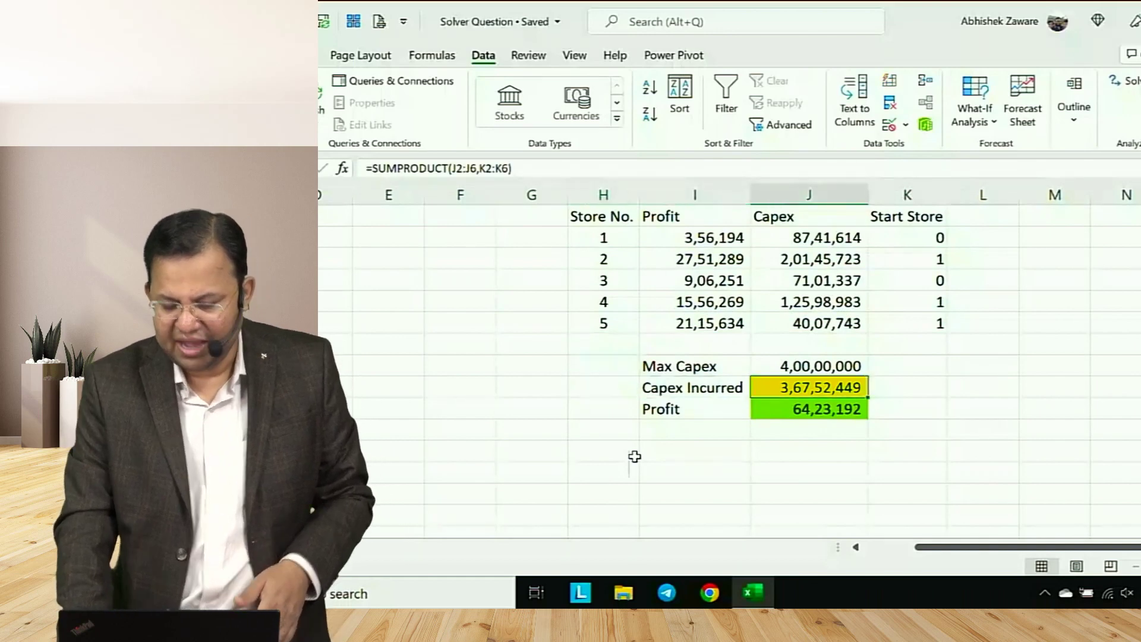
key(Down)
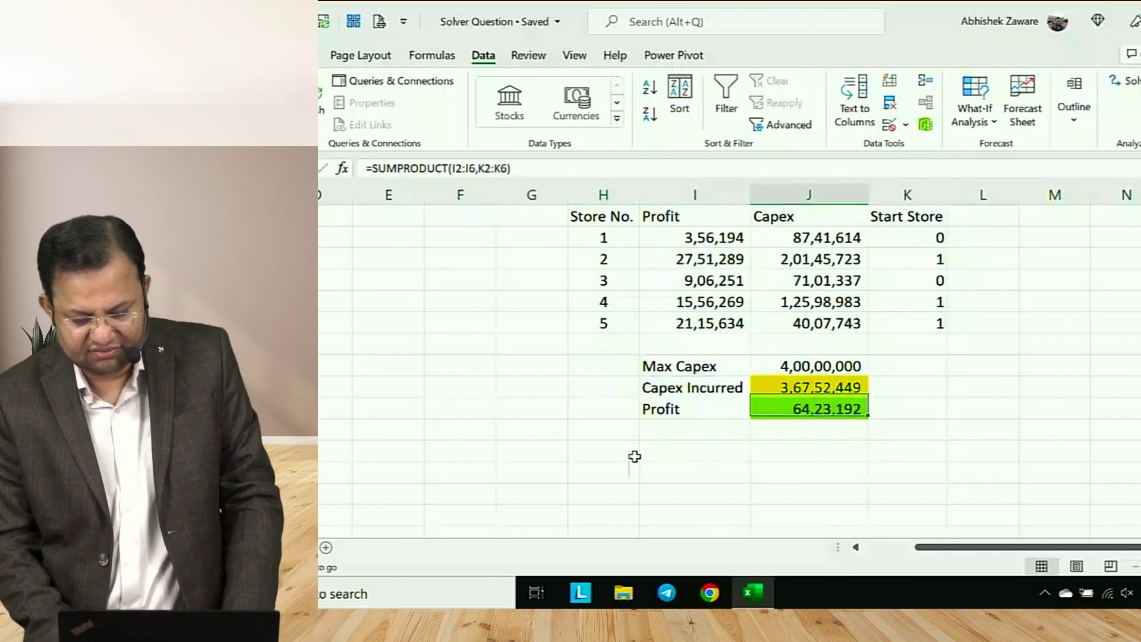